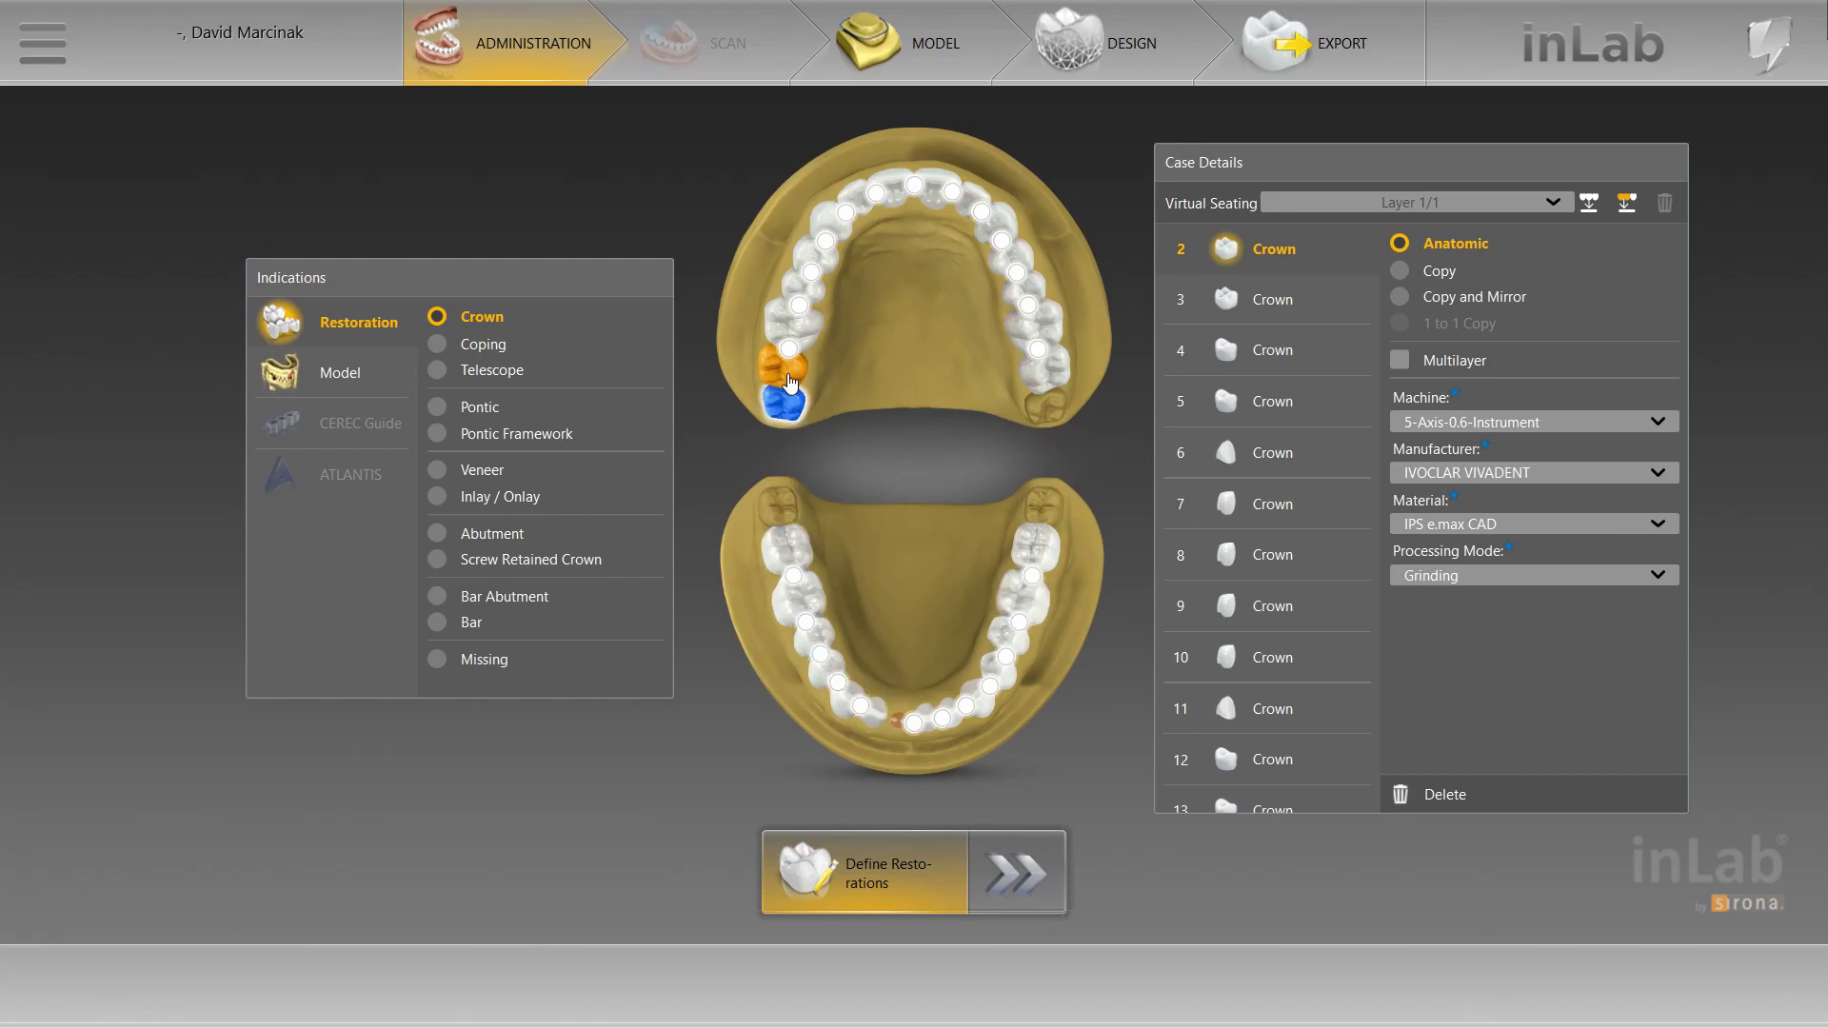
pyautogui.moveTo(797, 370)
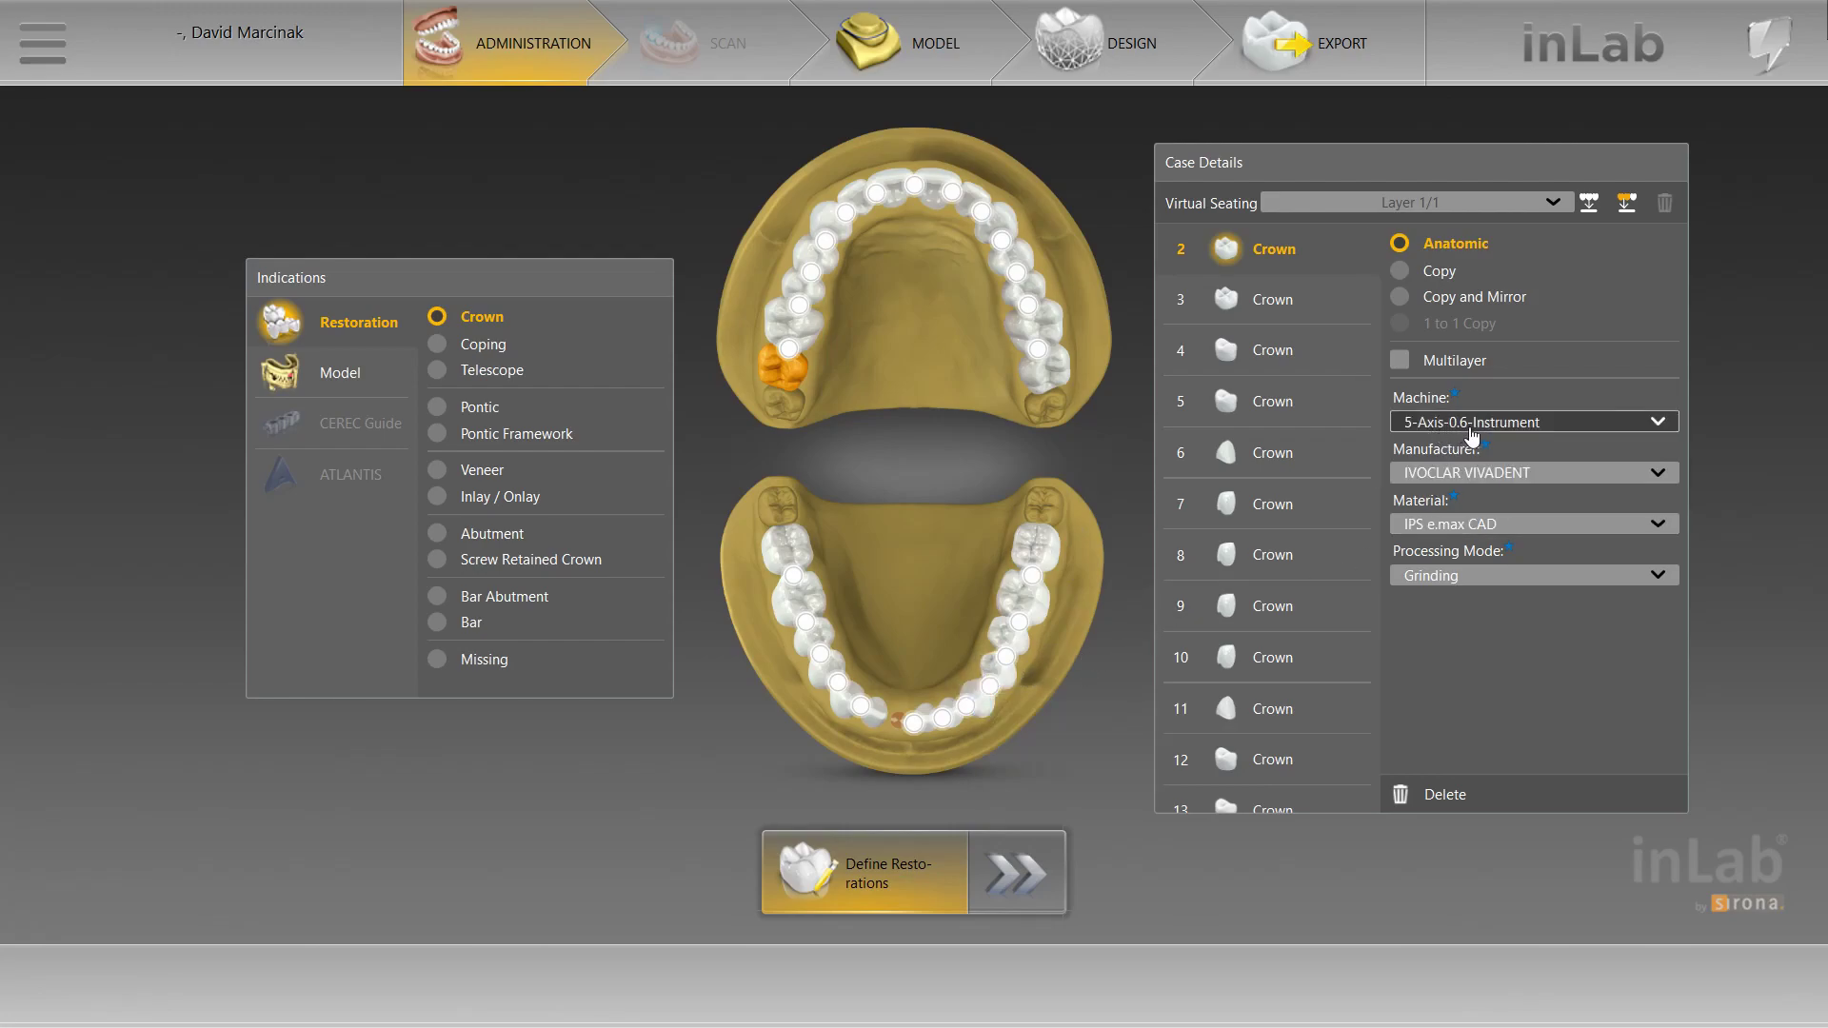
pyautogui.click(1460, 479)
pyautogui.click(1757, 481)
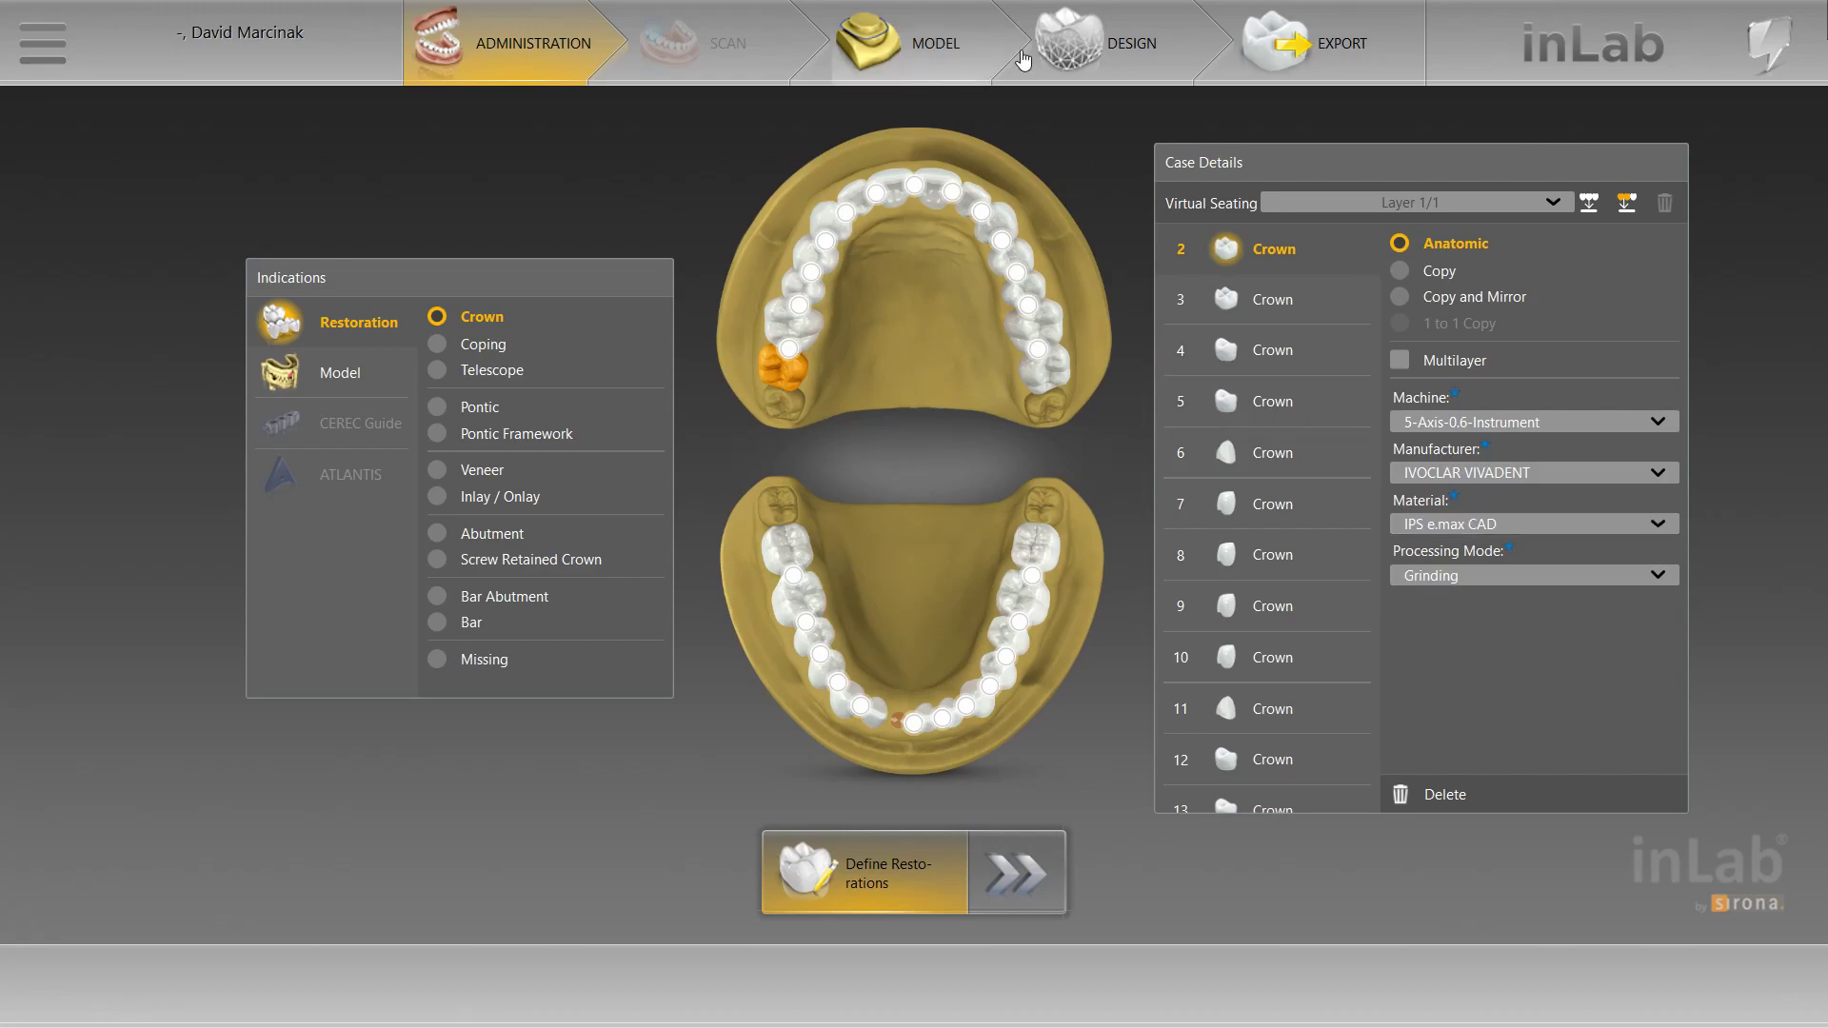
# Go to the Model phase and examine the Copy Upper, Copy Lower, Lower Jaw and Upper Jaw models in turn
pyautogui.click(965, 43)
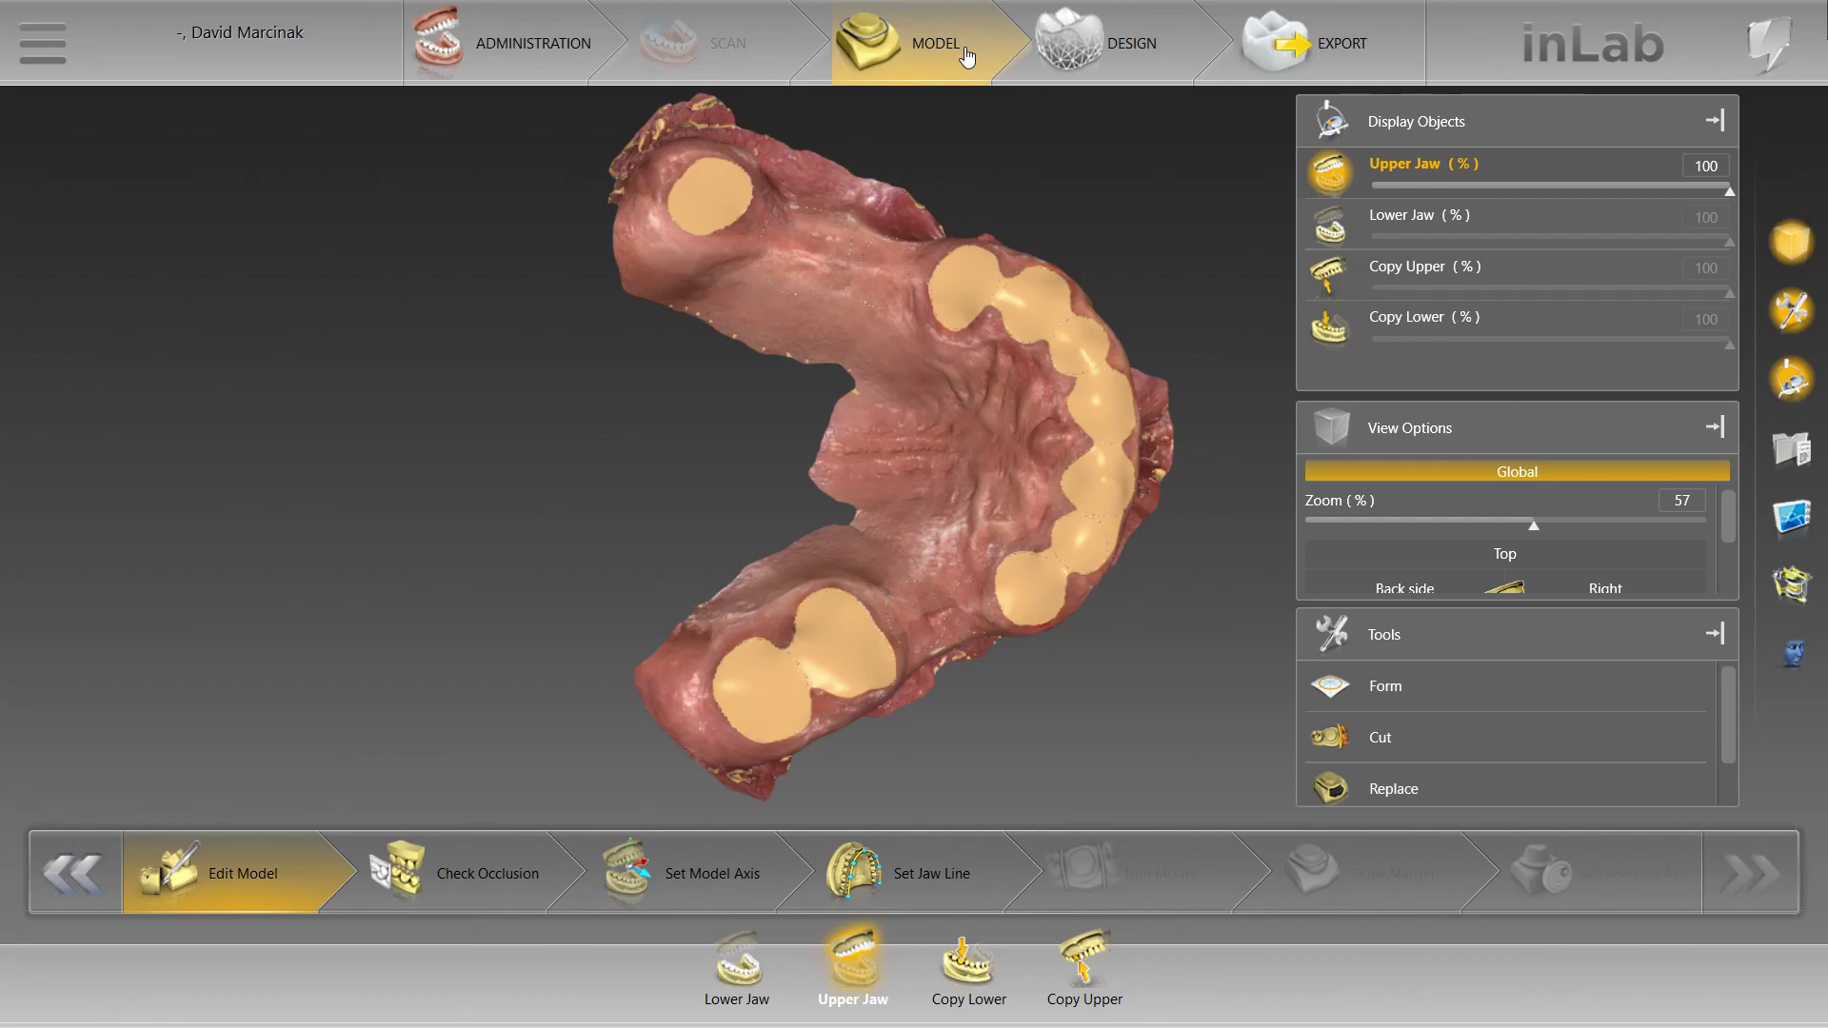
pyautogui.moveTo(1064, 222); pyautogui.dragTo(714, 273, button='right')
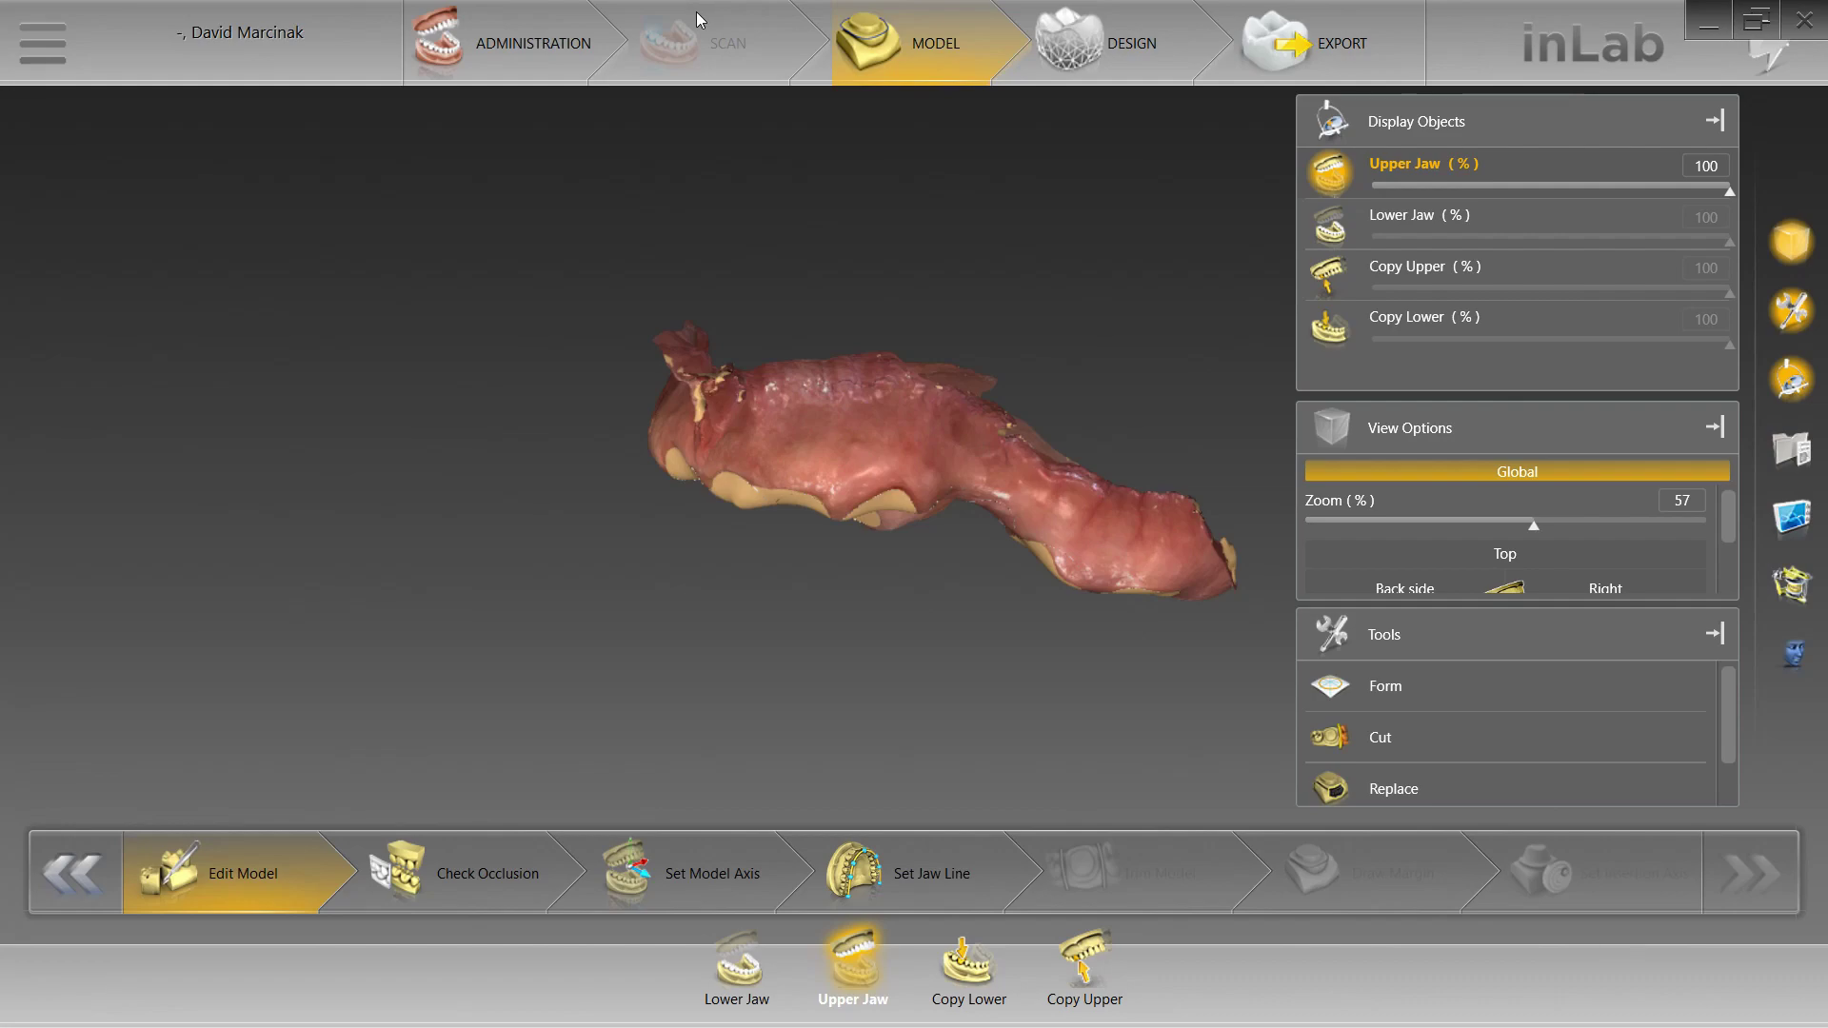
pyautogui.click(1111, 973)
pyautogui.click(841, 975)
pyautogui.click(1057, 976)
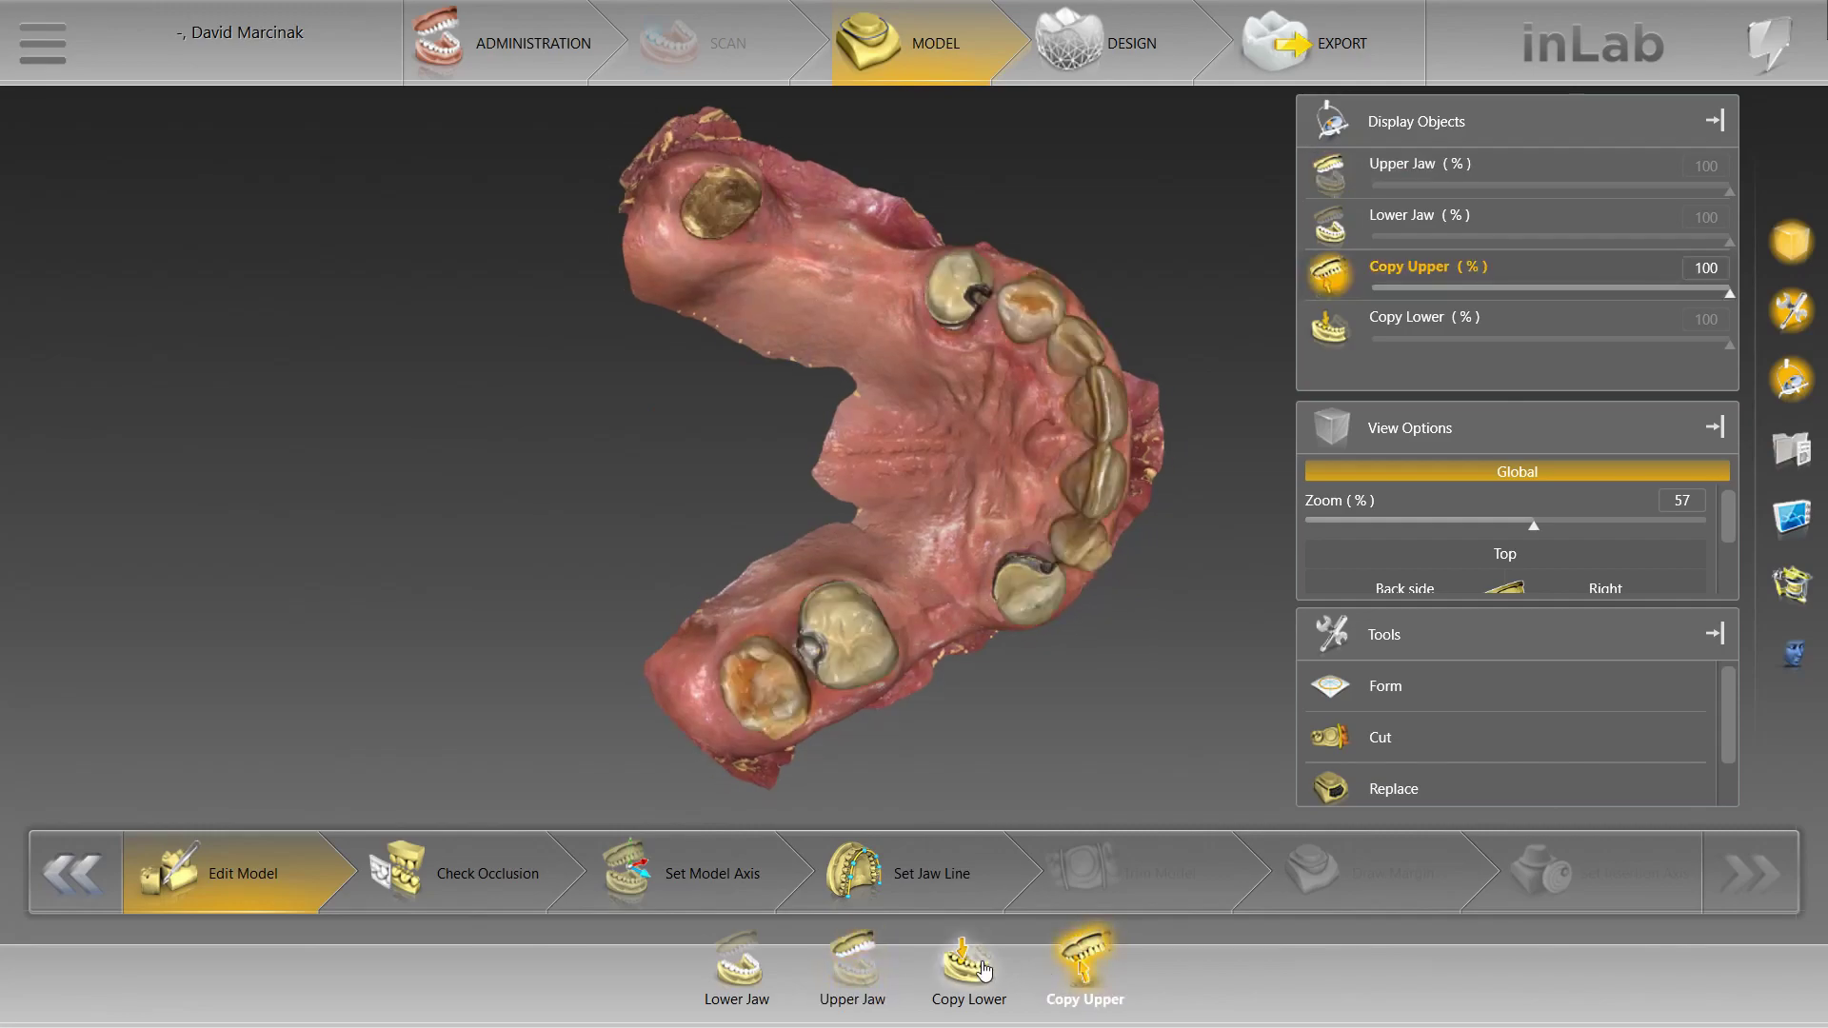
pyautogui.click(982, 969)
pyautogui.click(738, 967)
pyautogui.click(843, 952)
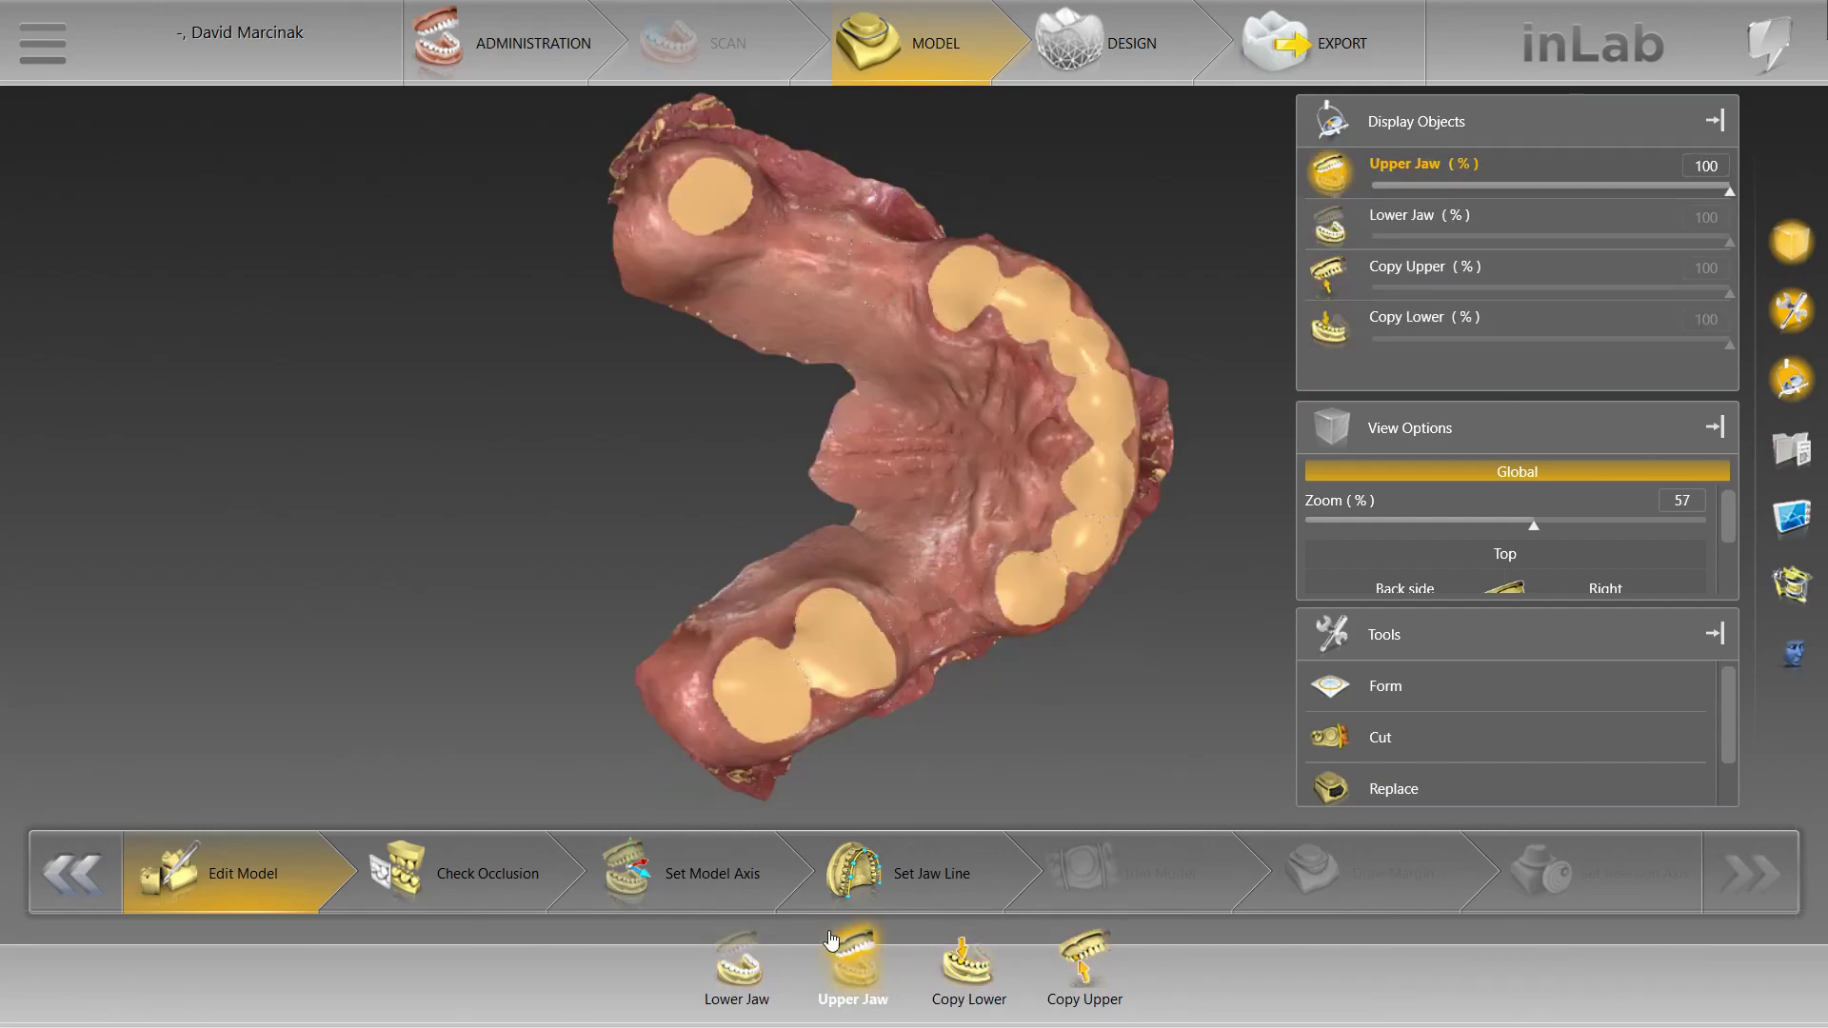
pyautogui.moveTo(1128, 586); pyautogui.dragTo(859, 574, button='middle')
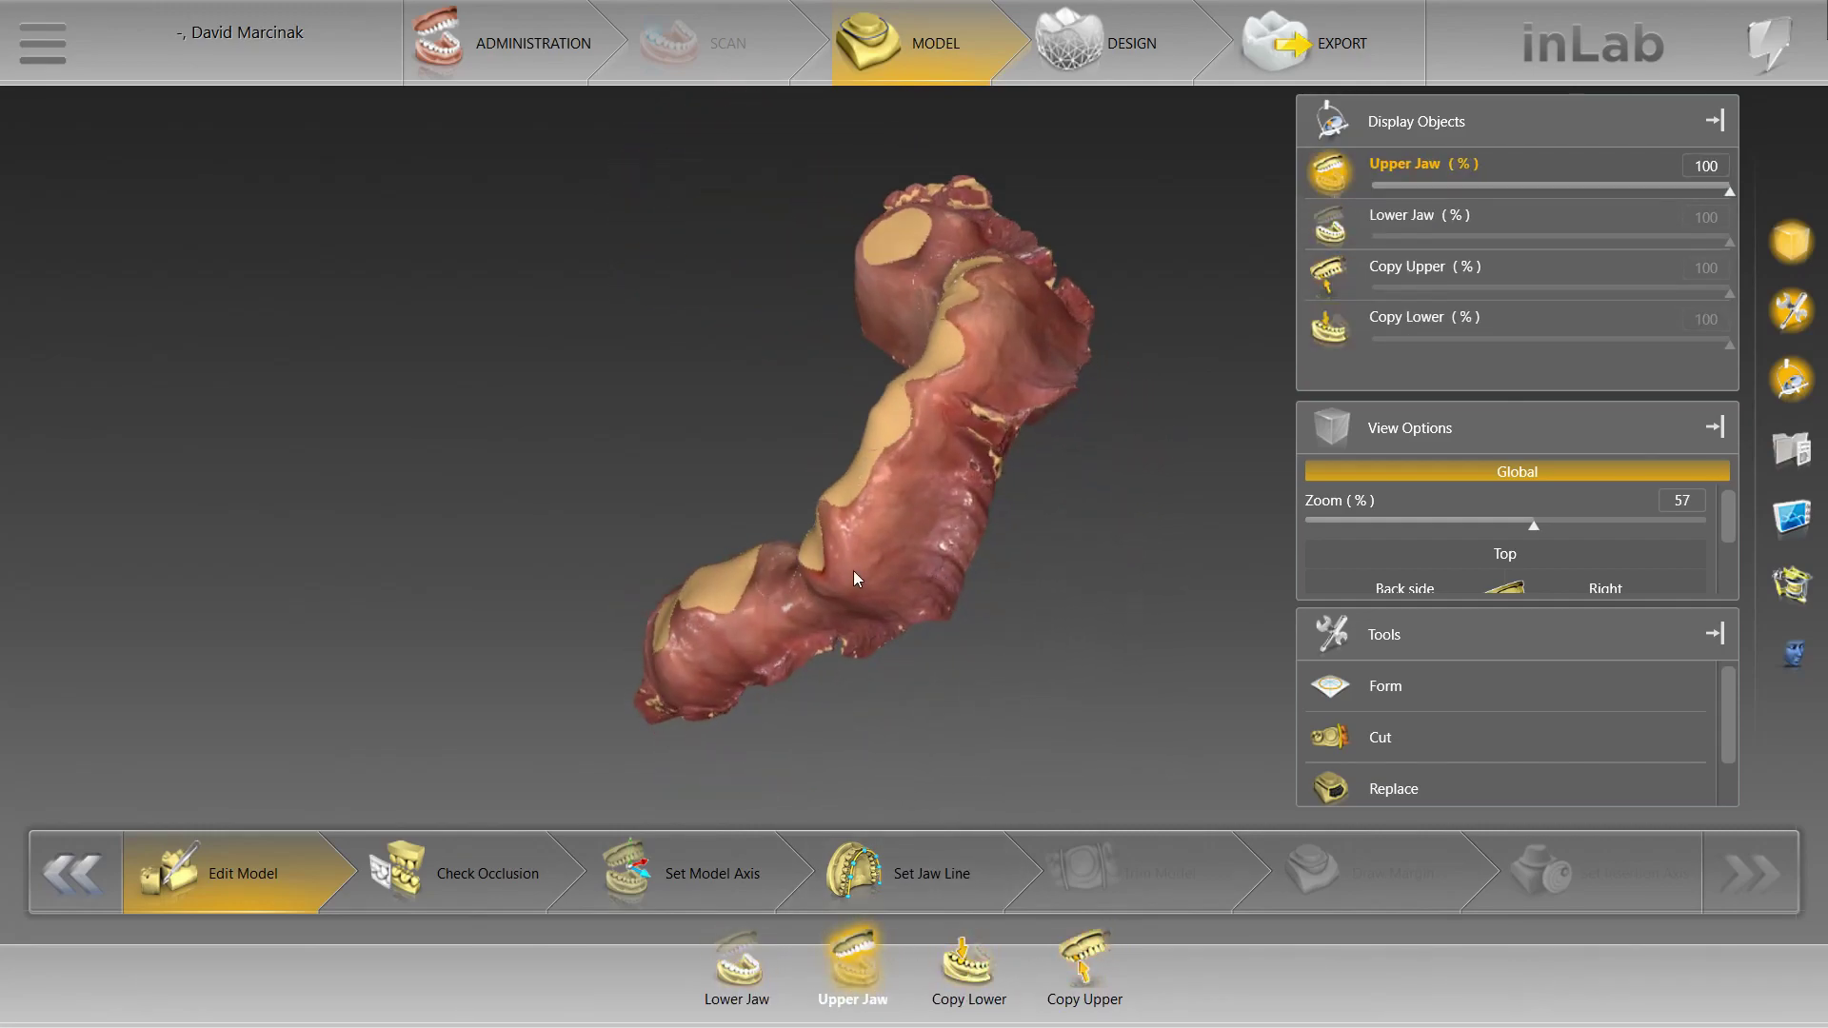
pyautogui.moveTo(1069, 215); pyautogui.dragTo(948, 596, button='middle')
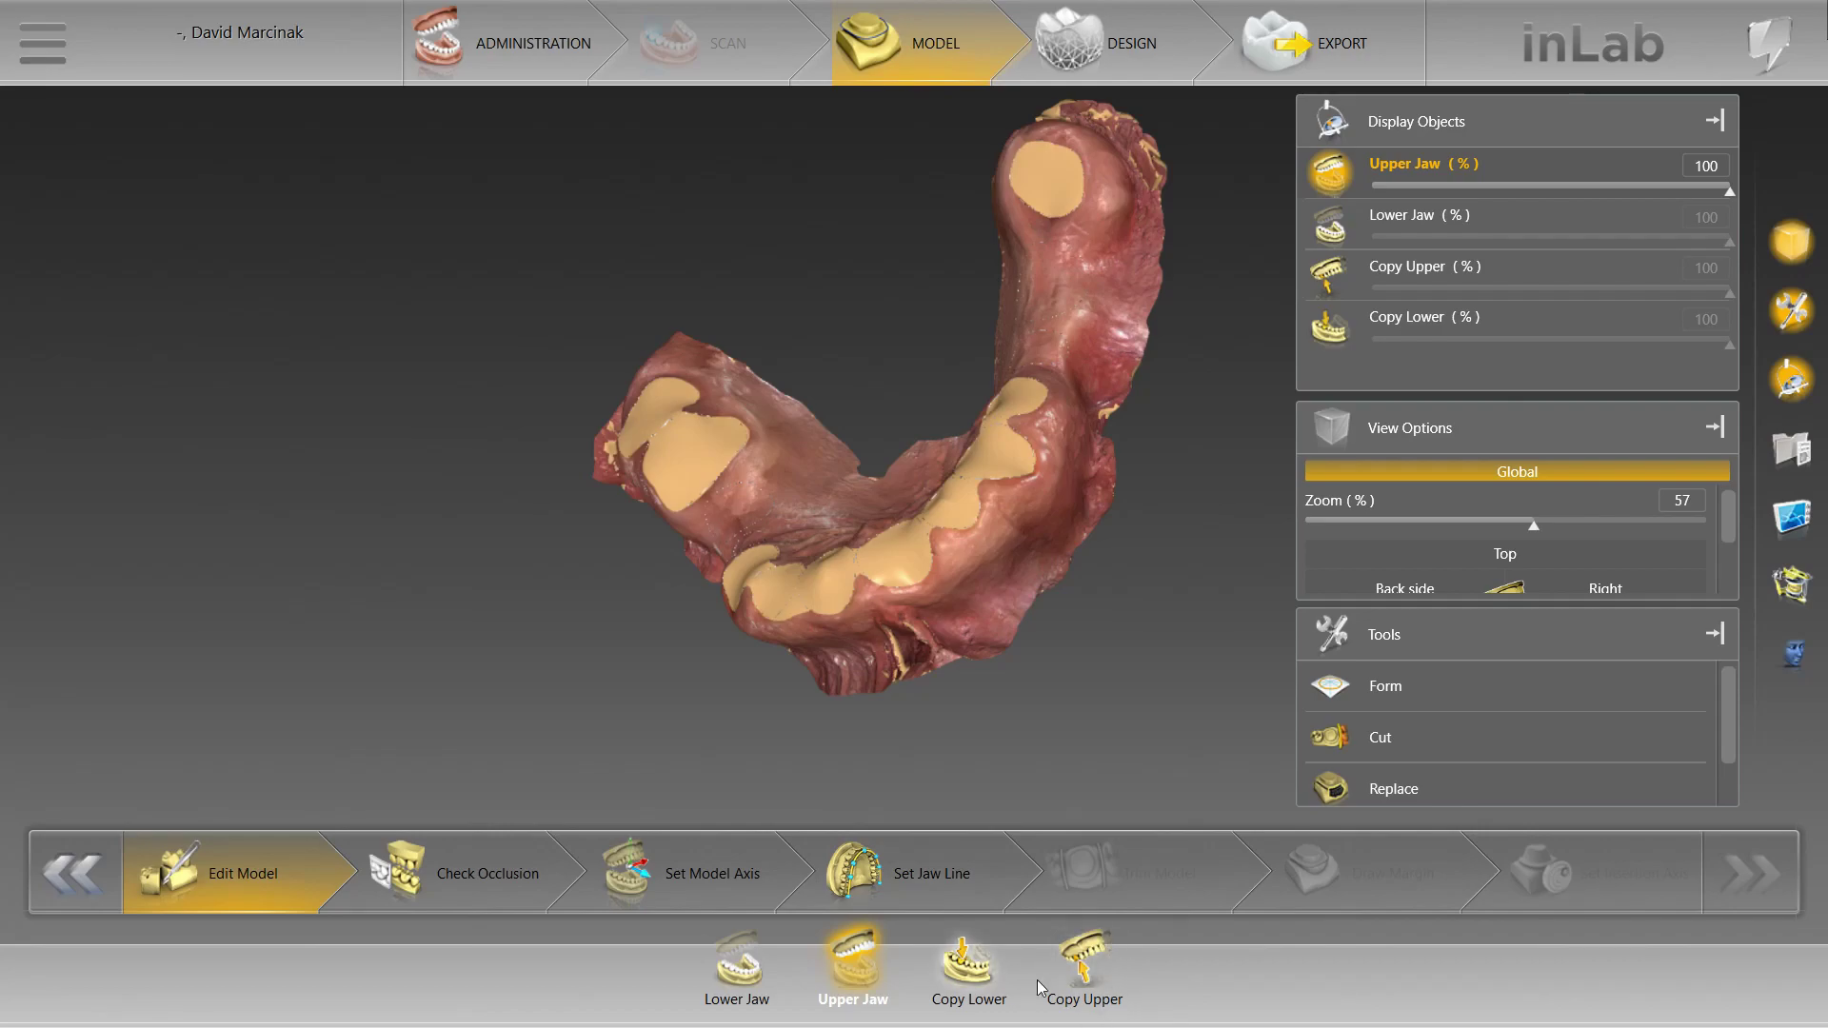
# Display the Copy Upper scan and examine the original teeth from the front, side and occlusal directions
pyautogui.click(1086, 964)
pyautogui.scroll(-5, 1168, 459)
pyautogui.moveTo(1076, 412); pyautogui.dragTo(996, 403, button='right')
pyautogui.scroll(4, 929, 427)
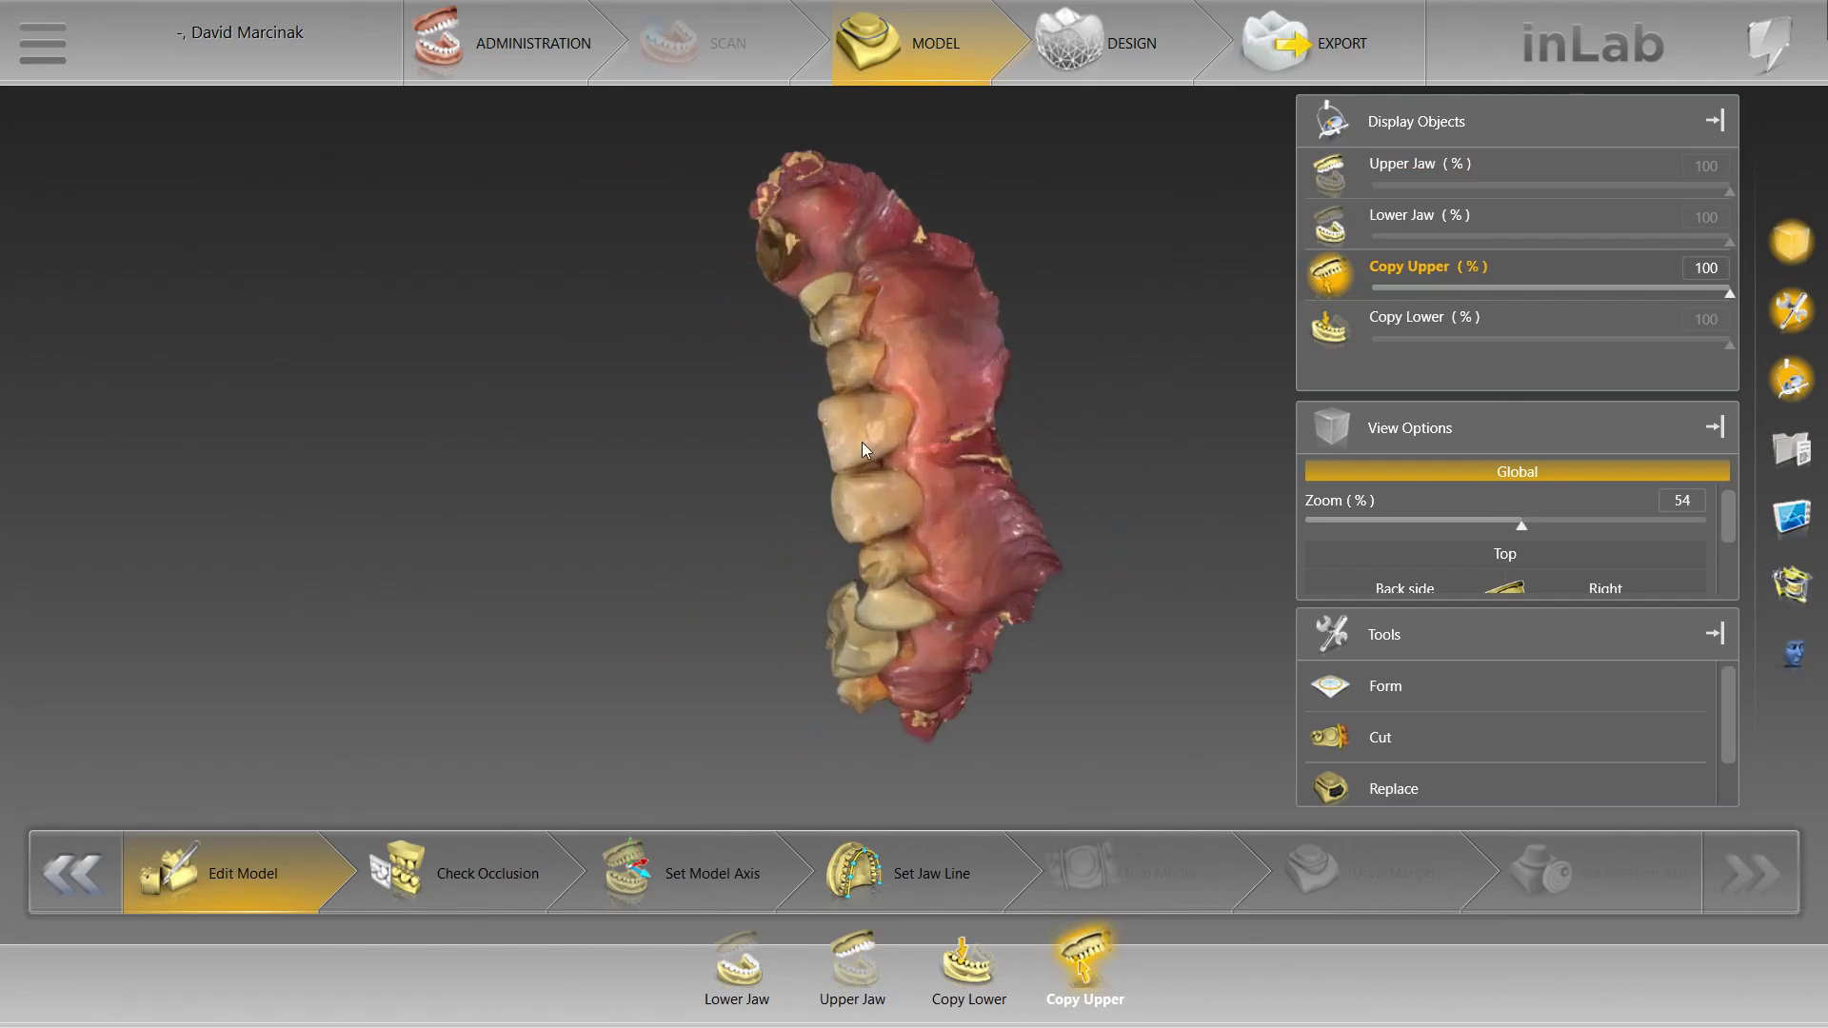
pyautogui.moveTo(894, 625); pyautogui.dragTo(1047, 514, button='right')
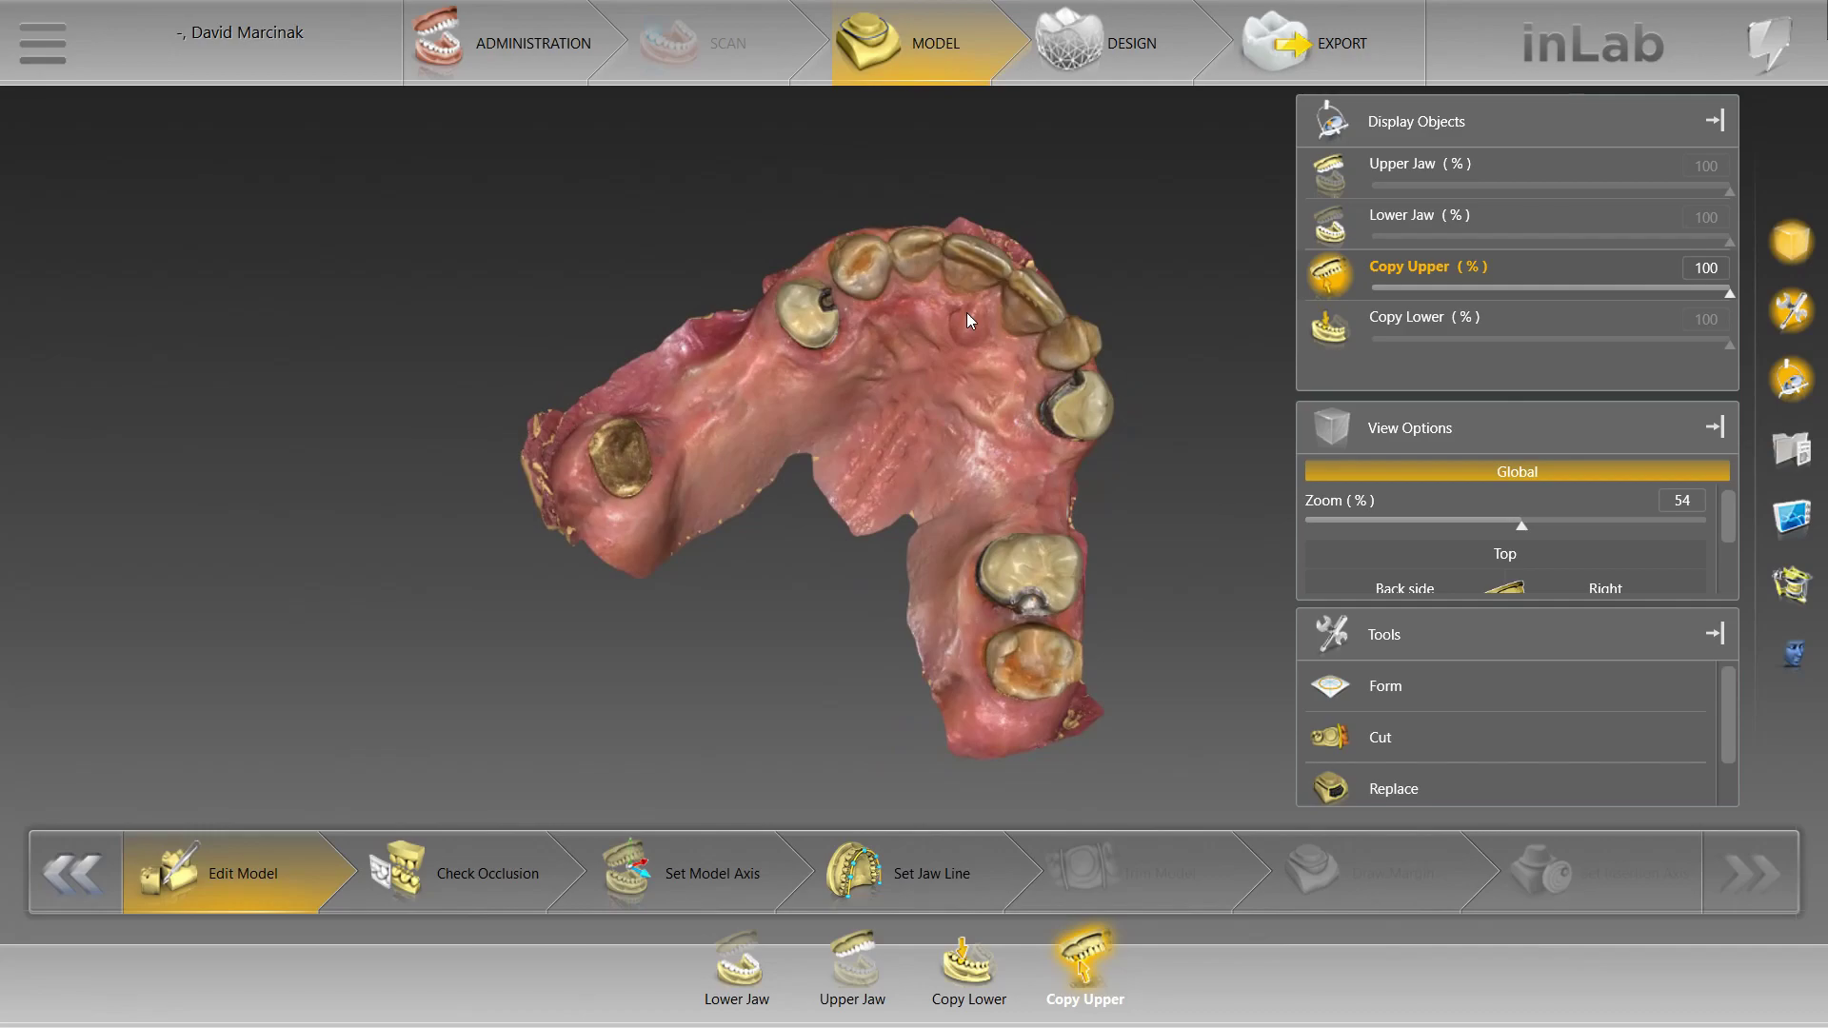
pyautogui.moveTo(946, 348); pyautogui.dragTo(941, 434, button='right')
pyautogui.scroll(-2, 906, 280)
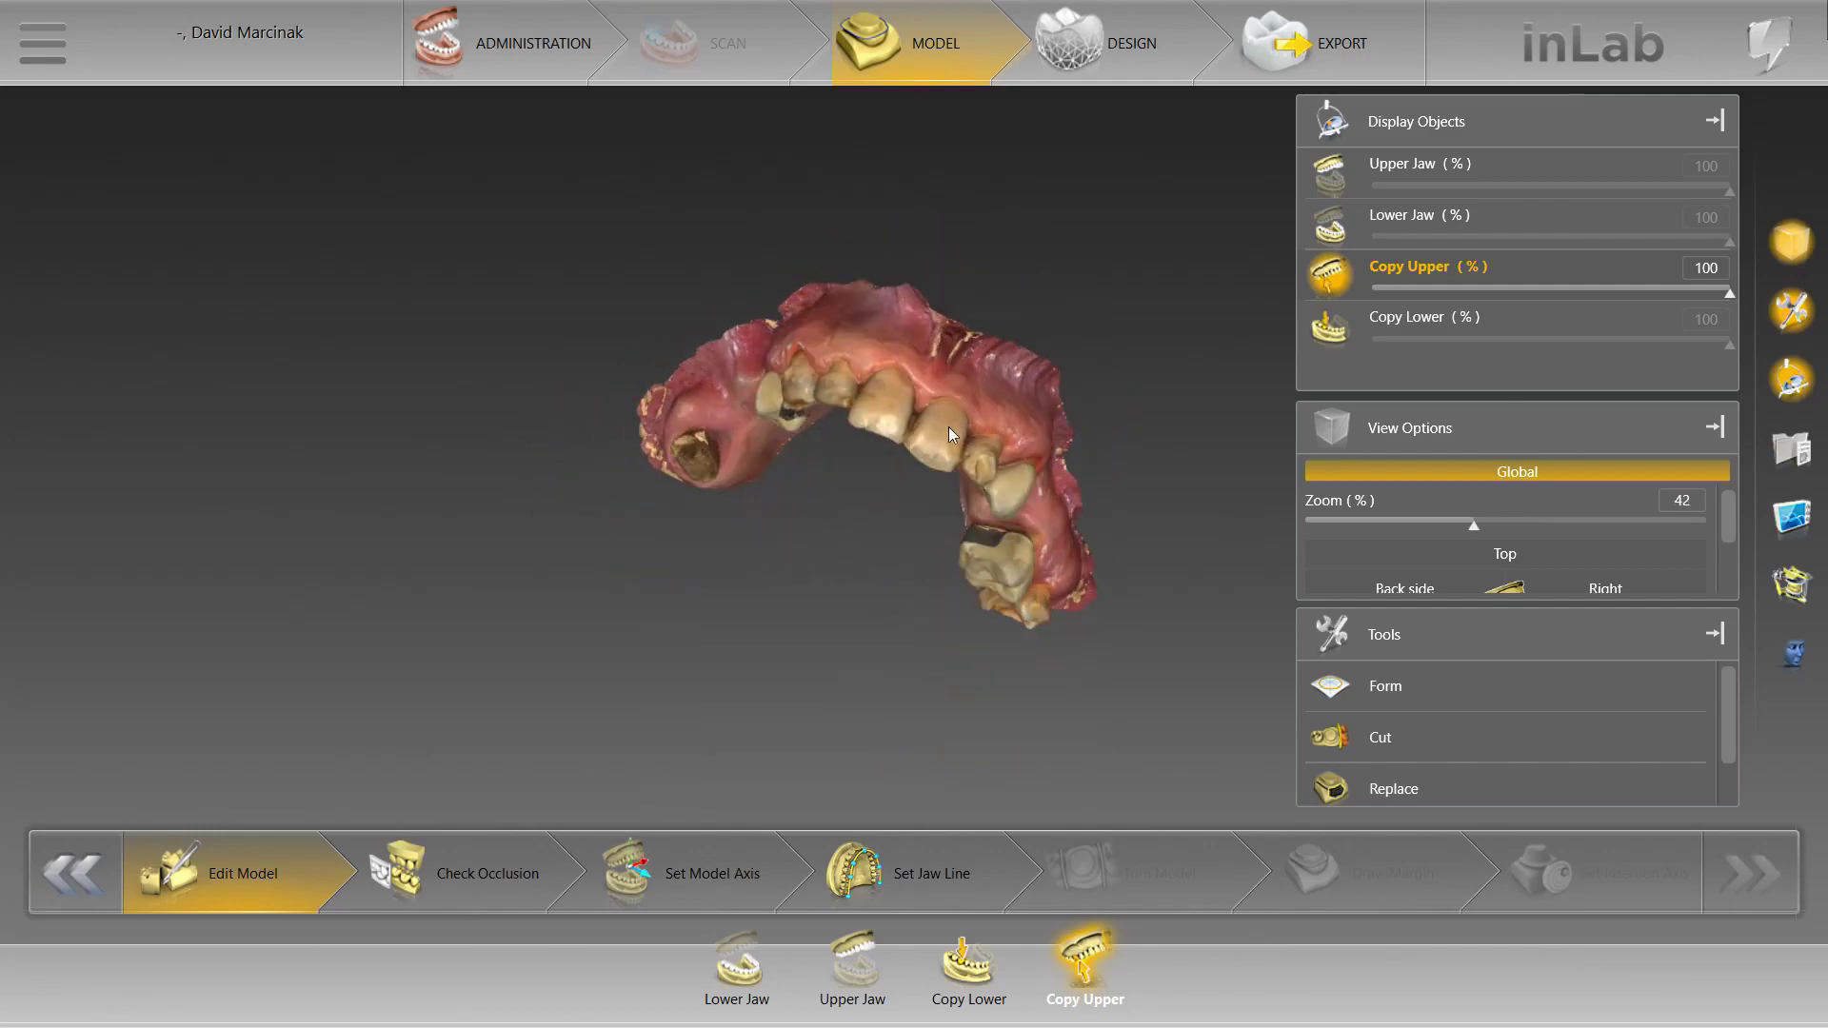
# Display the Upper Jaw model and examine its virtually reduced tooth areas from several angles
pyautogui.click(854, 961)
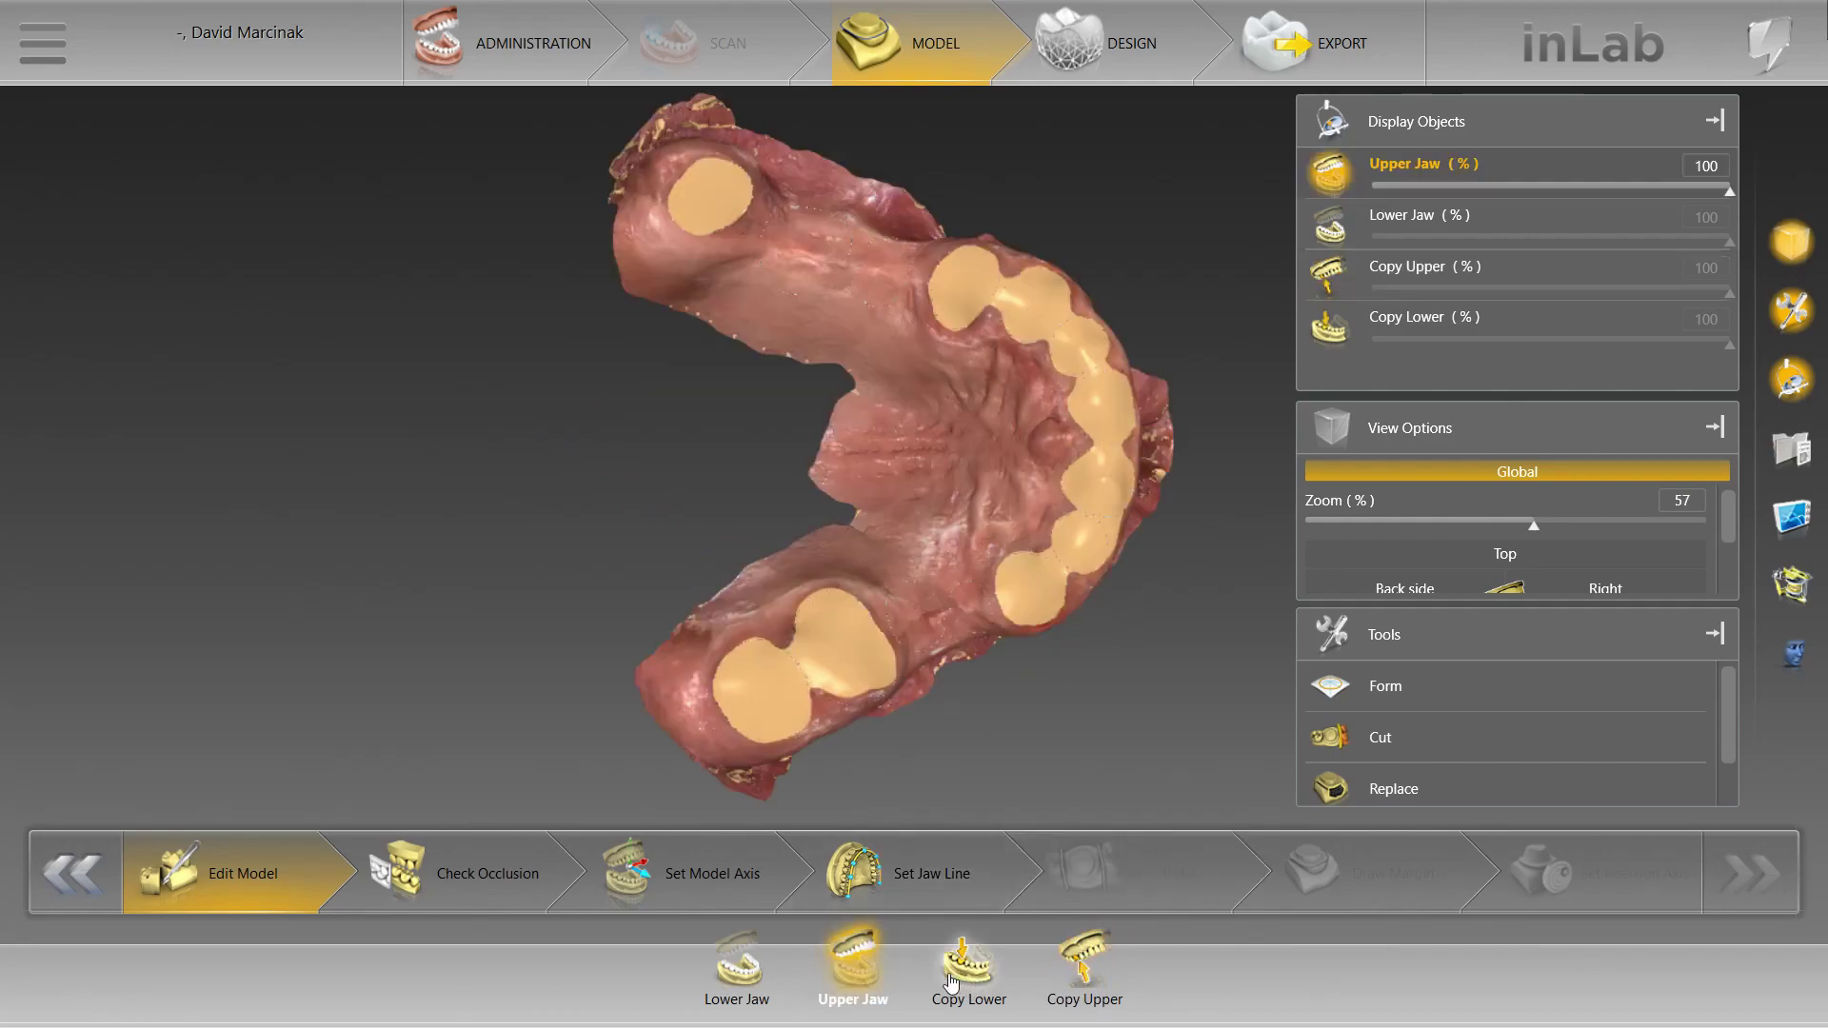
pyautogui.moveTo(1042, 668); pyautogui.dragTo(907, 651, button='right')
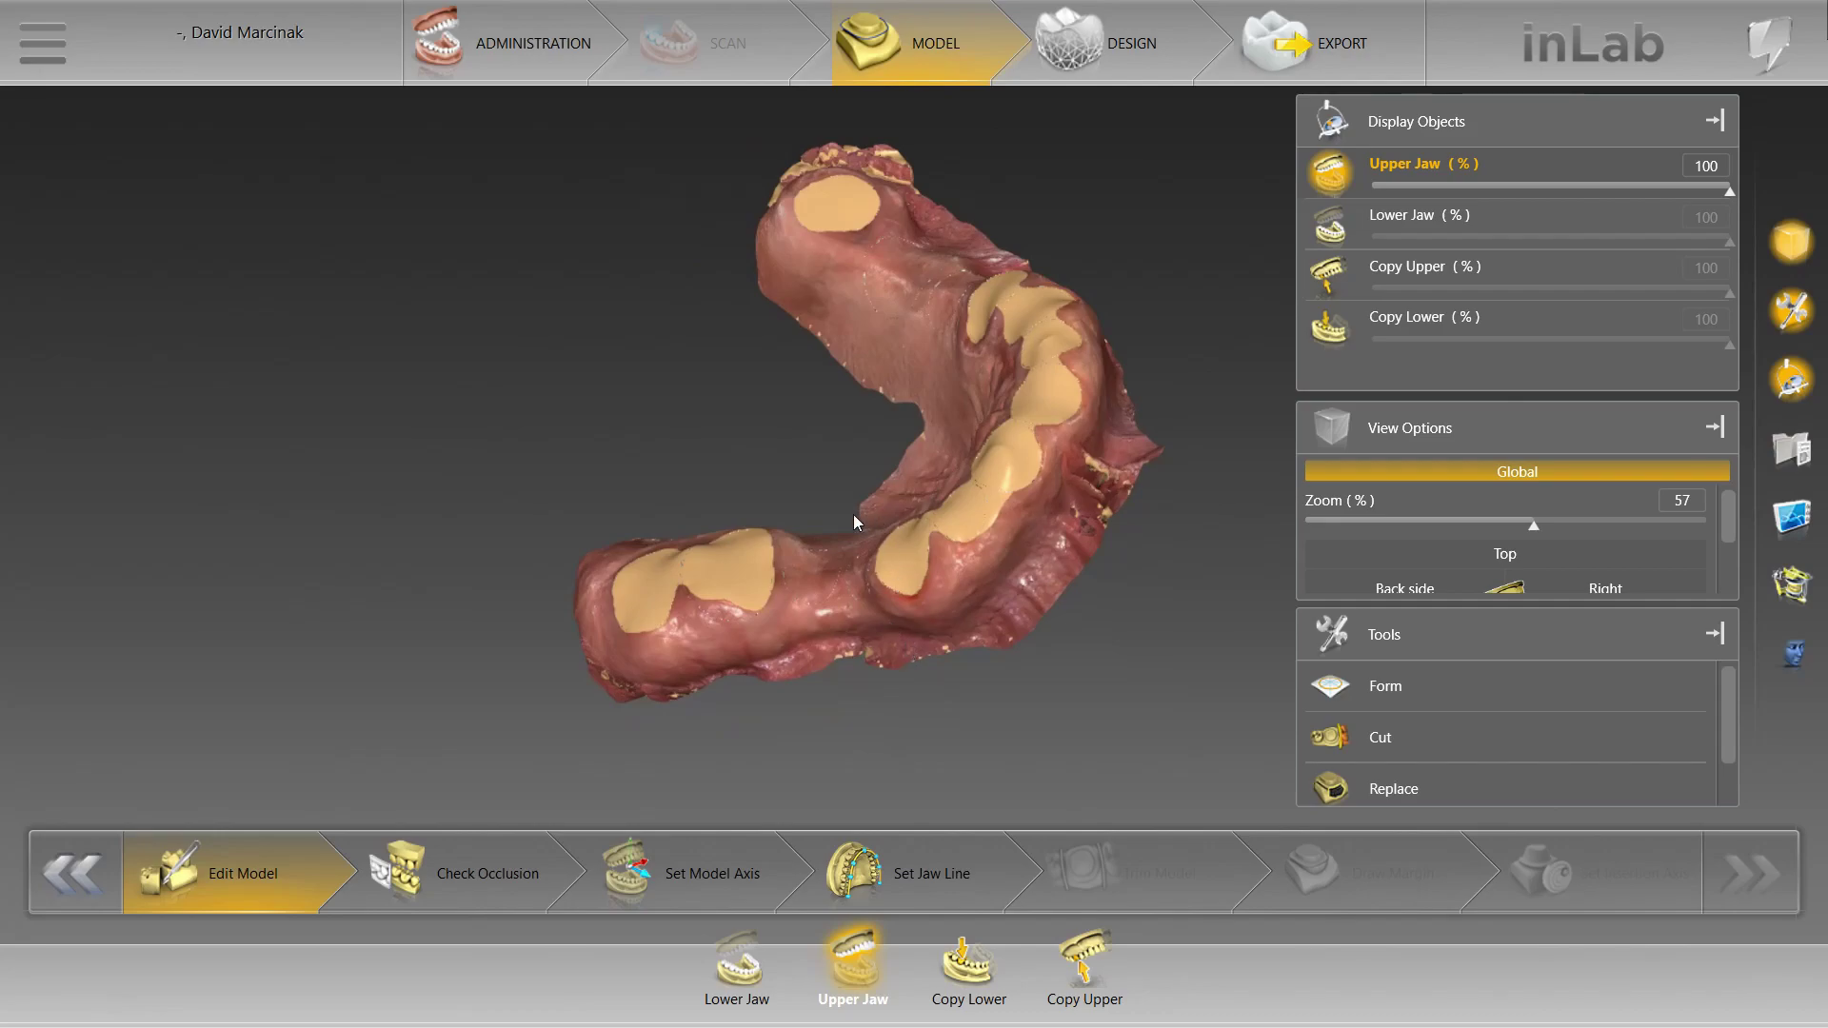
pyautogui.rightClick(754, 455)
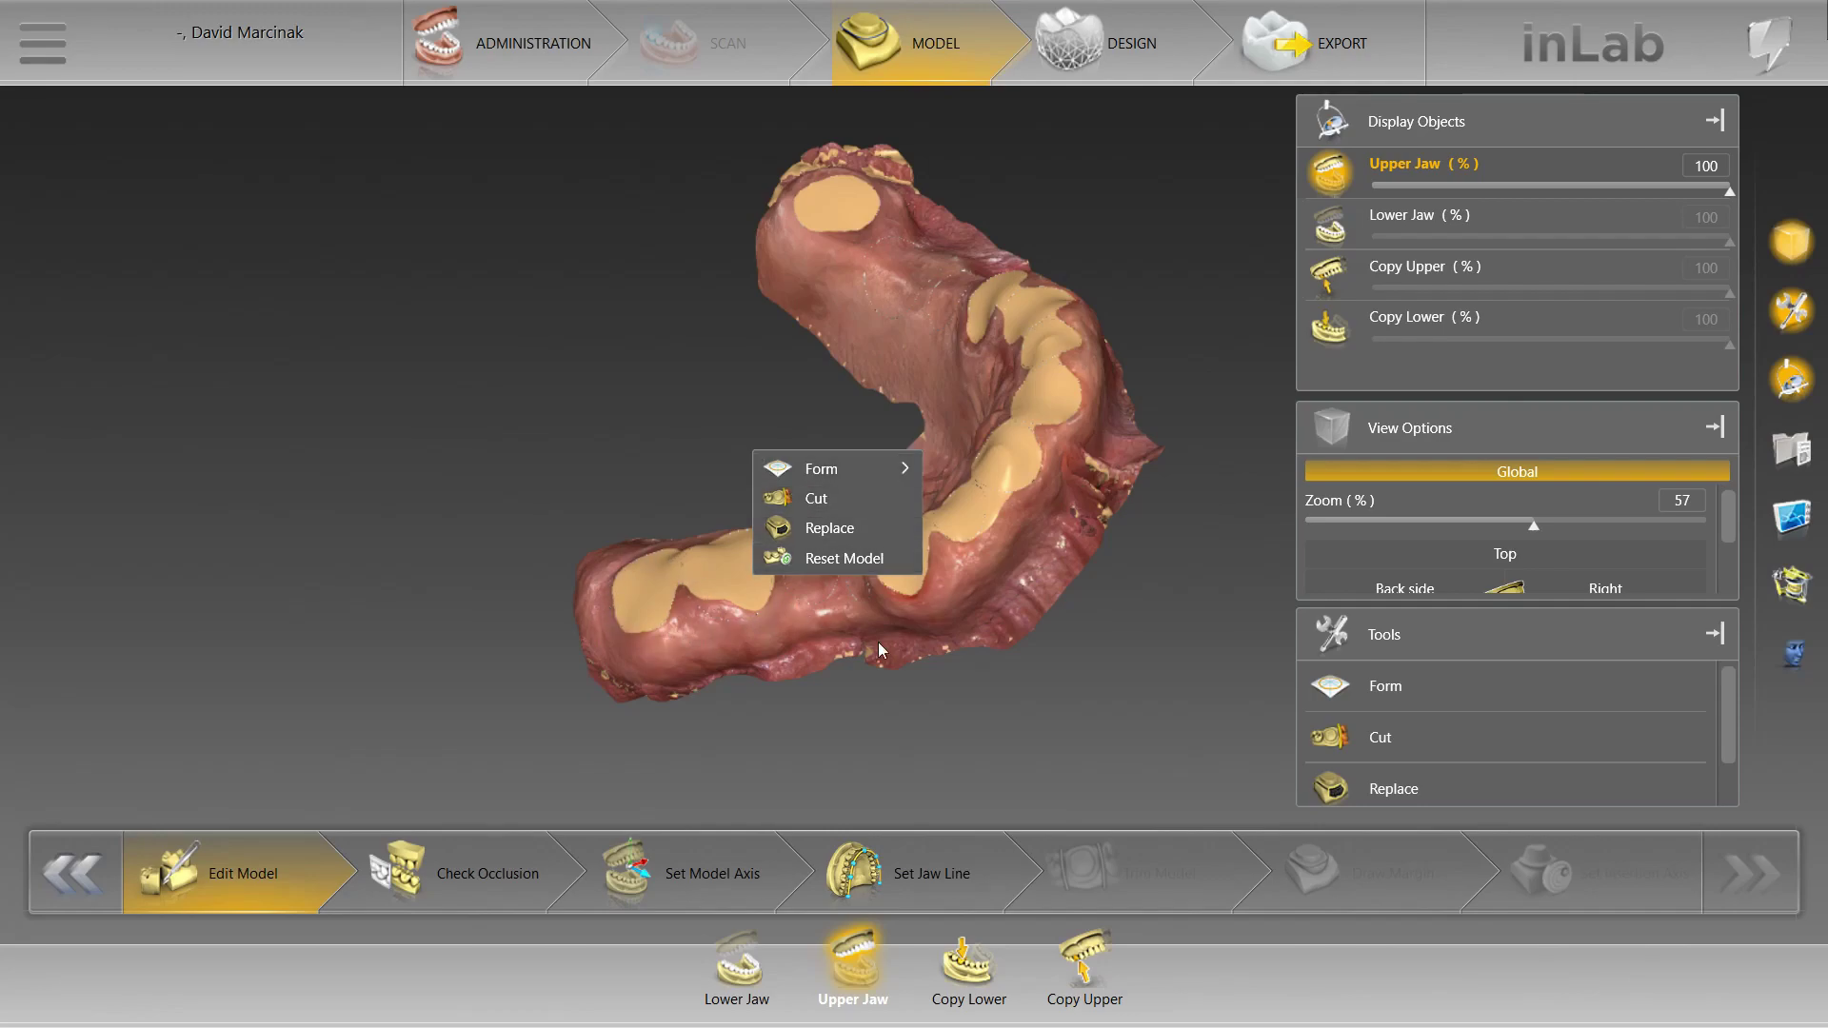
pyautogui.click(1169, 375)
pyautogui.scroll(4, 1183, 277)
pyautogui.moveTo(666, 448); pyautogui.dragTo(619, 495)
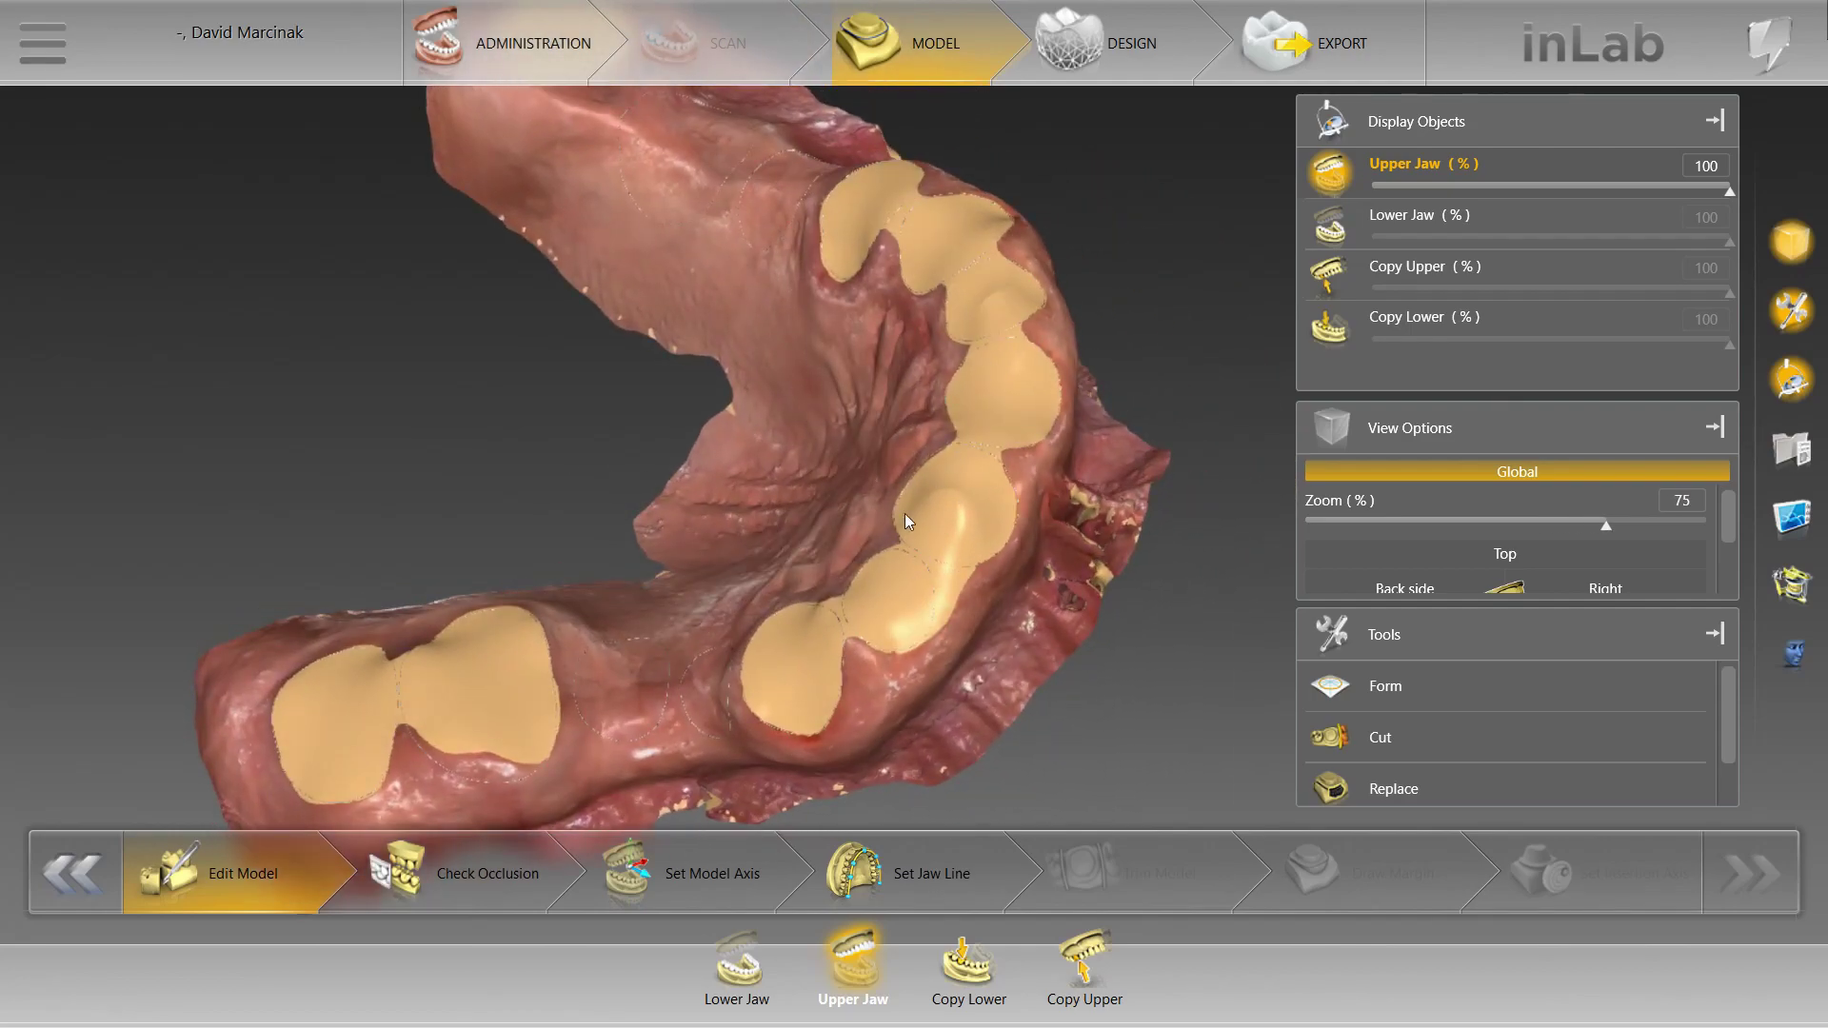
pyautogui.scroll(-6, 1082, 226)
pyautogui.moveTo(1051, 252); pyautogui.dragTo(1065, 347)
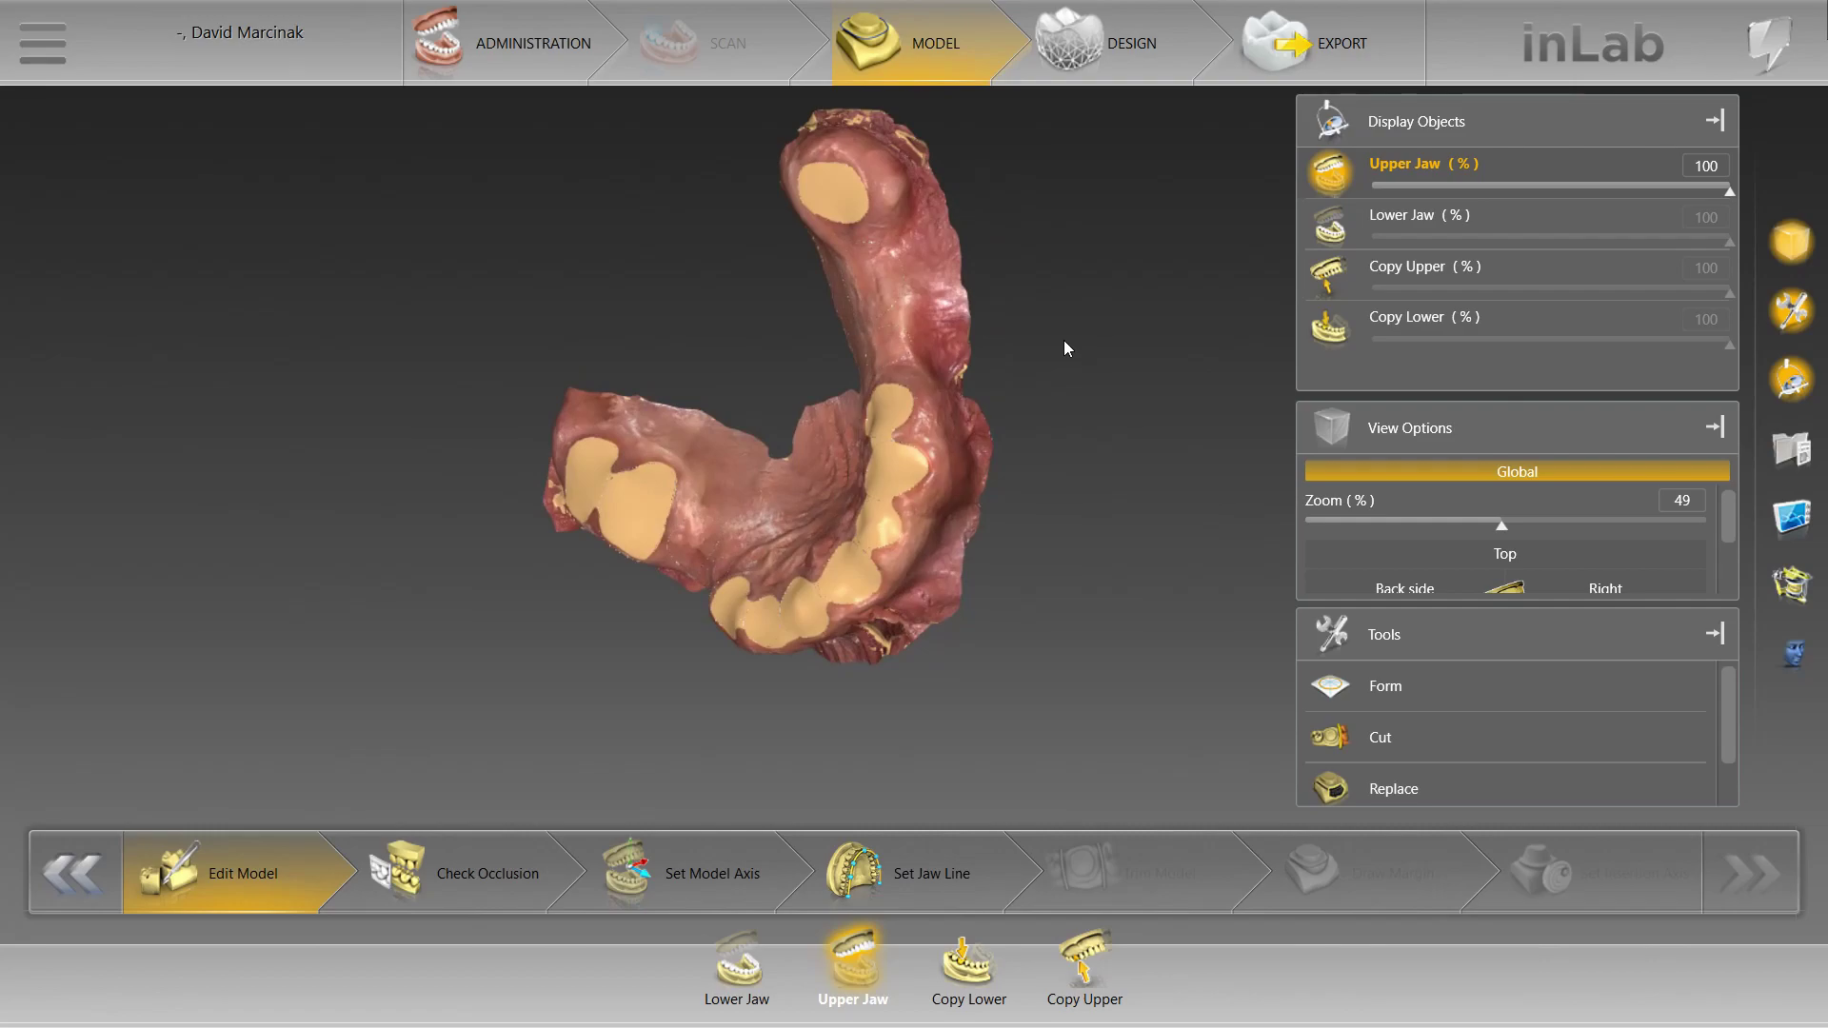
pyautogui.moveTo(1212, 637); pyautogui.dragTo(1073, 184)
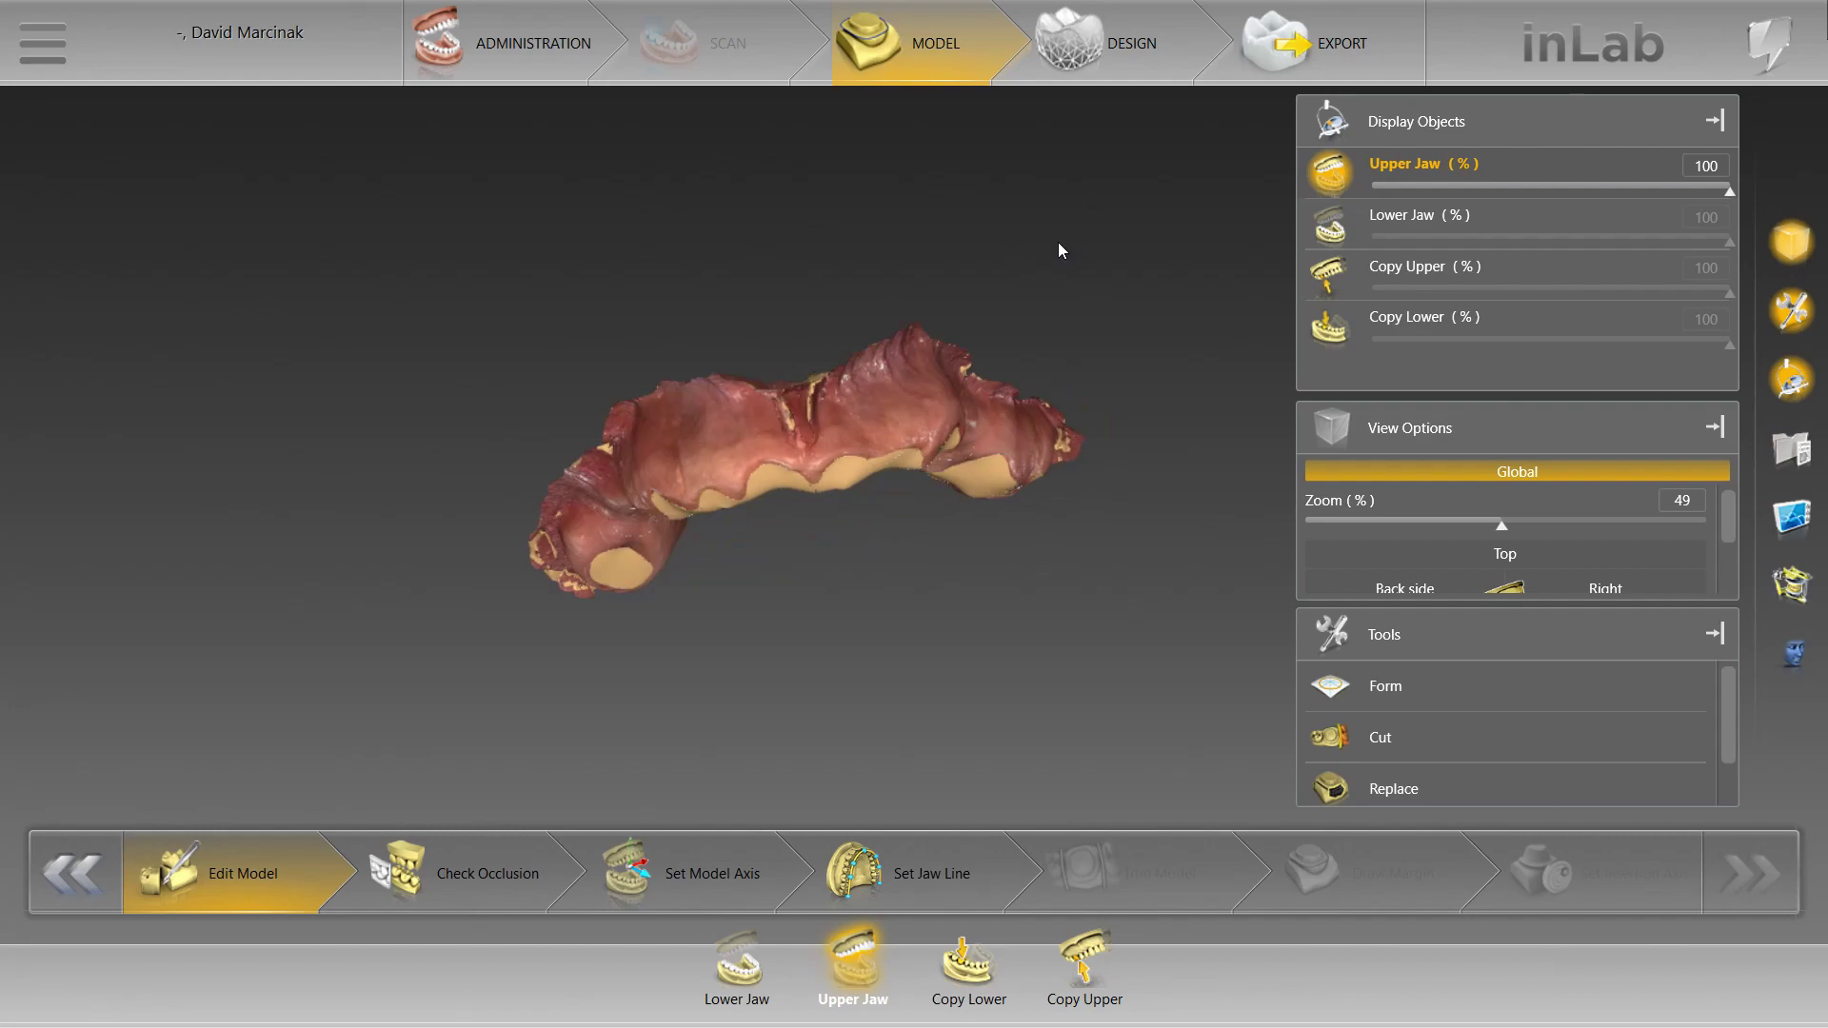
pyautogui.moveTo(1021, 286); pyautogui.dragTo(1033, 343)
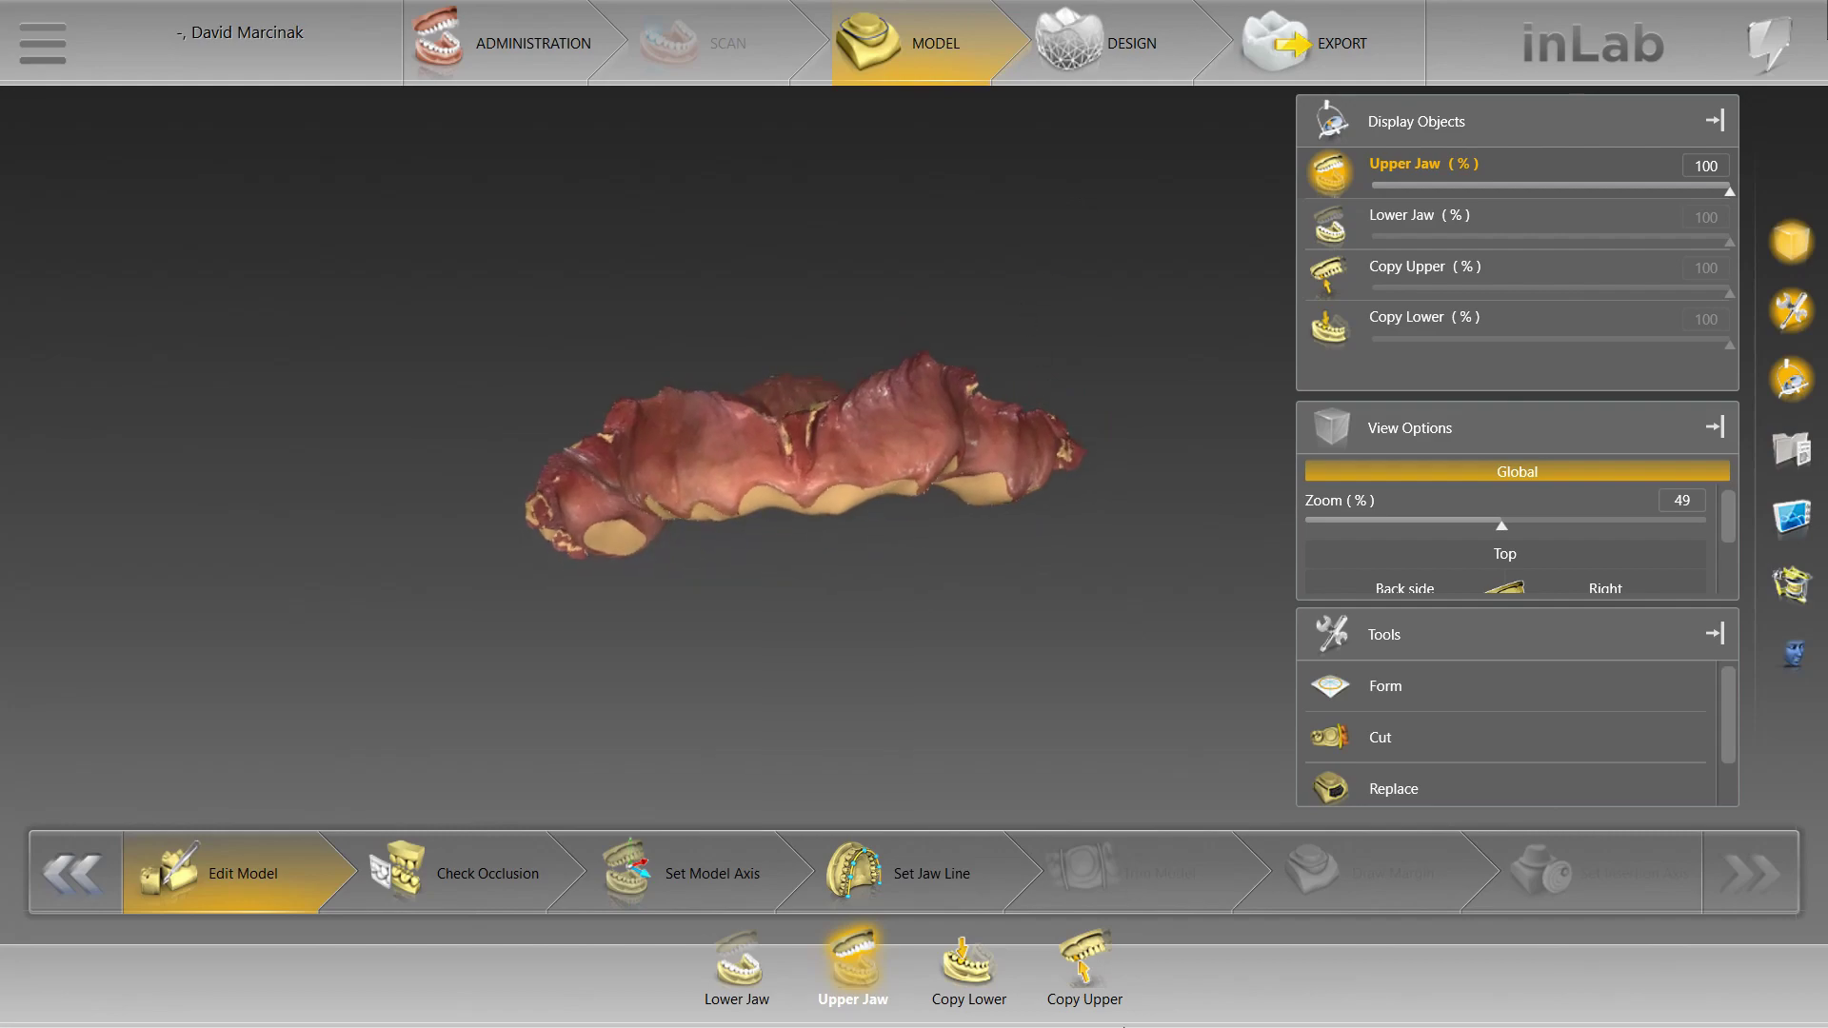
# Display the Copy Upper scan again and examine the original front teeth from the facial side
pyautogui.click(1069, 938)
pyautogui.moveTo(1133, 260); pyautogui.dragTo(1170, 517)
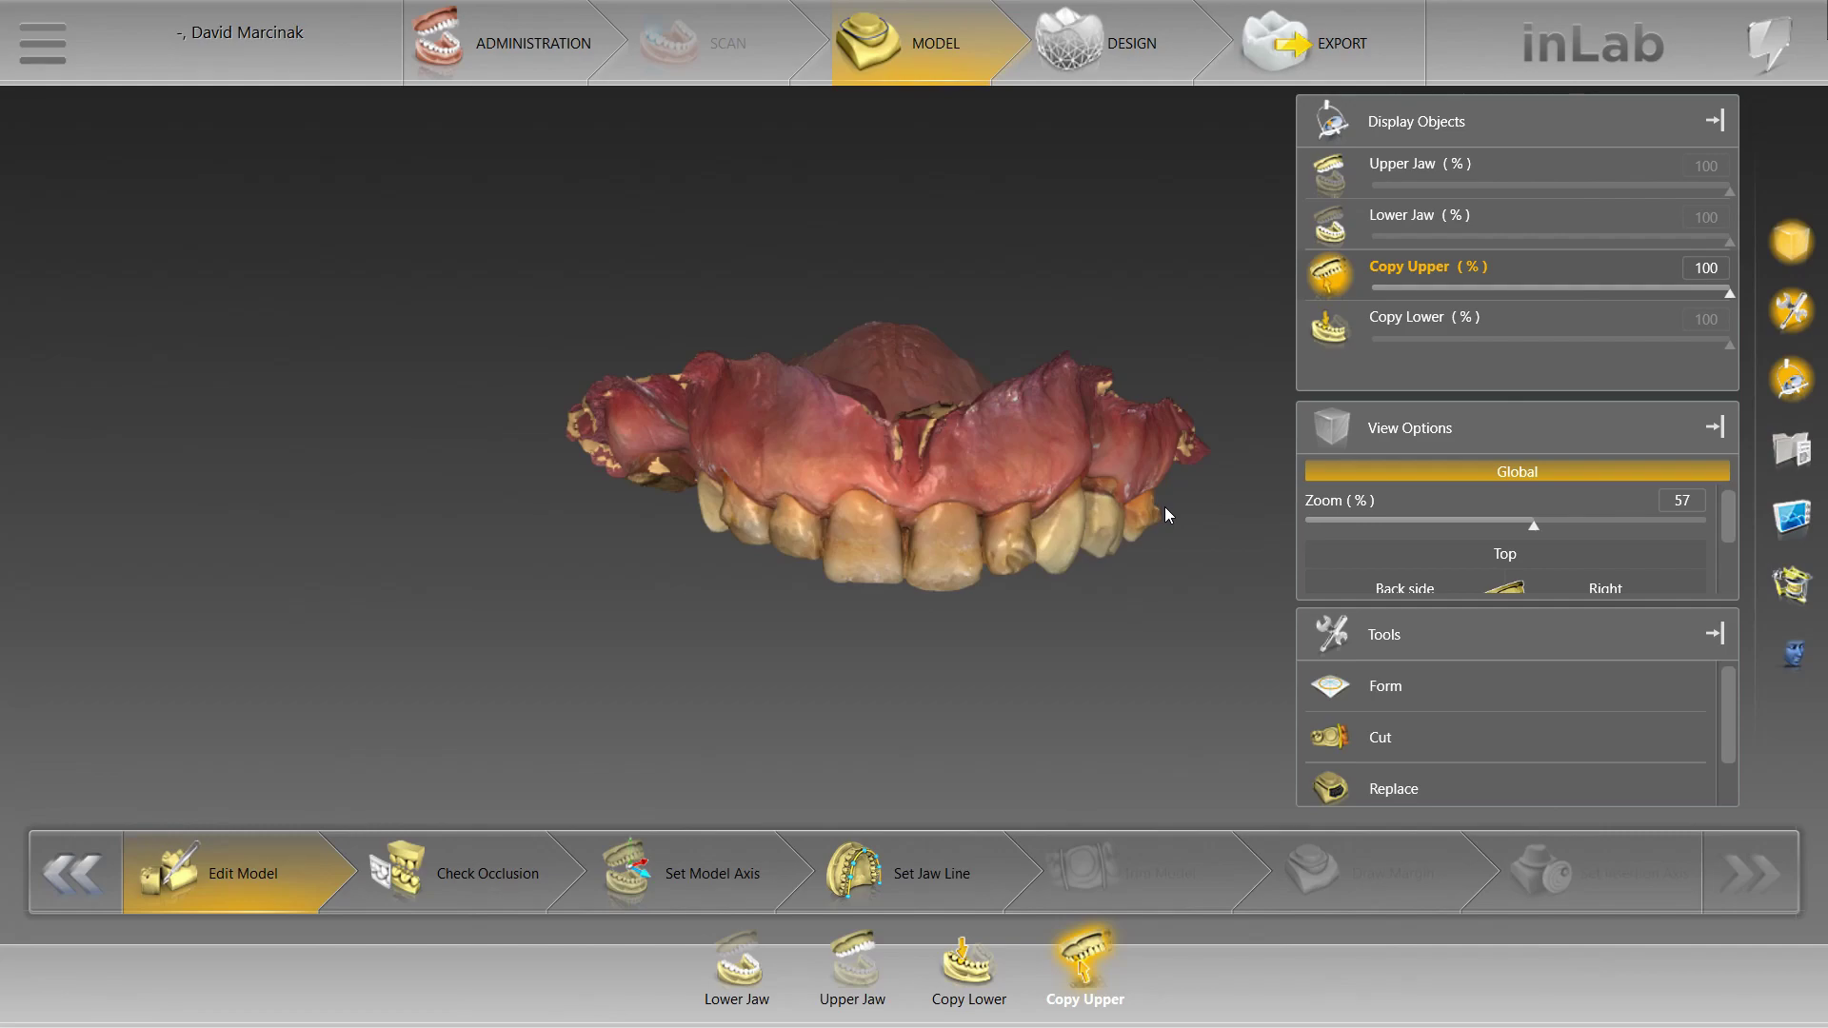
pyautogui.moveTo(664, 401); pyautogui.dragTo(661, 391)
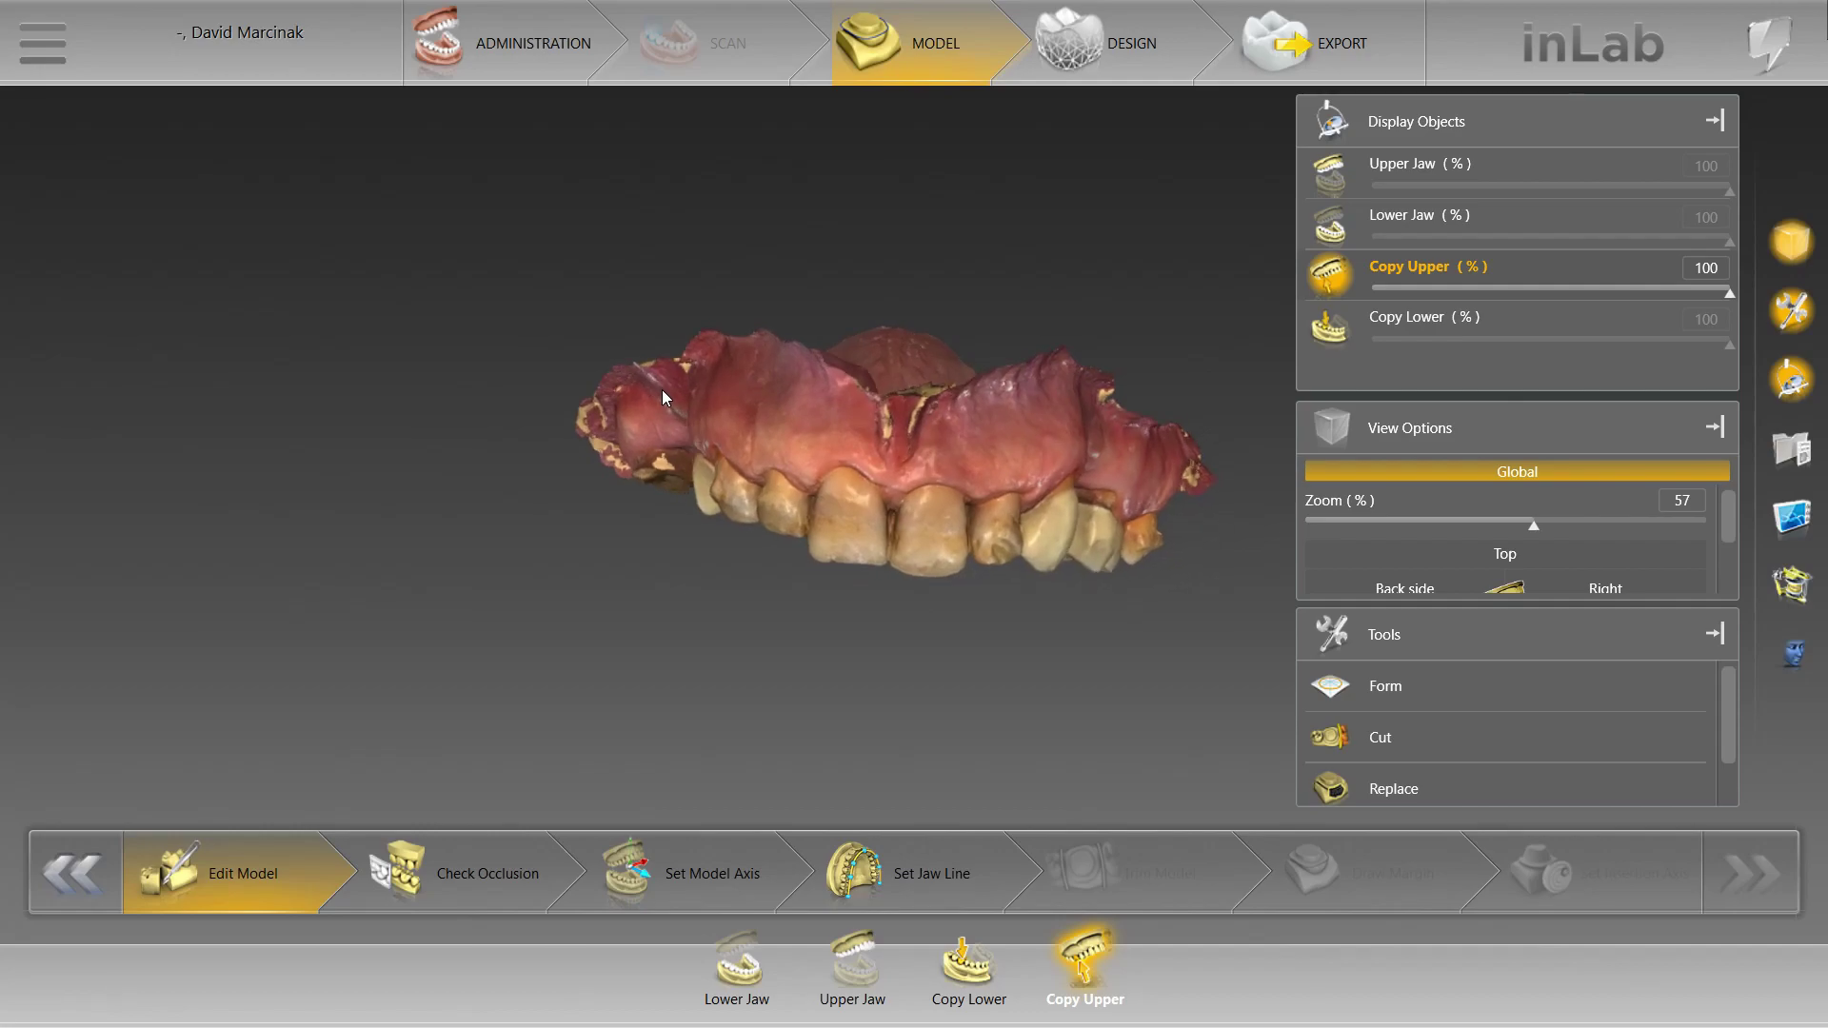
pyautogui.scroll(5, 721, 519)
pyautogui.scroll(-12, 719, 522)
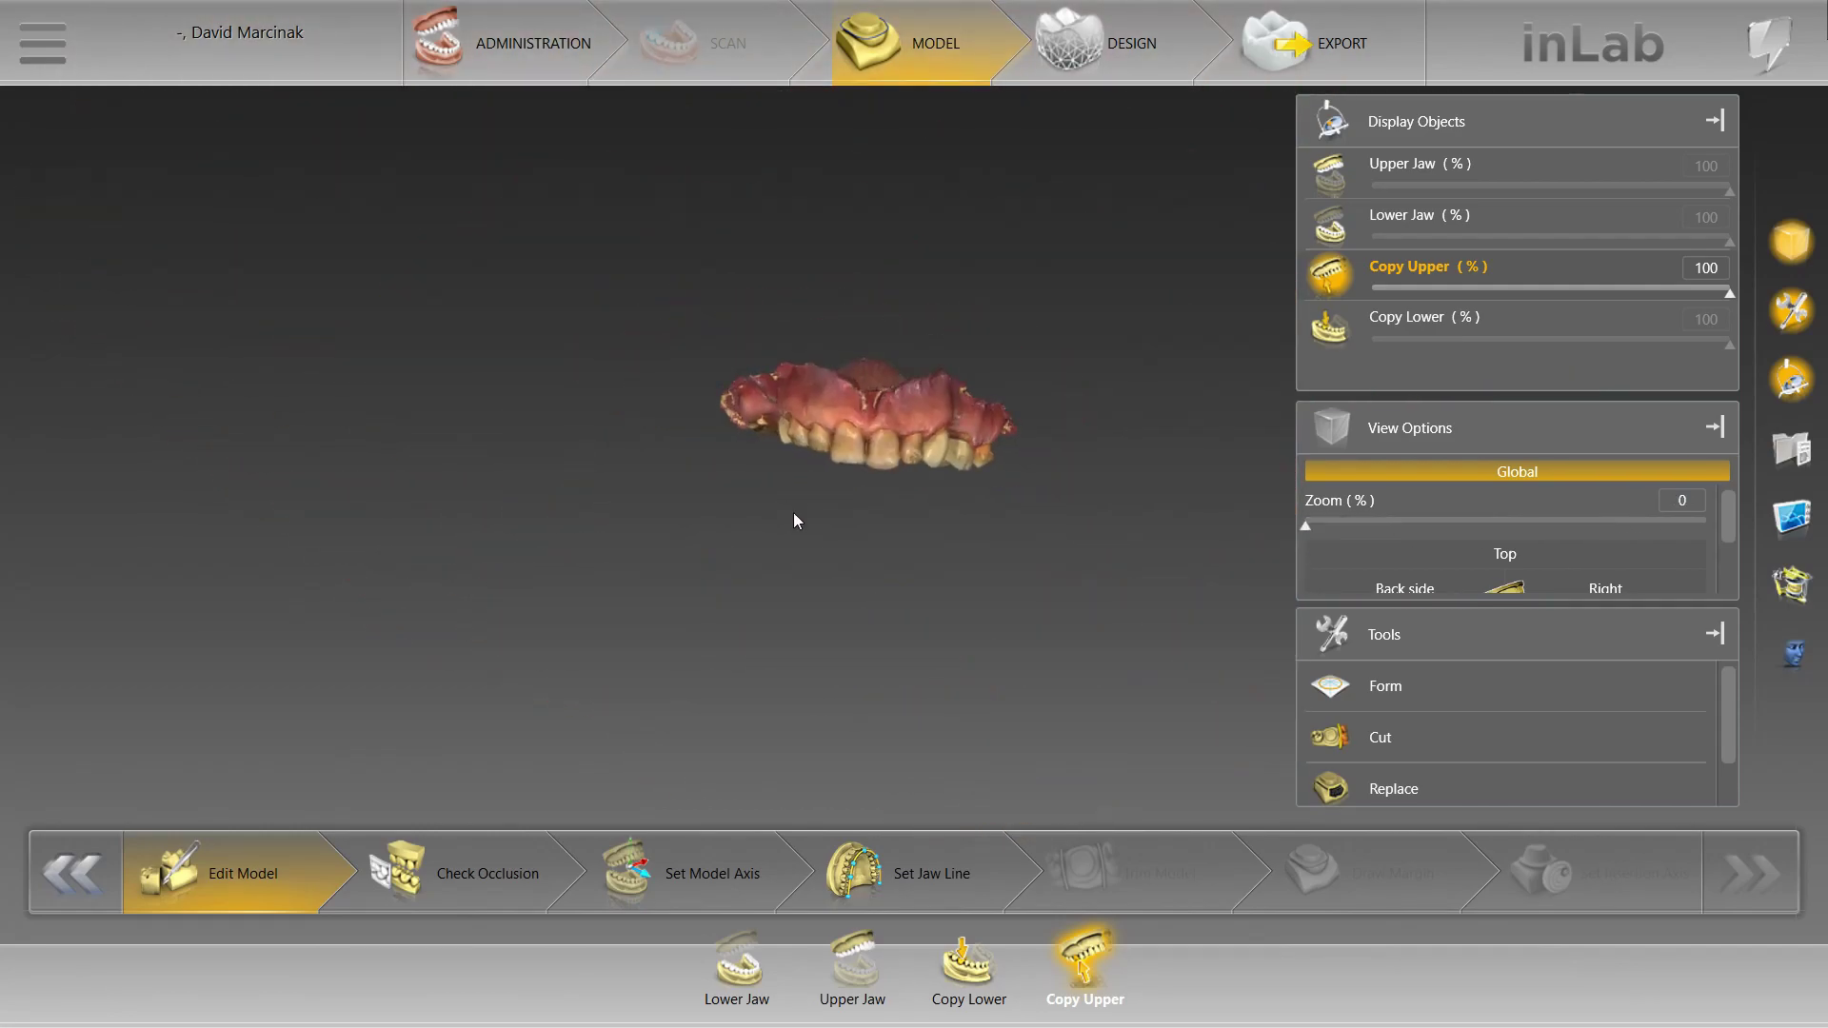
pyautogui.scroll(9, 796, 513)
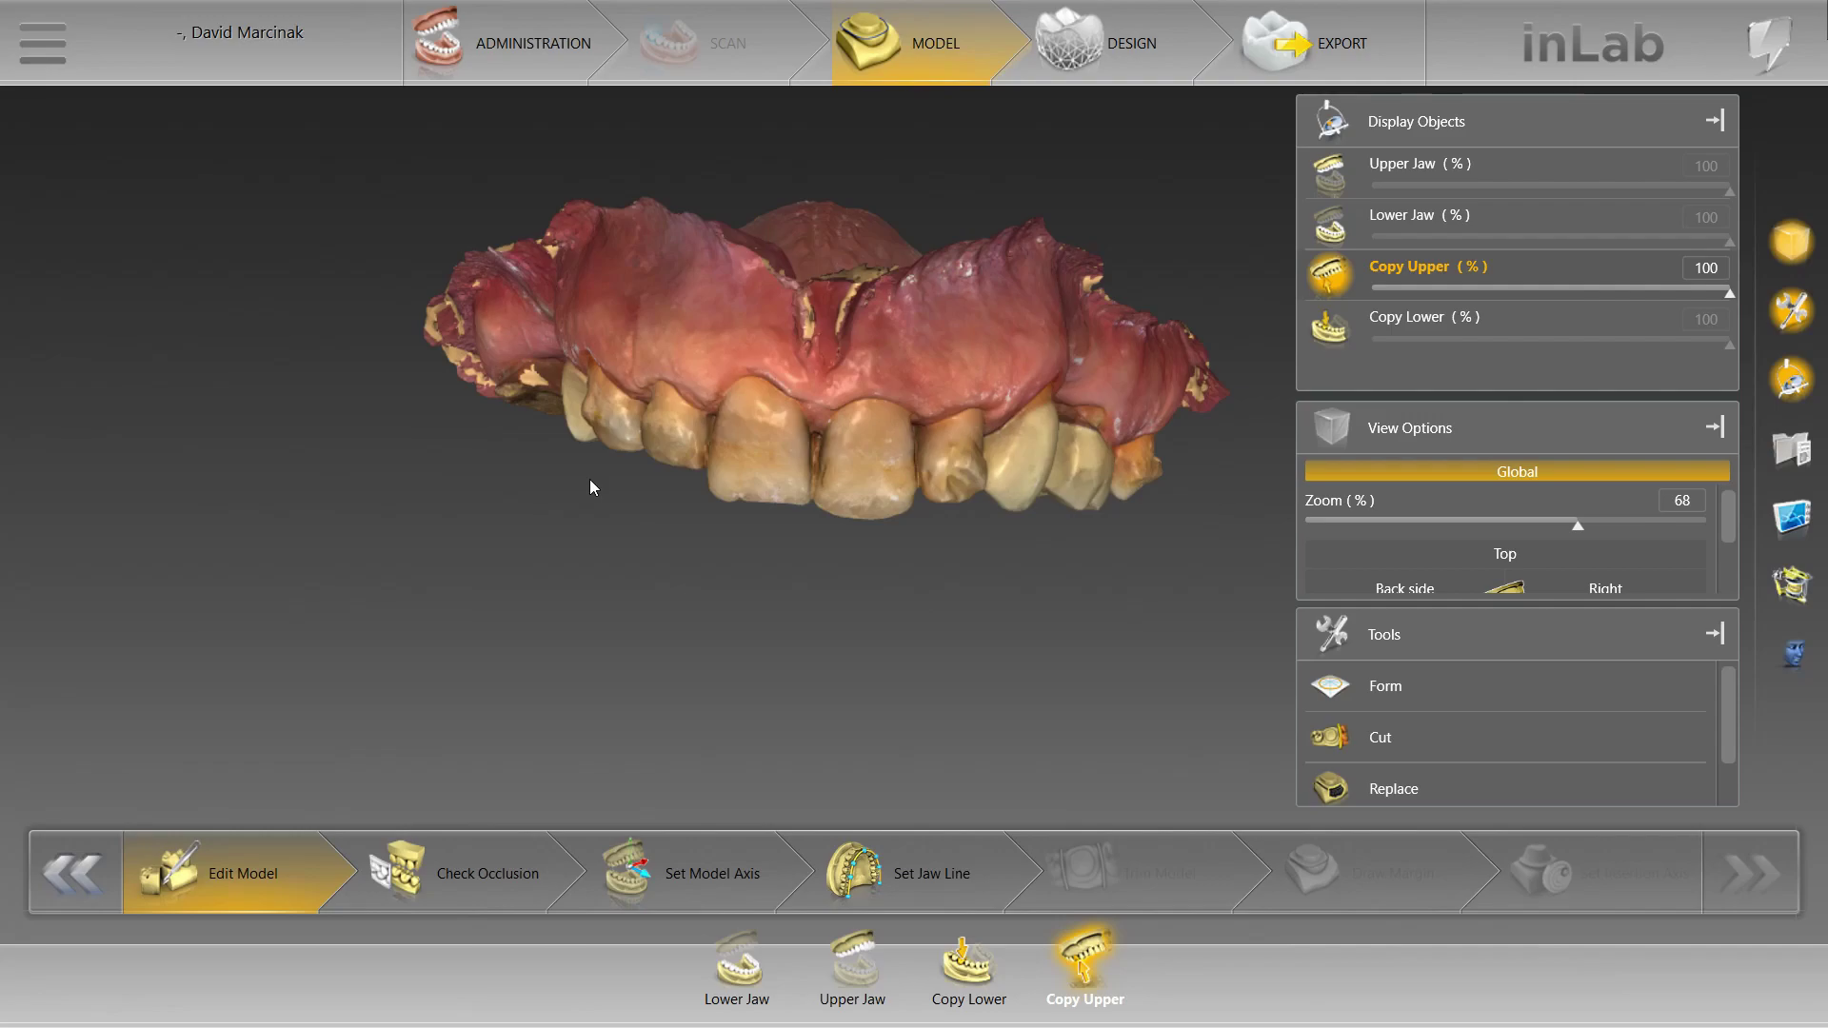
# Open the Set Model Axis step and accept the warning to view how both jaws are aligned
pyautogui.click(733, 904)
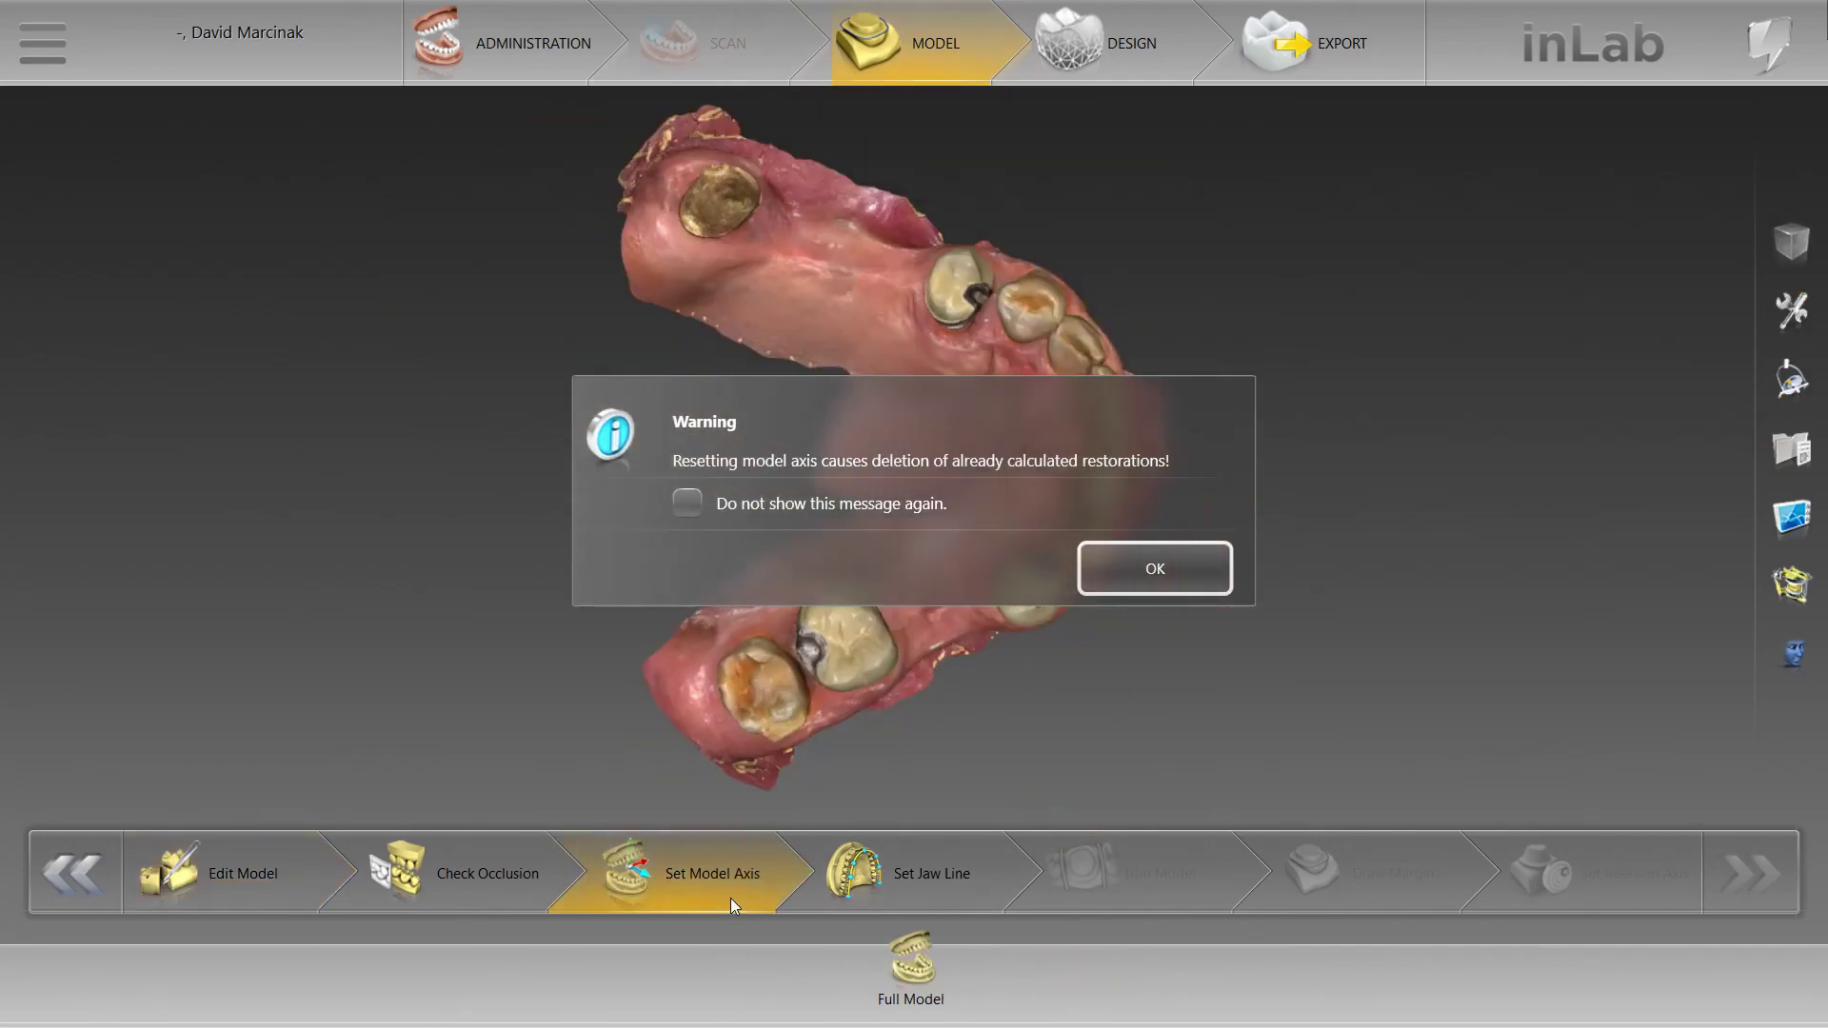
pyautogui.click(1104, 588)
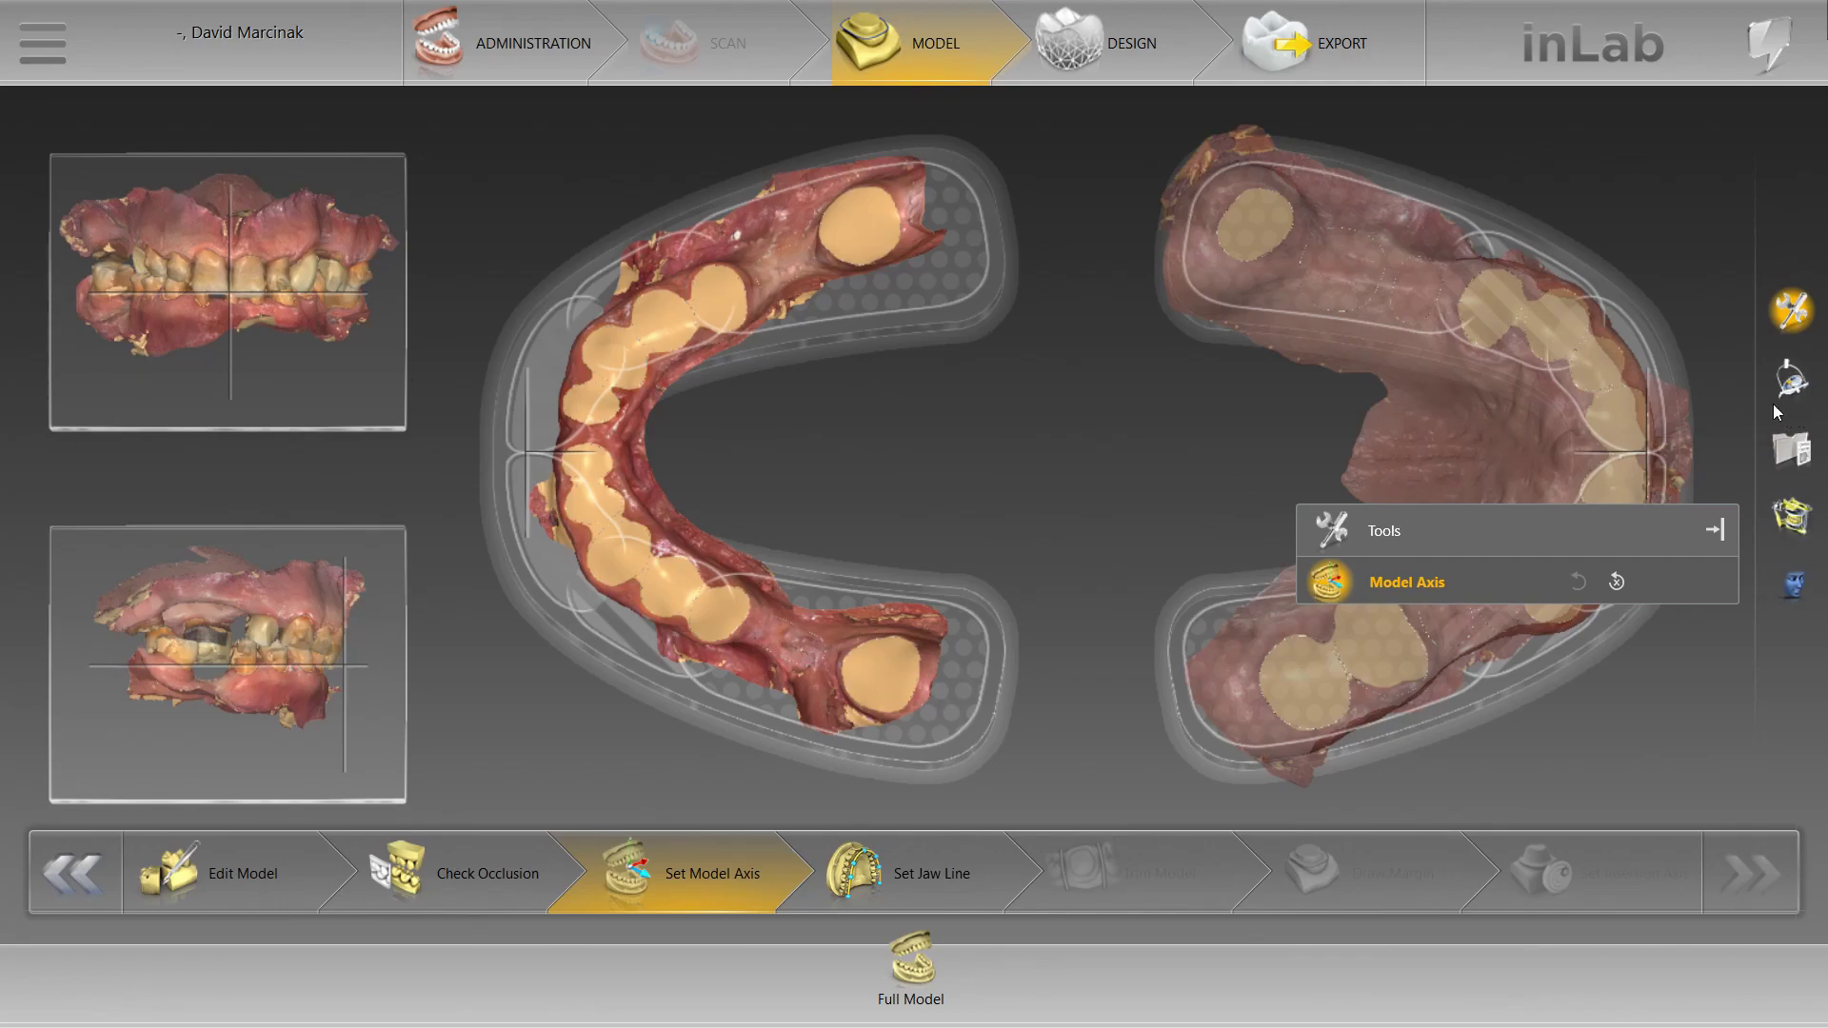
# Go to the Design phase and view the upper crown proposals in the Positioning step
pyautogui.click(1121, 86)
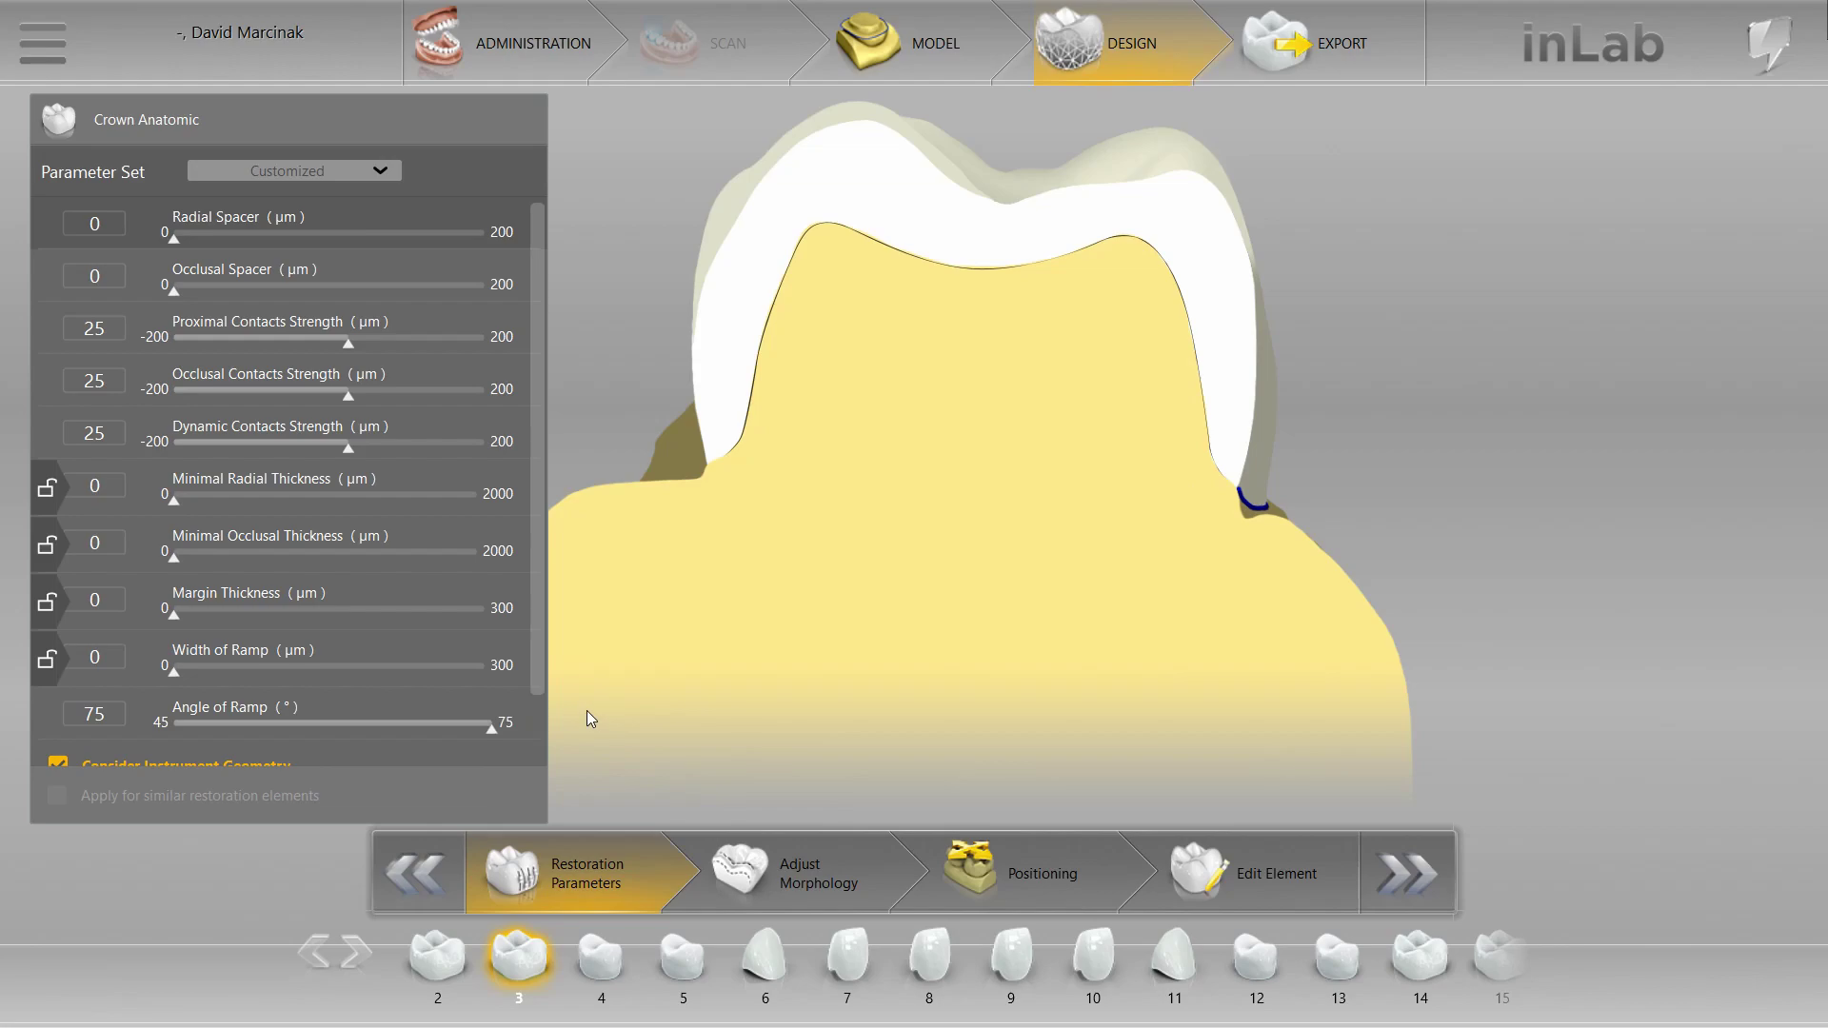
pyautogui.click(1018, 862)
pyautogui.click(1124, 563)
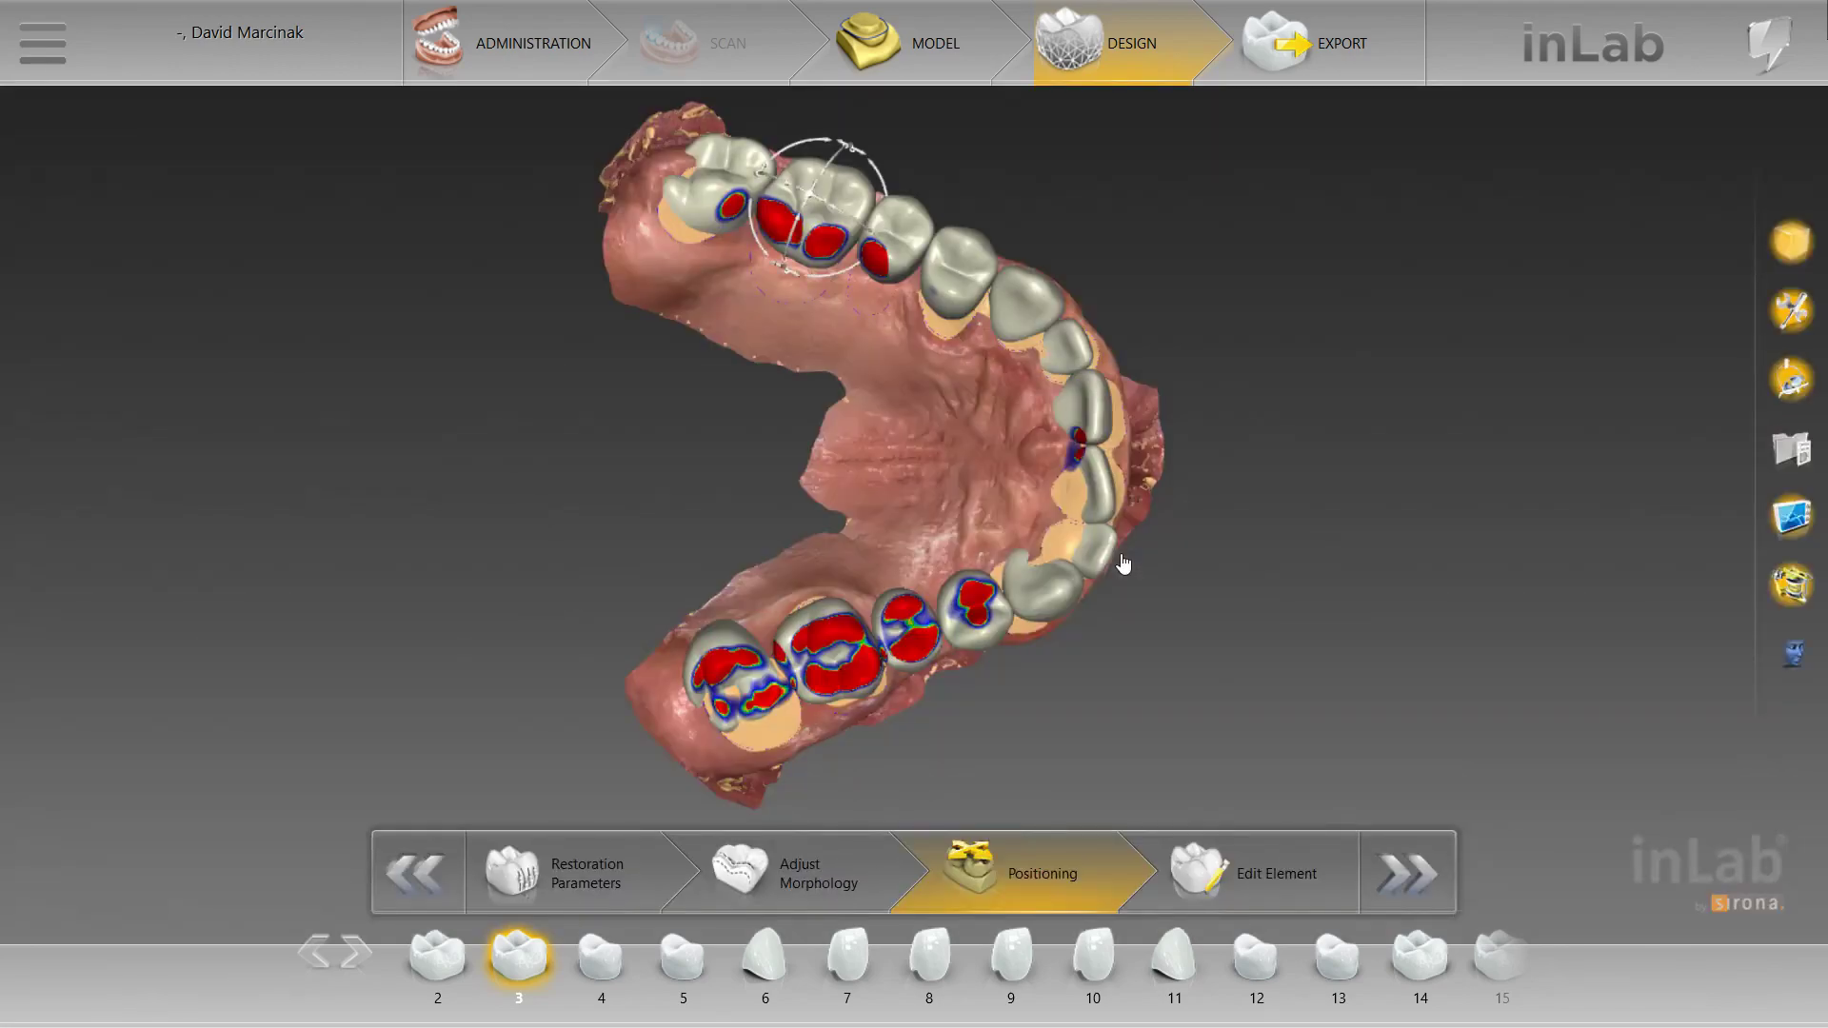
pyautogui.scroll(-5, 1169, 444)
pyautogui.moveTo(1173, 442); pyautogui.dragTo(1054, 636)
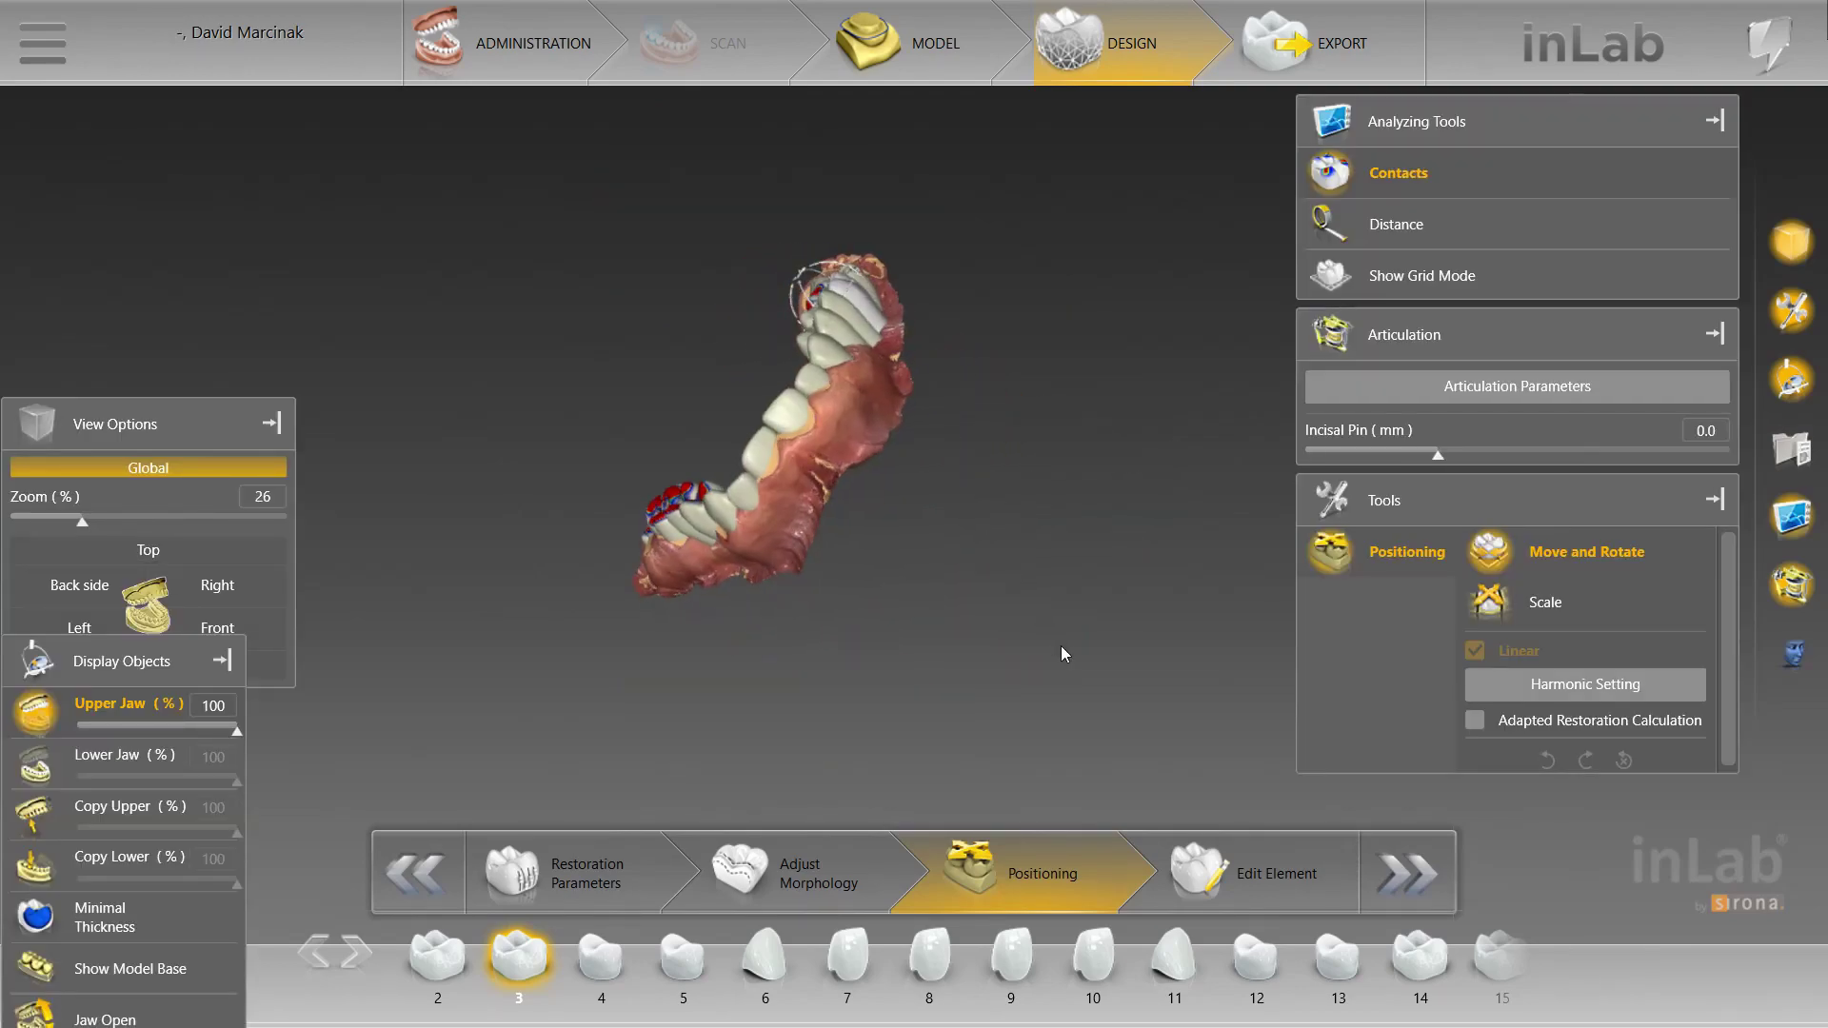
# Open the Edit Element step and show the calculated upper crowns in the global front view
pyautogui.click(1257, 871)
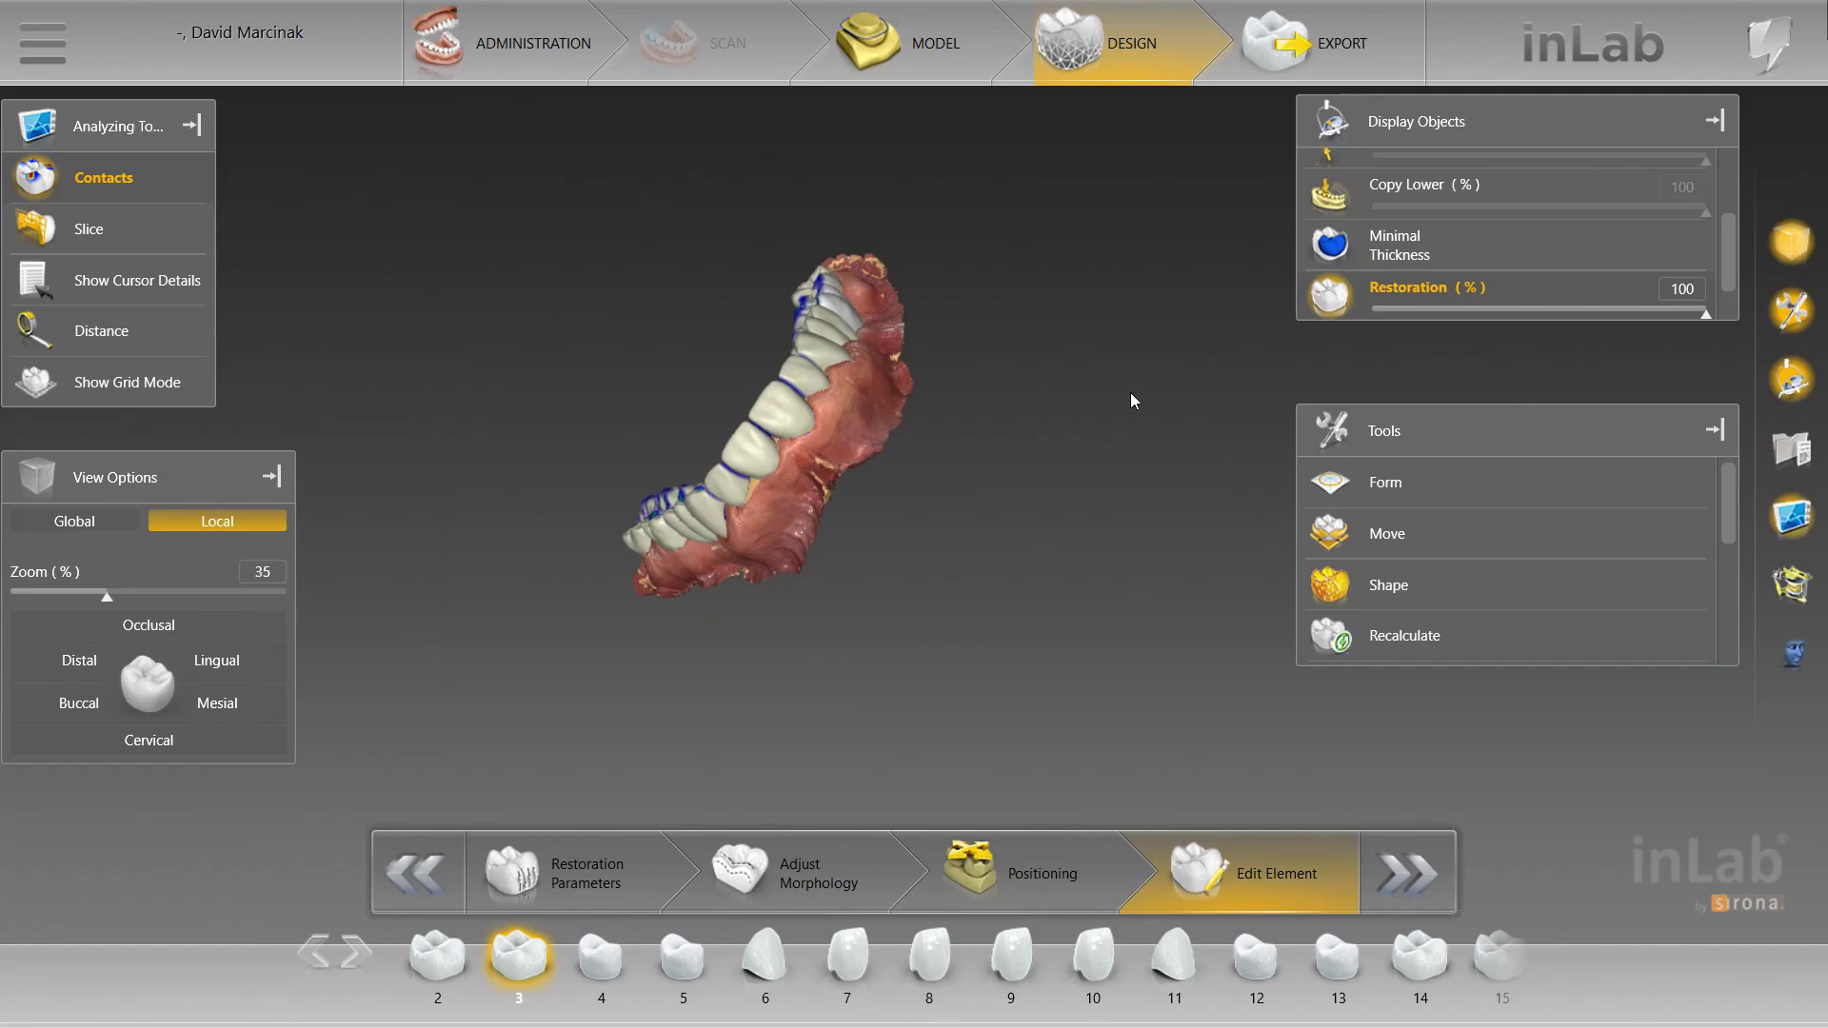
pyautogui.scroll(5, 1132, 400)
pyautogui.moveTo(789, 625); pyautogui.dragTo(1257, 560, button='middle')
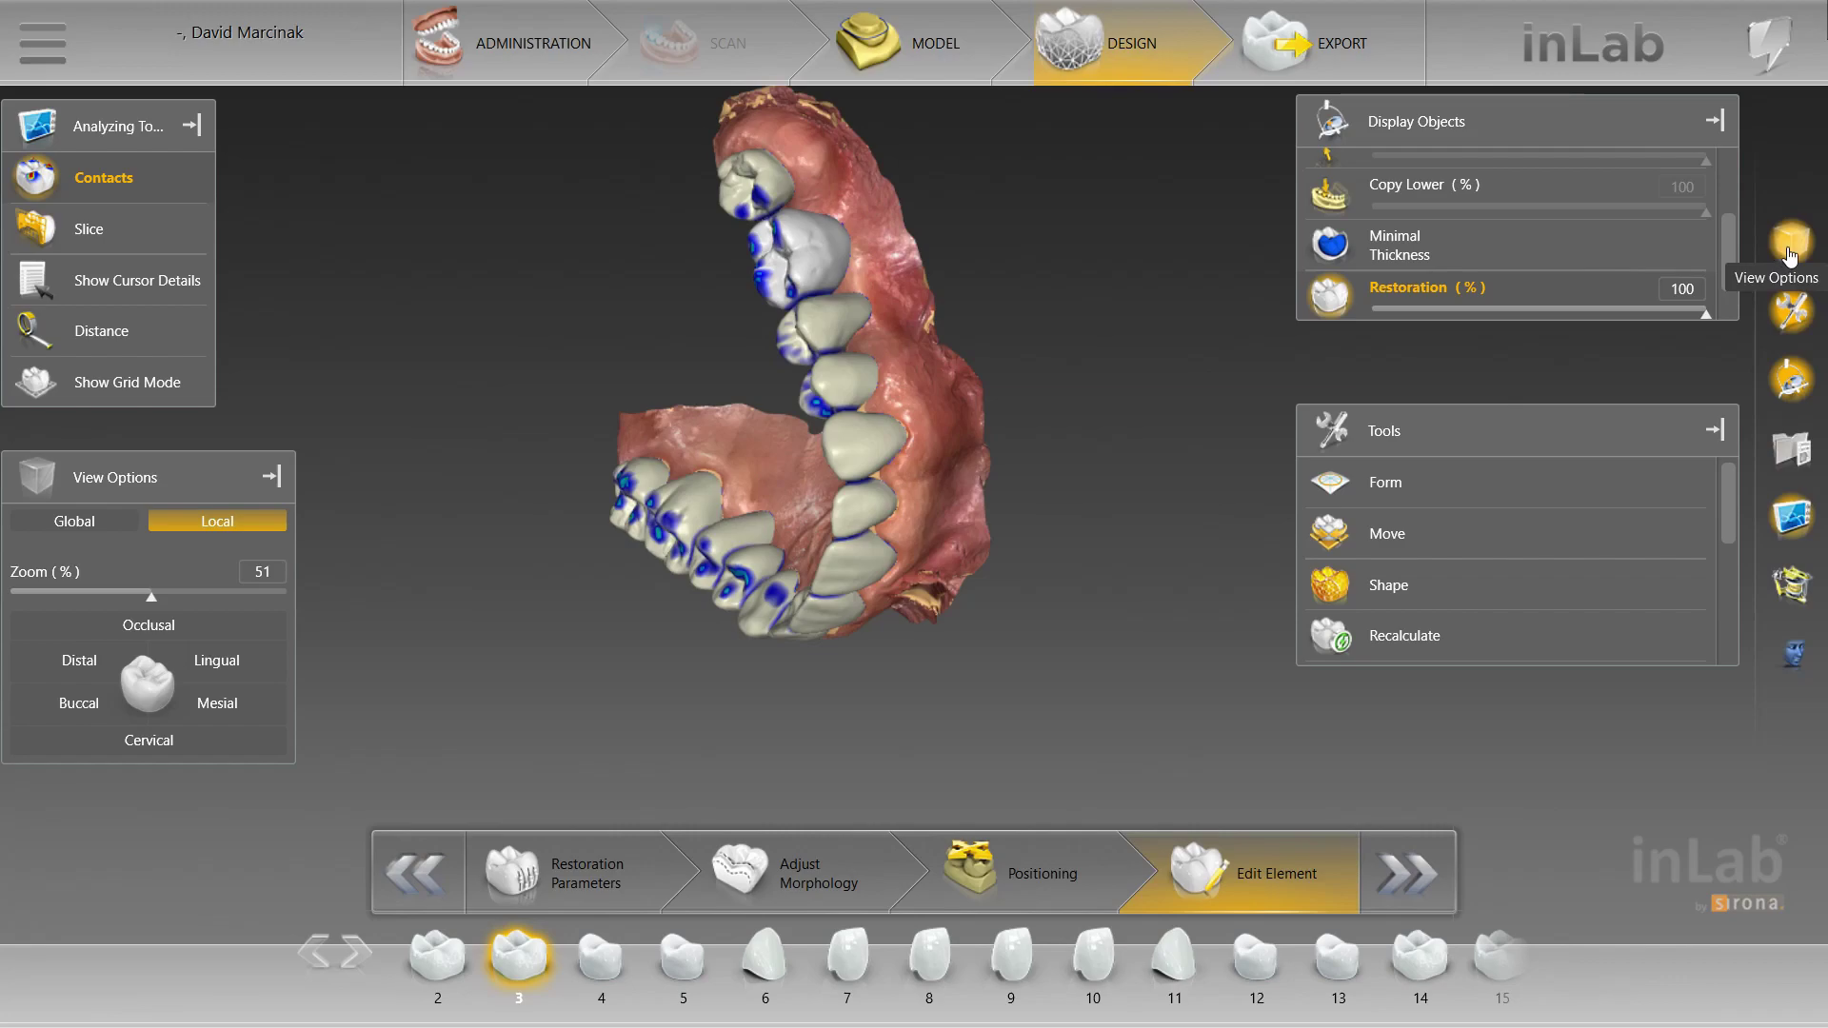
pyautogui.click(47, 520)
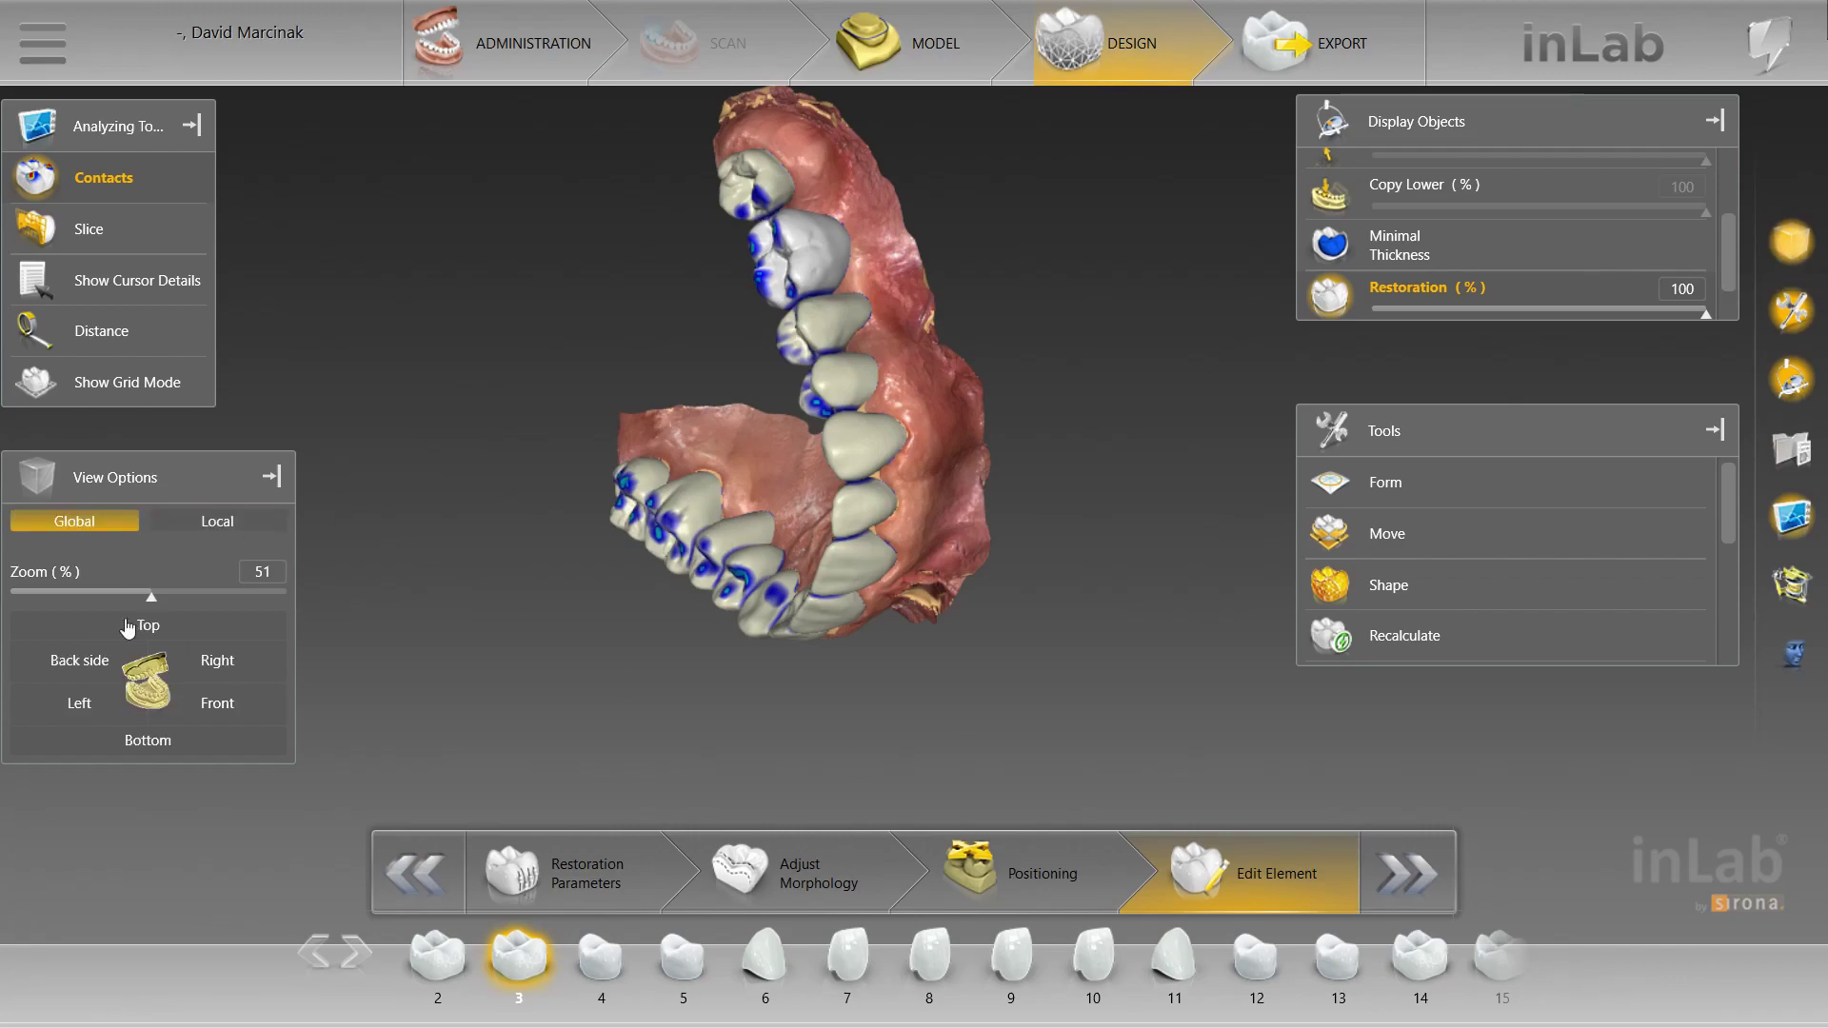
pyautogui.click(186, 702)
pyautogui.scroll(3, 402, 716)
pyautogui.scroll(-2, 393, 726)
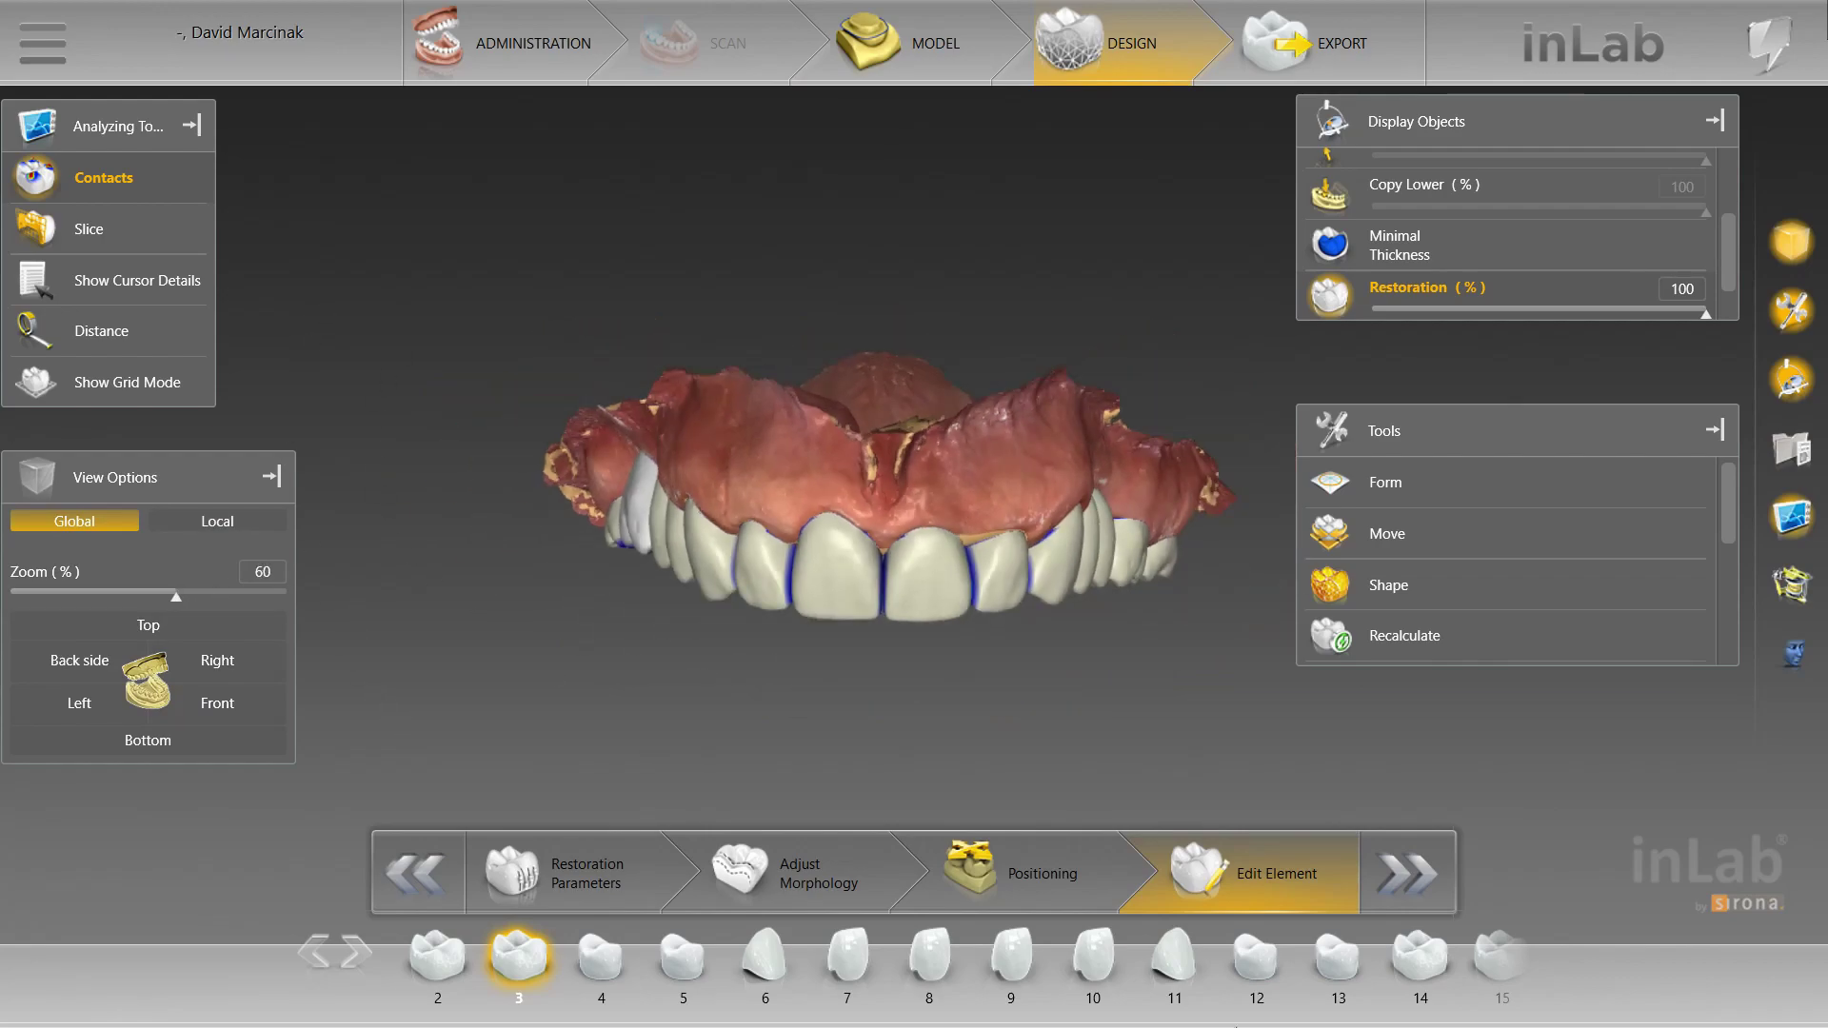
# Overlay the Copy Upper scan on the upper jaw and its crown restorations
pyautogui.scroll(3, 1326, 245)
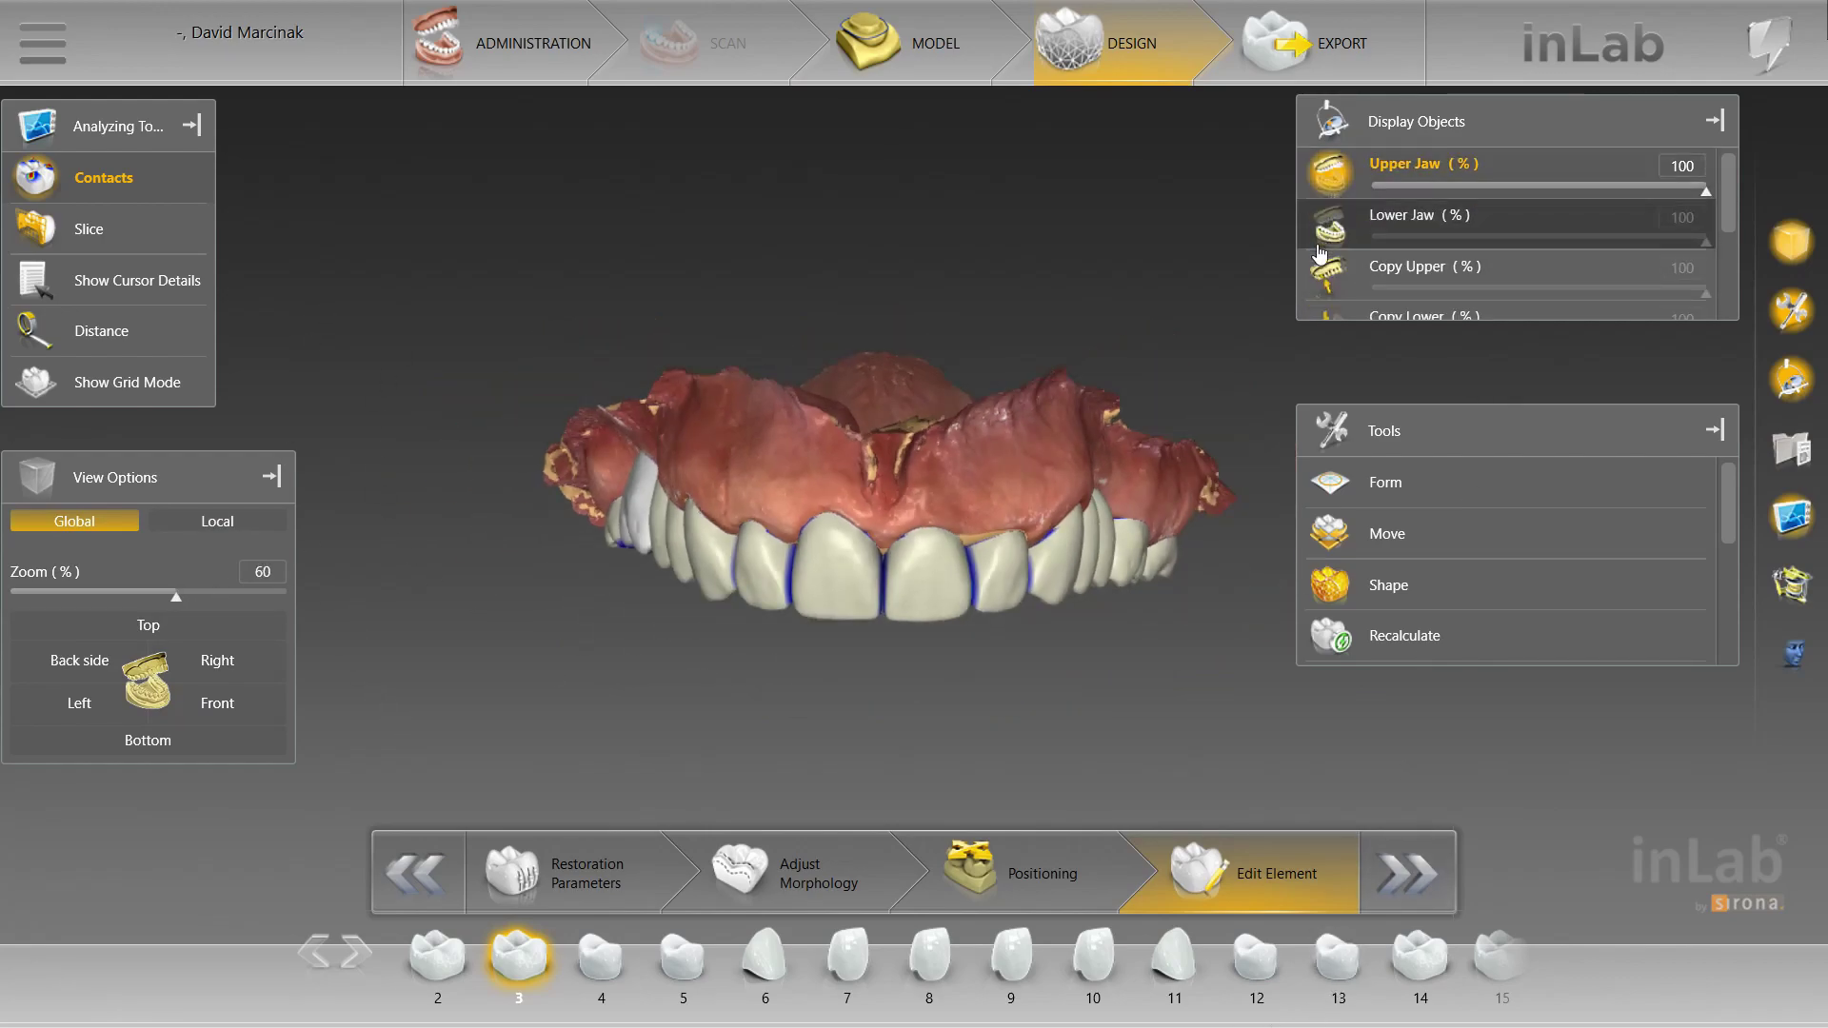
pyautogui.click(1329, 273)
pyautogui.scroll(2, 1238, 272)
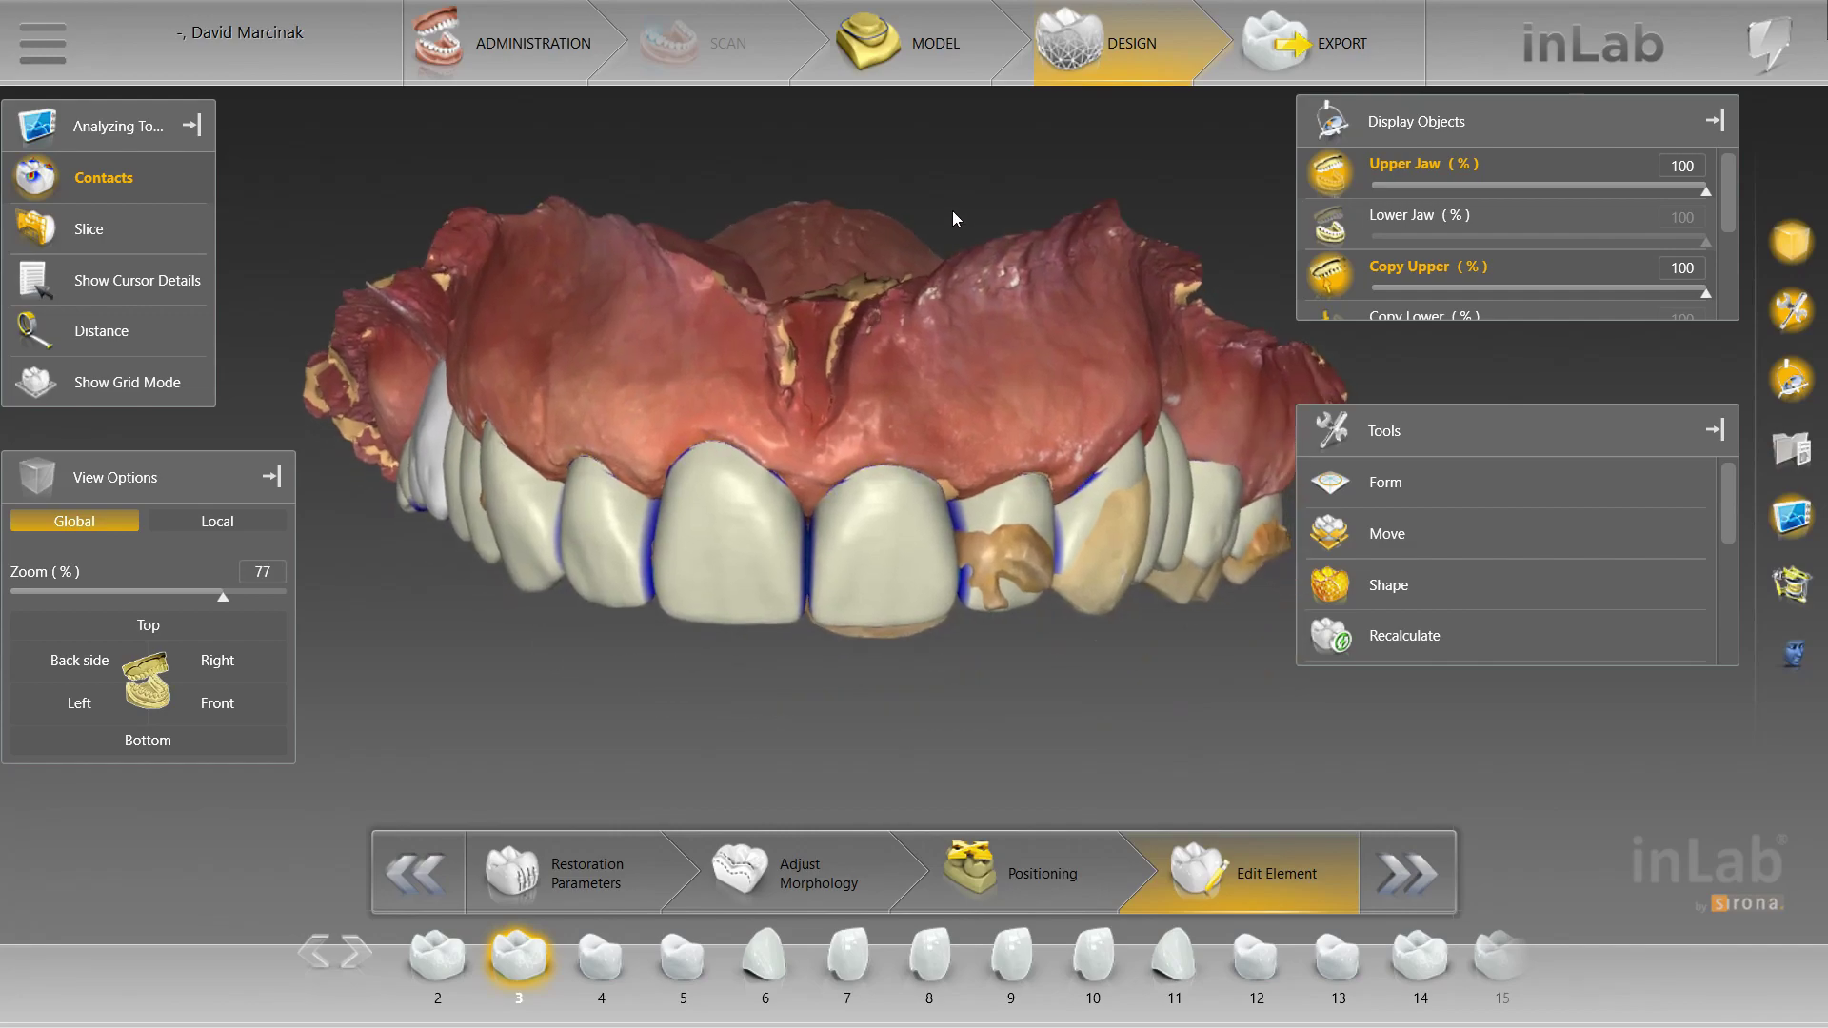
# Toggle the restorations' transparency on and off to compare the crowns with the original teeth from the front
pyautogui.moveTo(953, 213); pyautogui.dragTo(958, 201, button='right')
pyautogui.press('space')
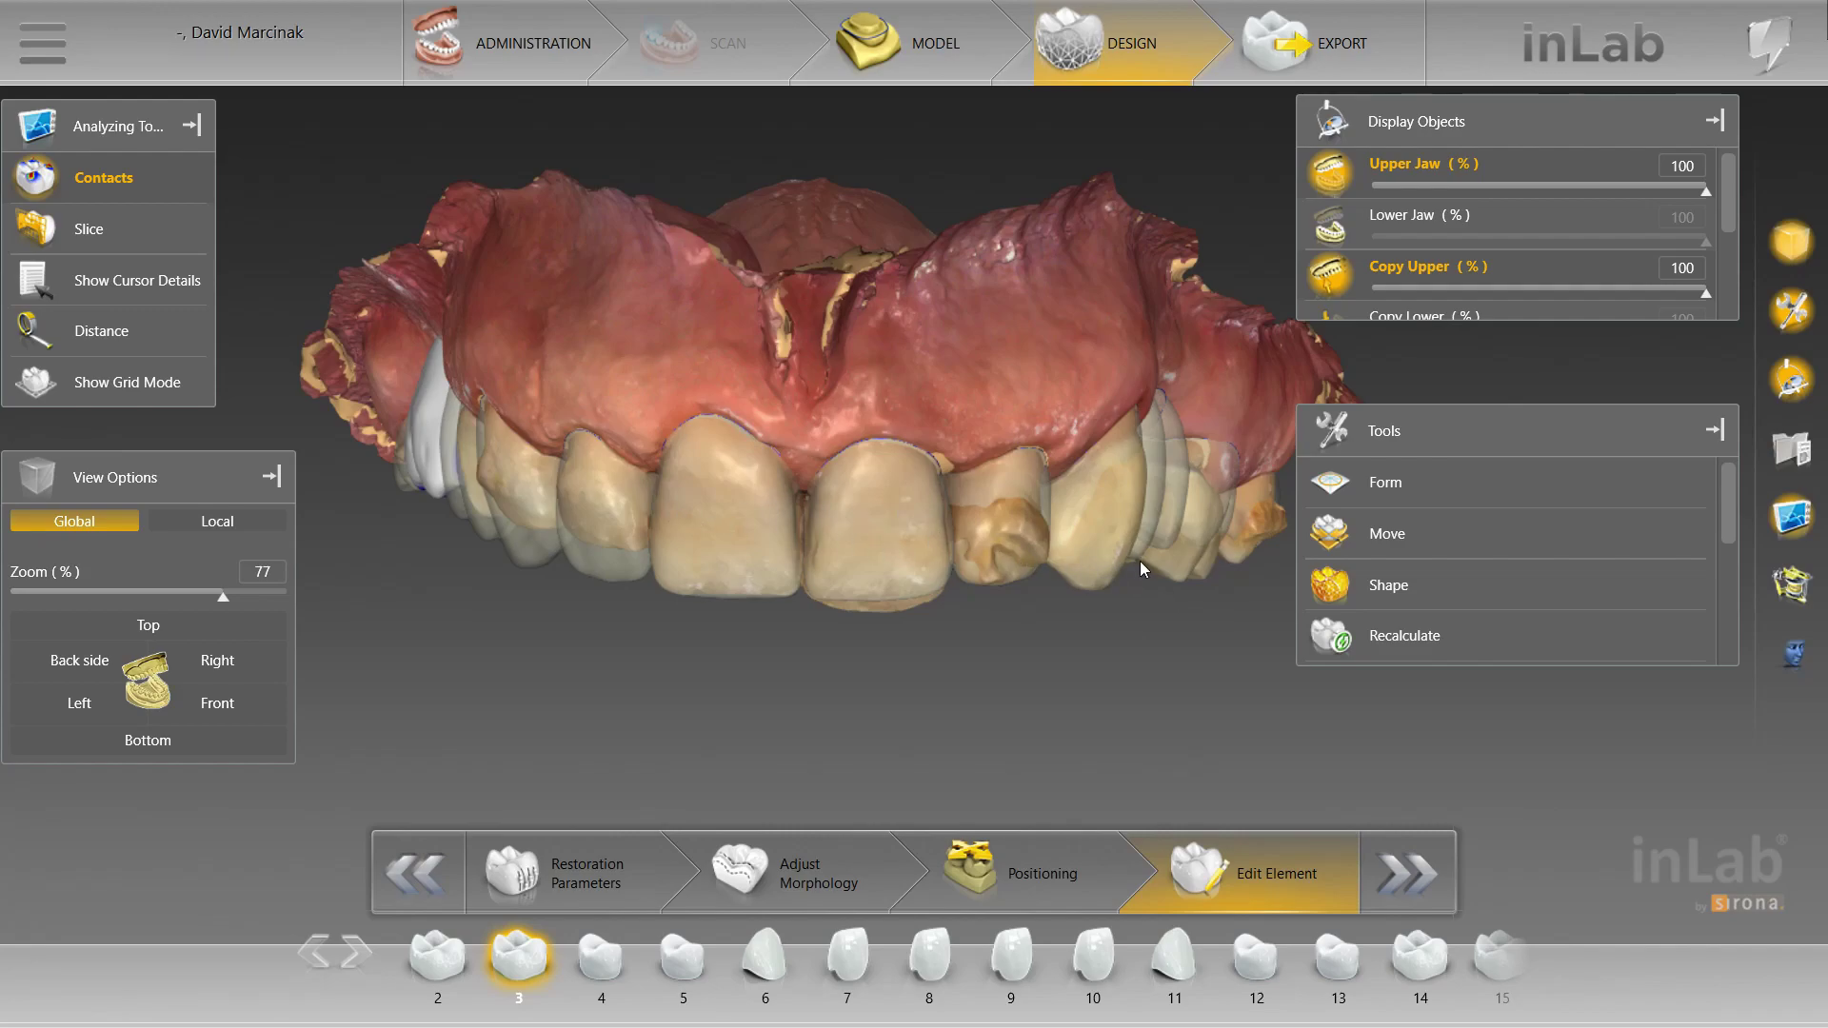
pyautogui.press('space')
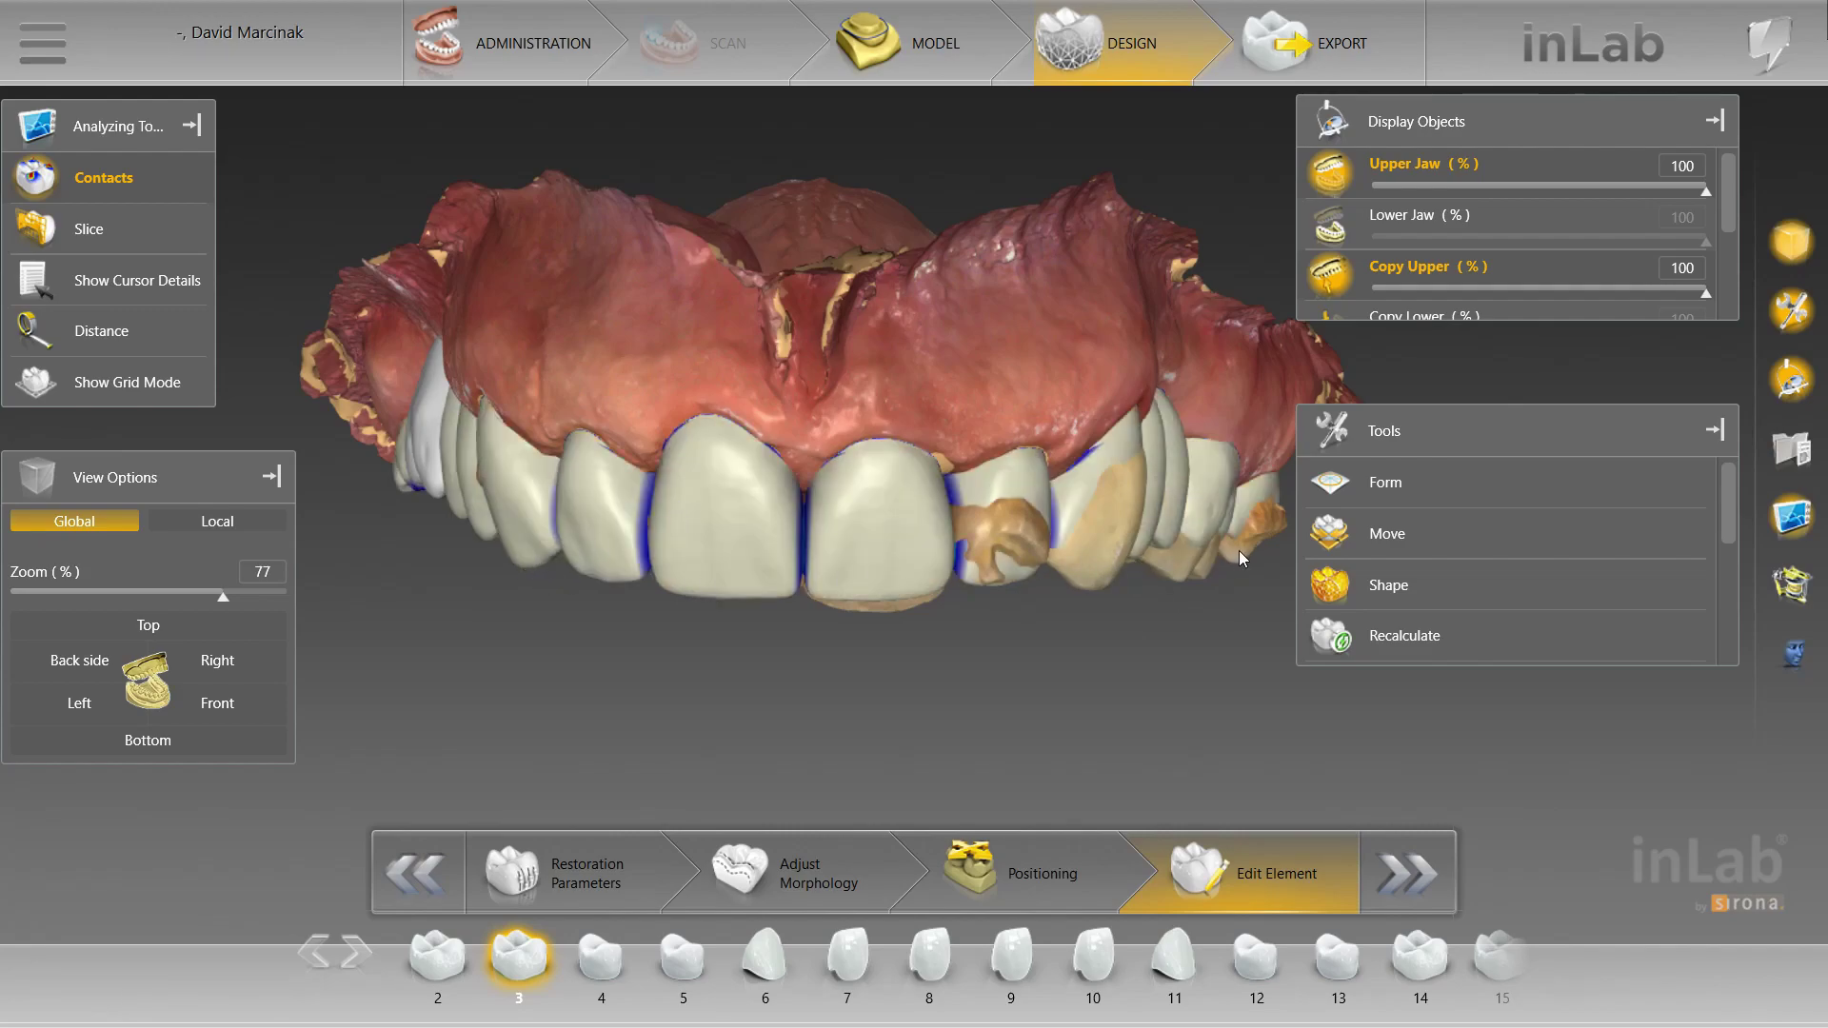
# Compare the crowns with the copy scan from the front and the patient's left side by toggling the restorations' transparency
pyautogui.press('space')
pyautogui.press('space')
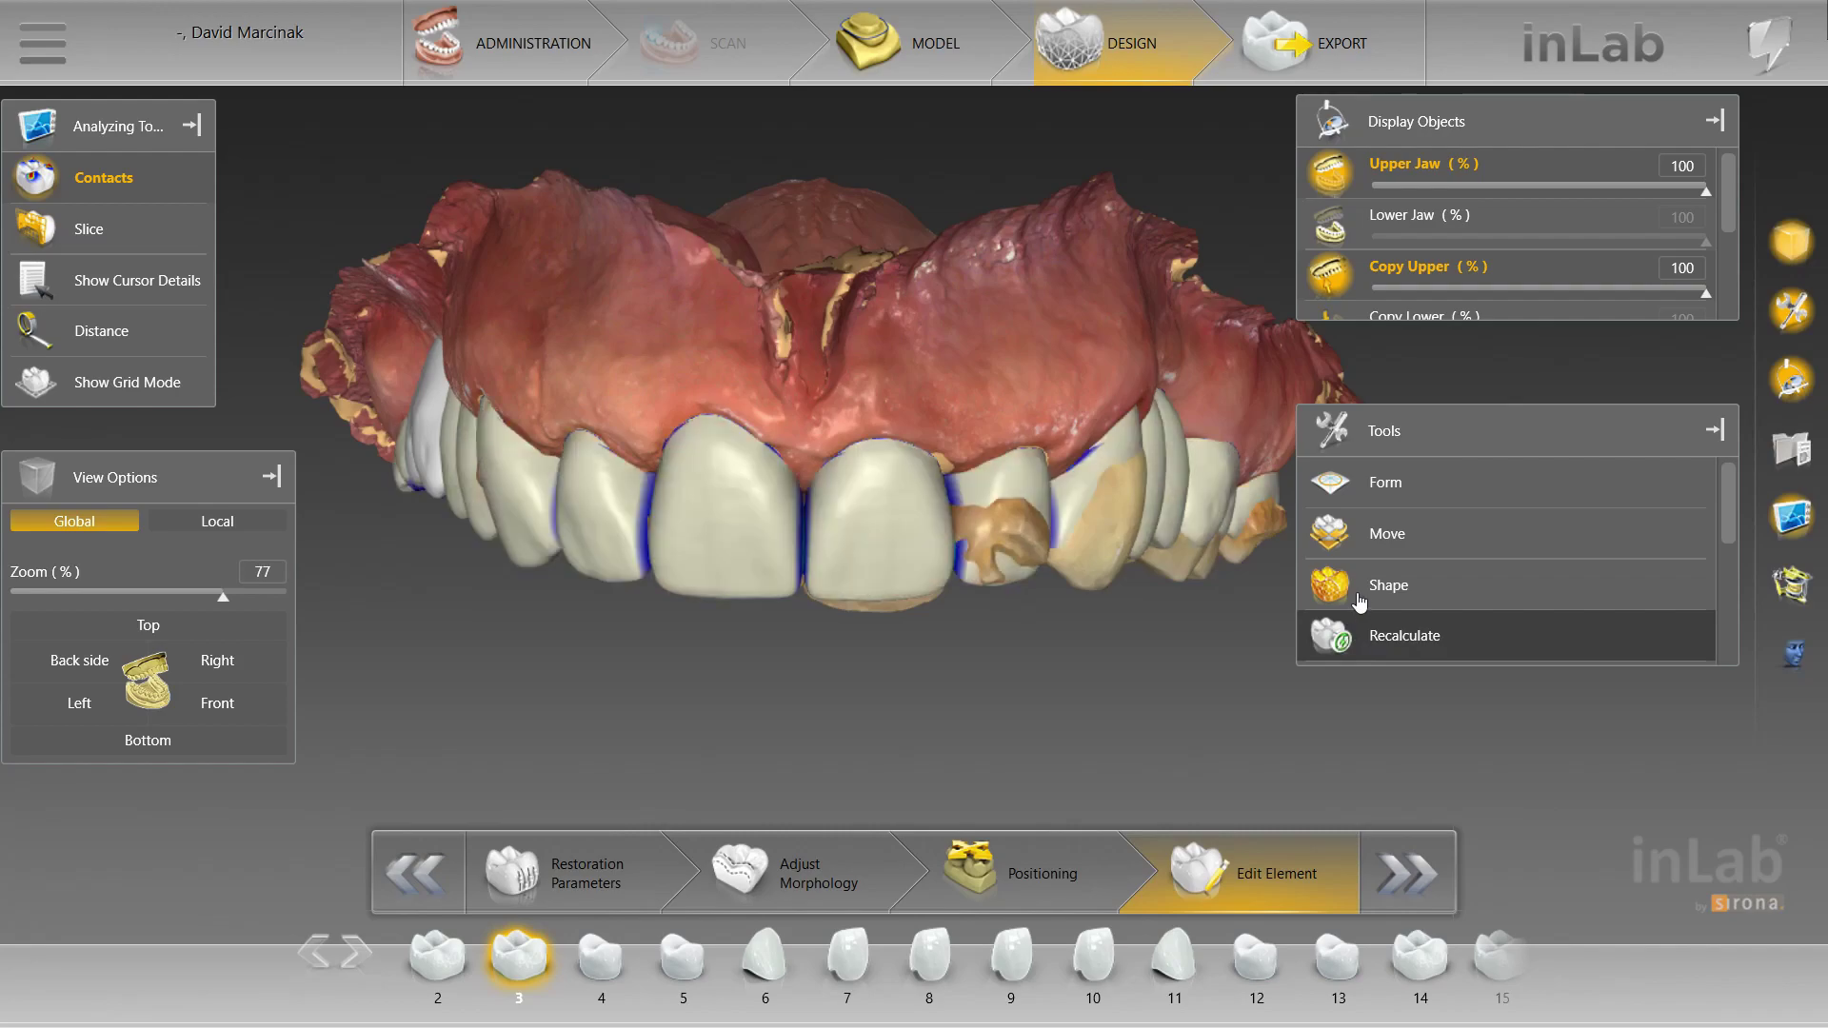
pyautogui.press('space')
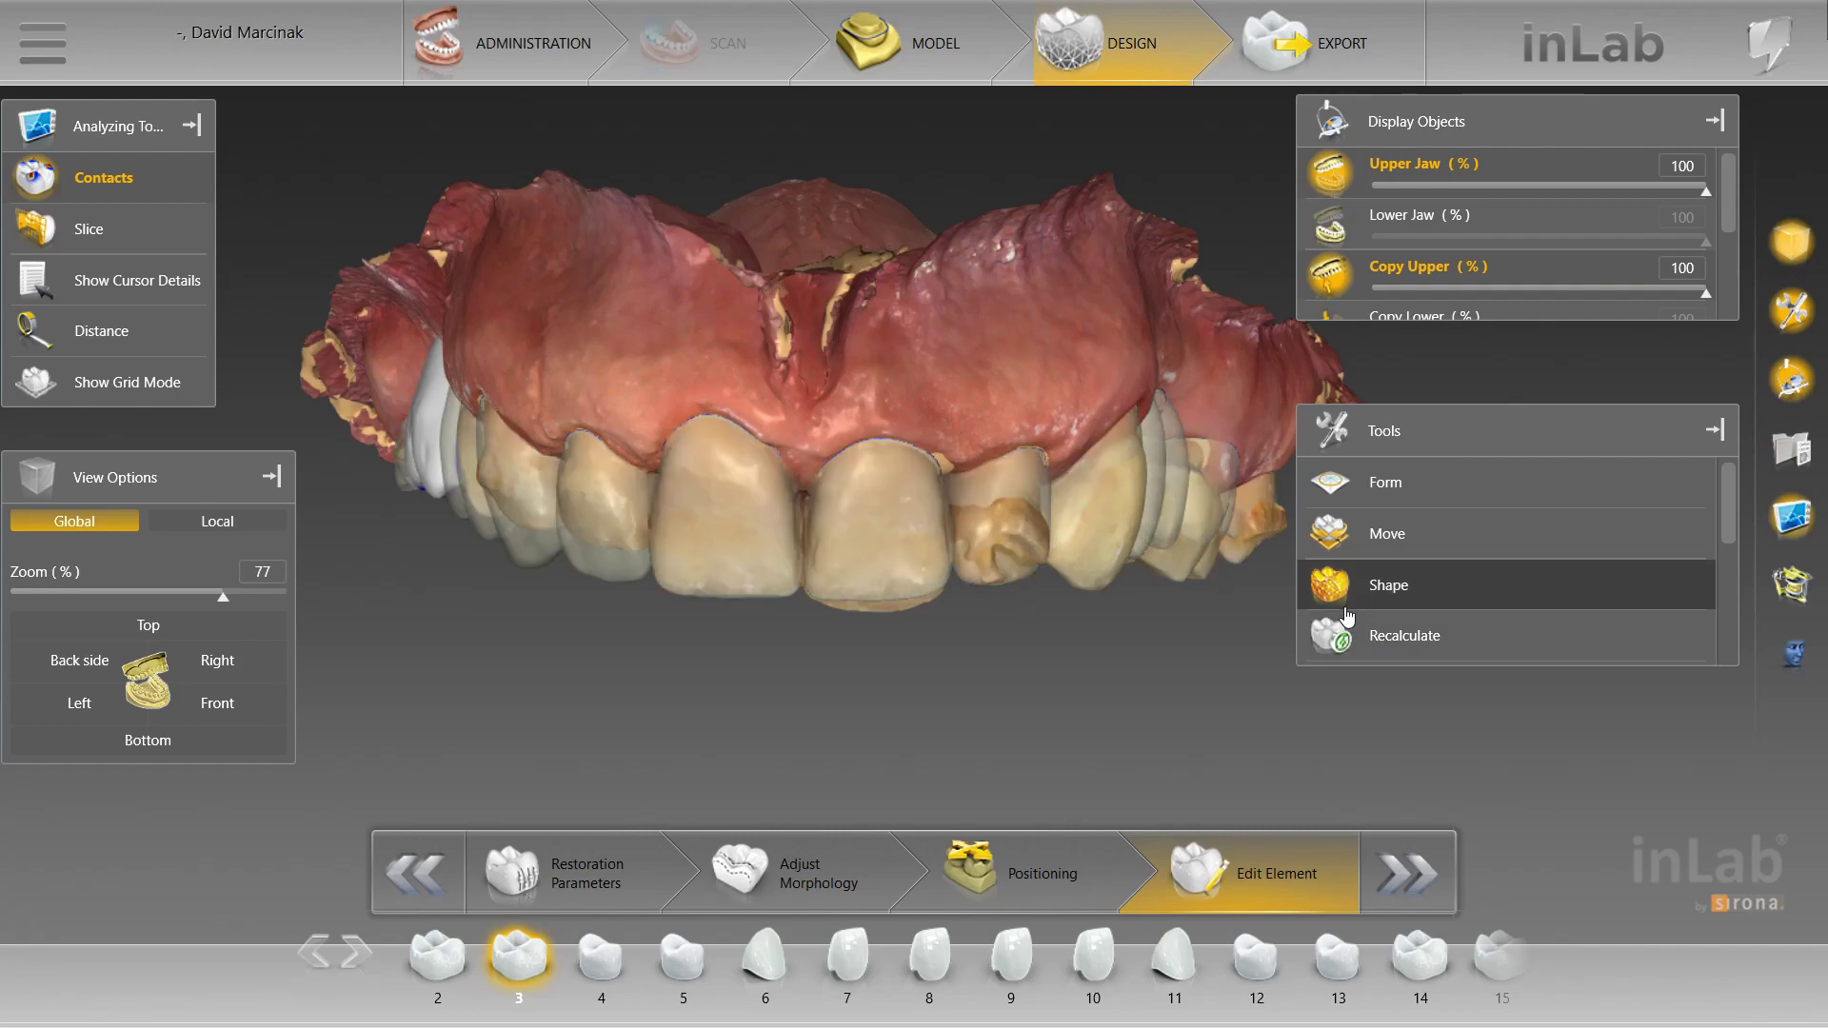
pyautogui.press('space')
pyautogui.scroll(-2, 1142, 594)
pyautogui.moveTo(1146, 593); pyautogui.dragTo(571, 653, button='middle')
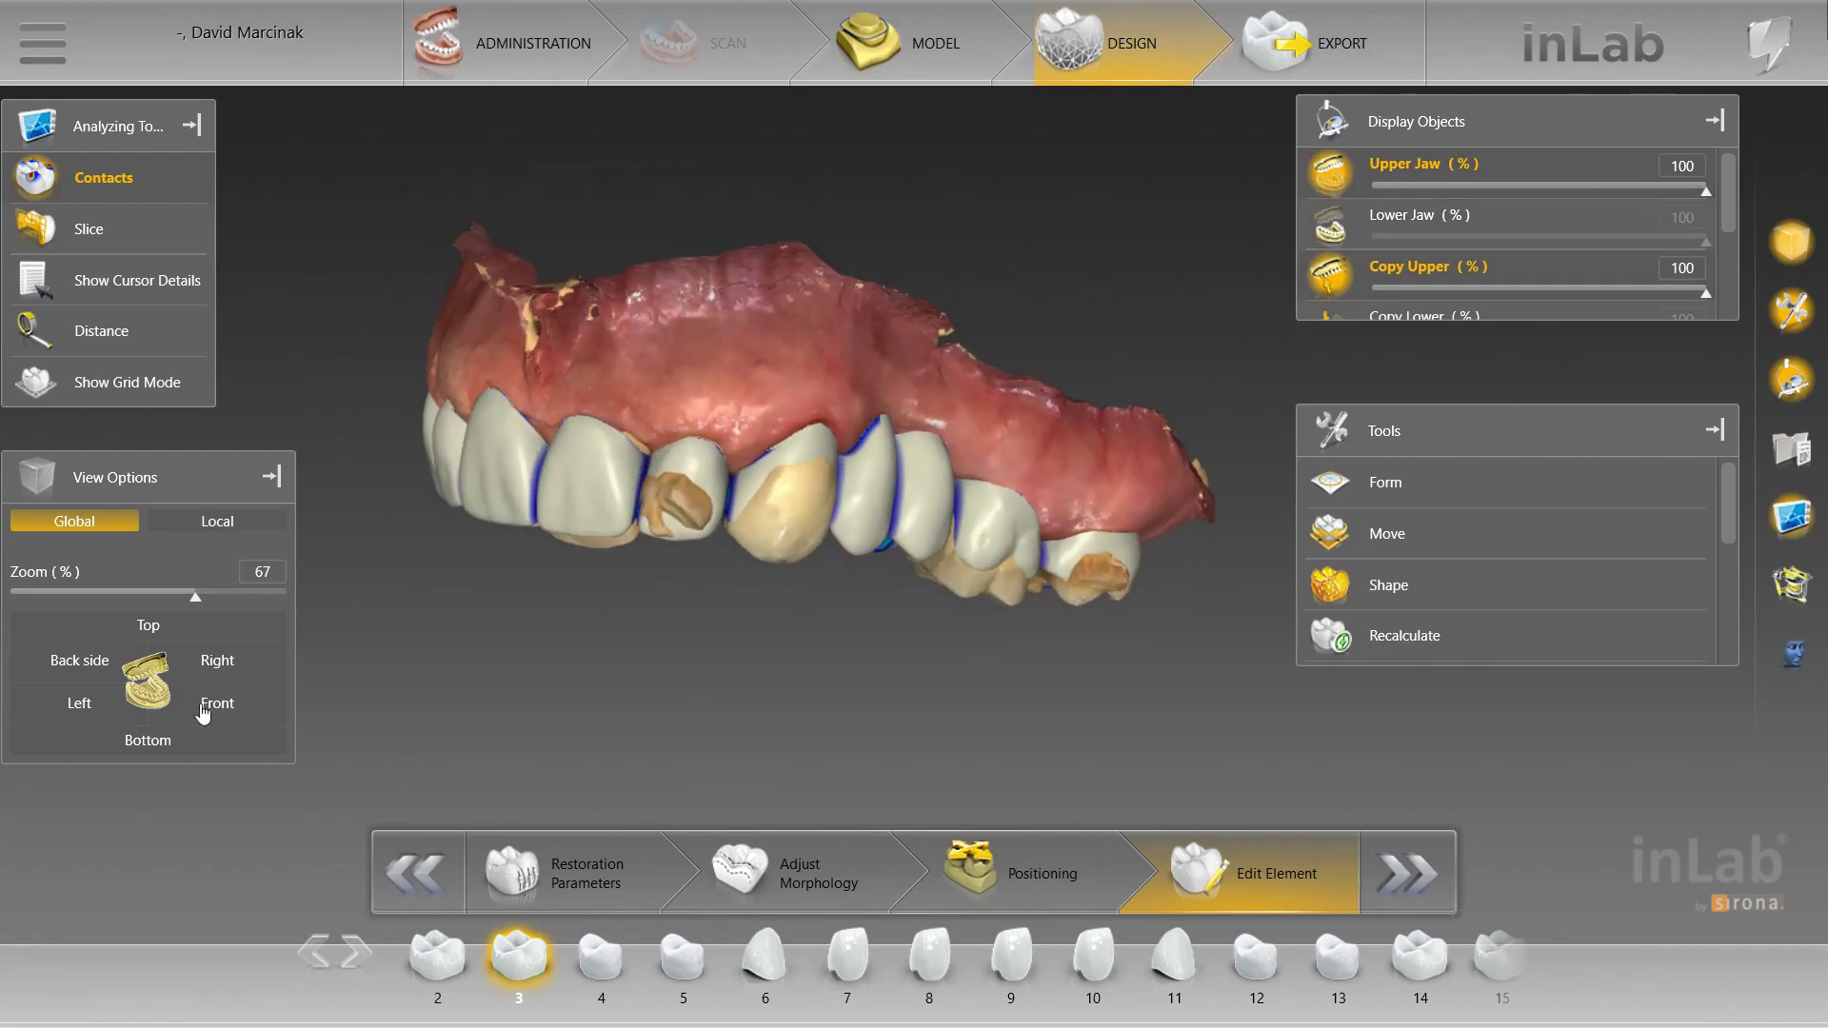
pyautogui.click(255, 701)
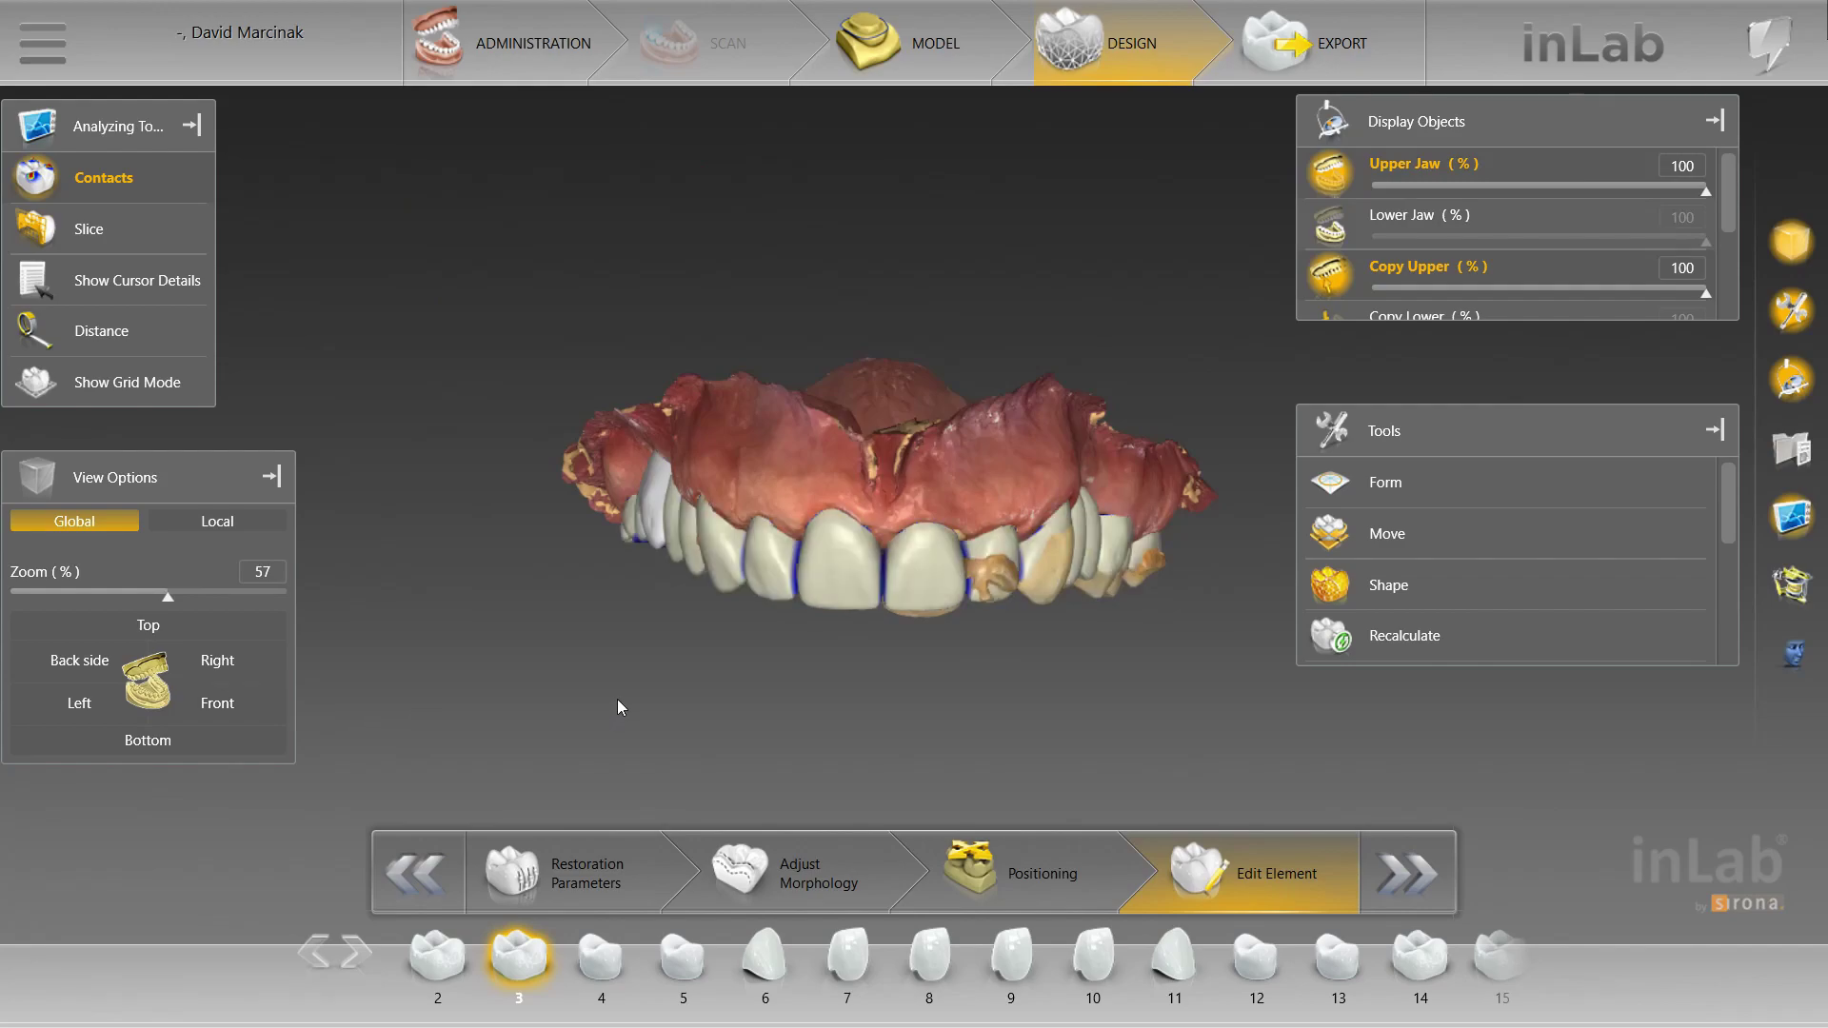
# Examine the right canine and lateral incisor crowns closely against the original teeth, and return to the front view
pyautogui.scroll(4, 619, 699)
pyautogui.moveTo(622, 699); pyautogui.dragTo(1013, 562, button='middle')
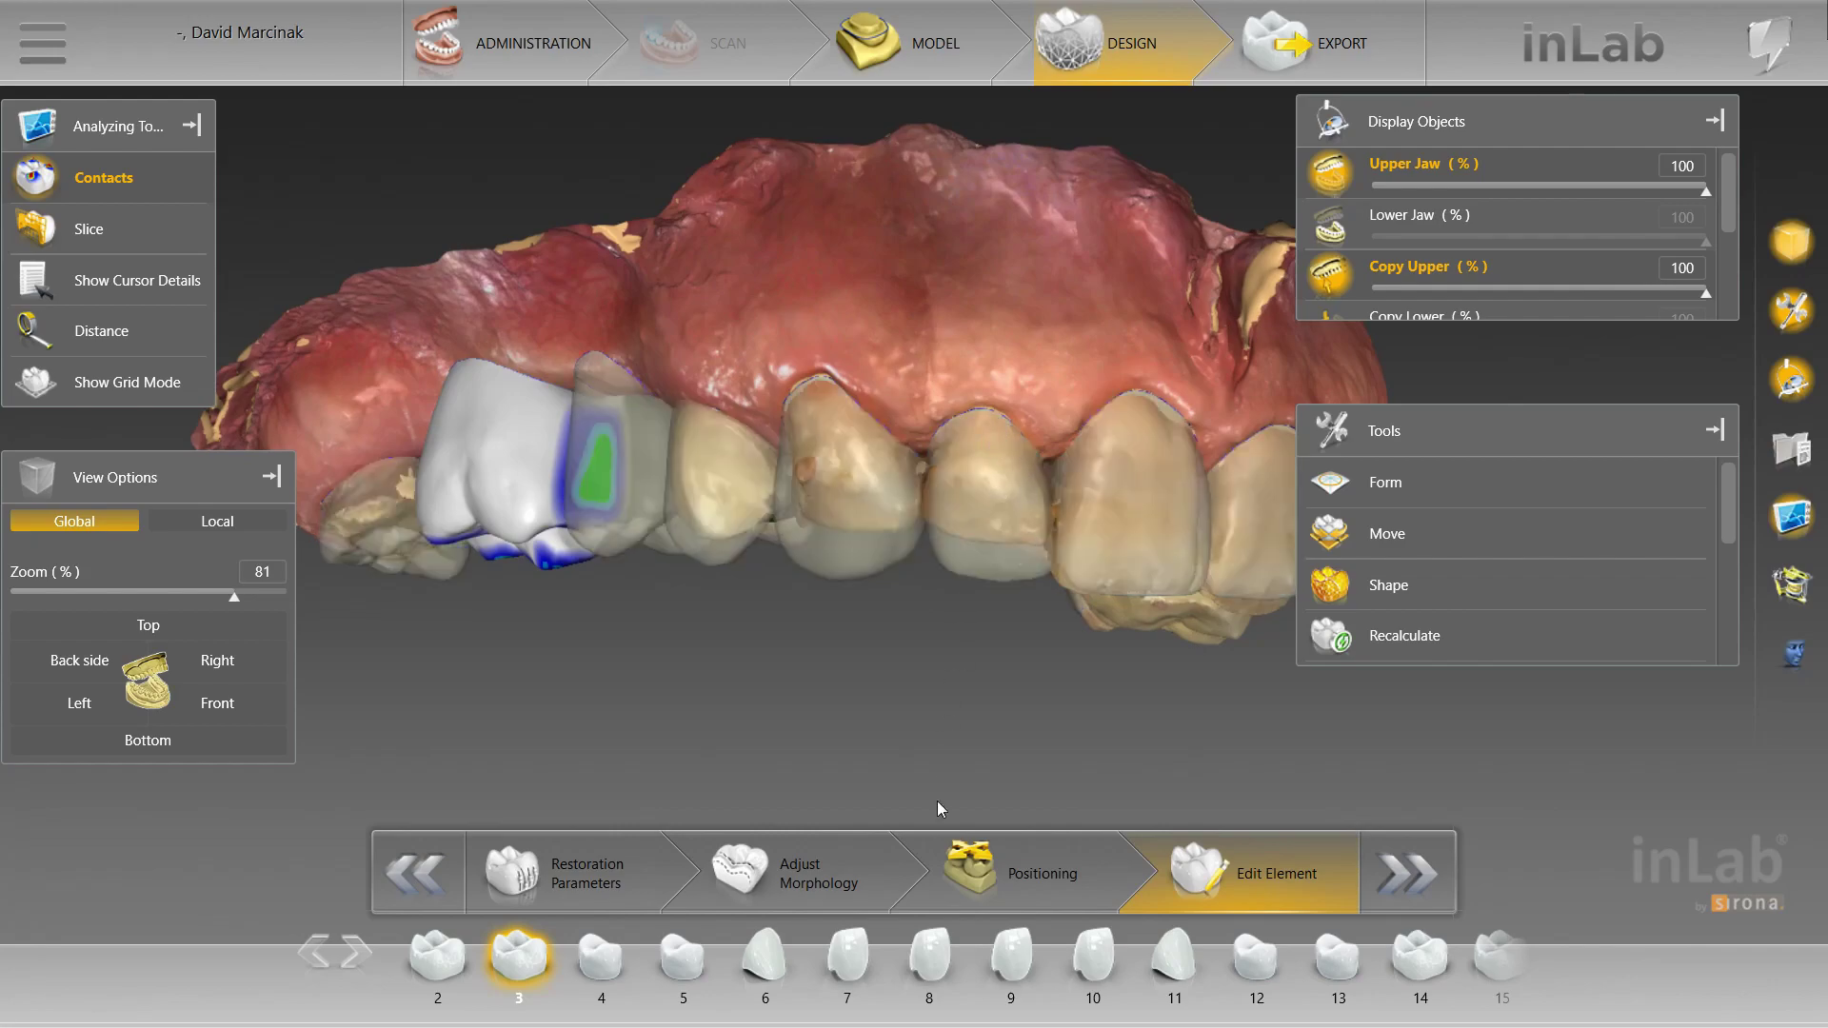
pyautogui.scroll(2, 1033, 453)
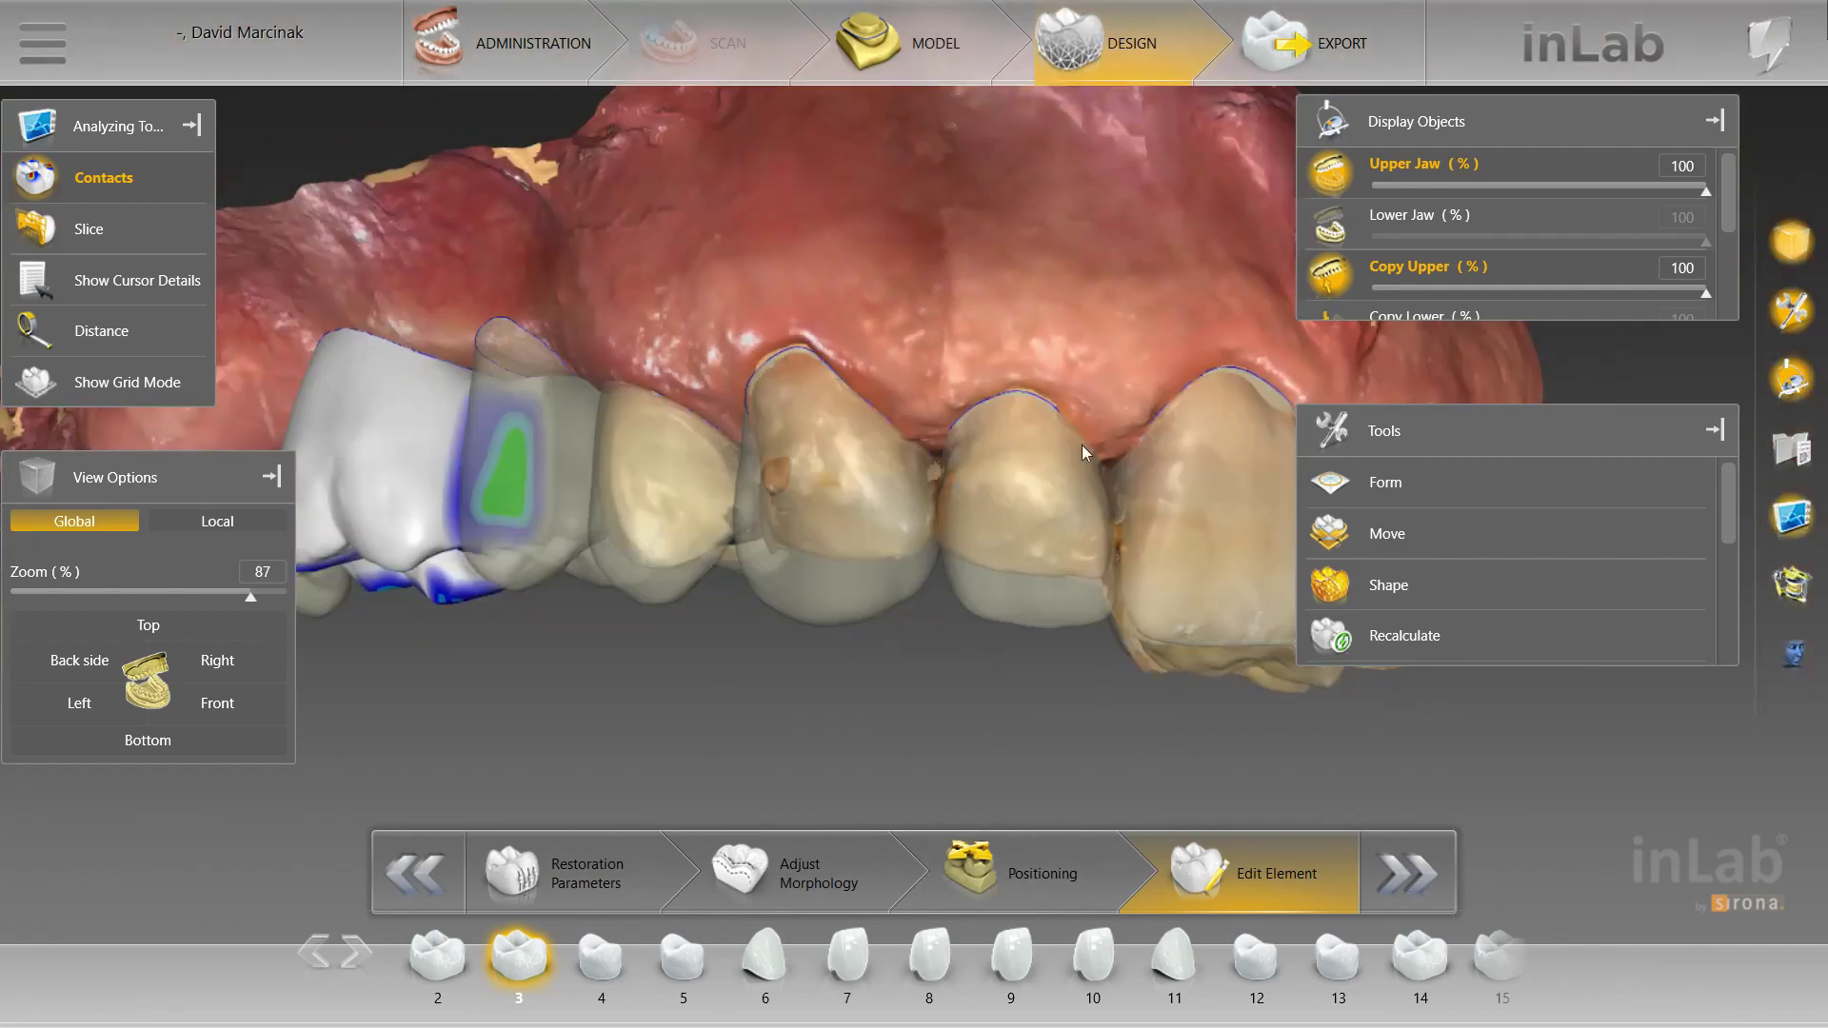
pyautogui.scroll(2, 1129, 459)
pyautogui.moveTo(1112, 283); pyautogui.dragTo(998, 320, button='right')
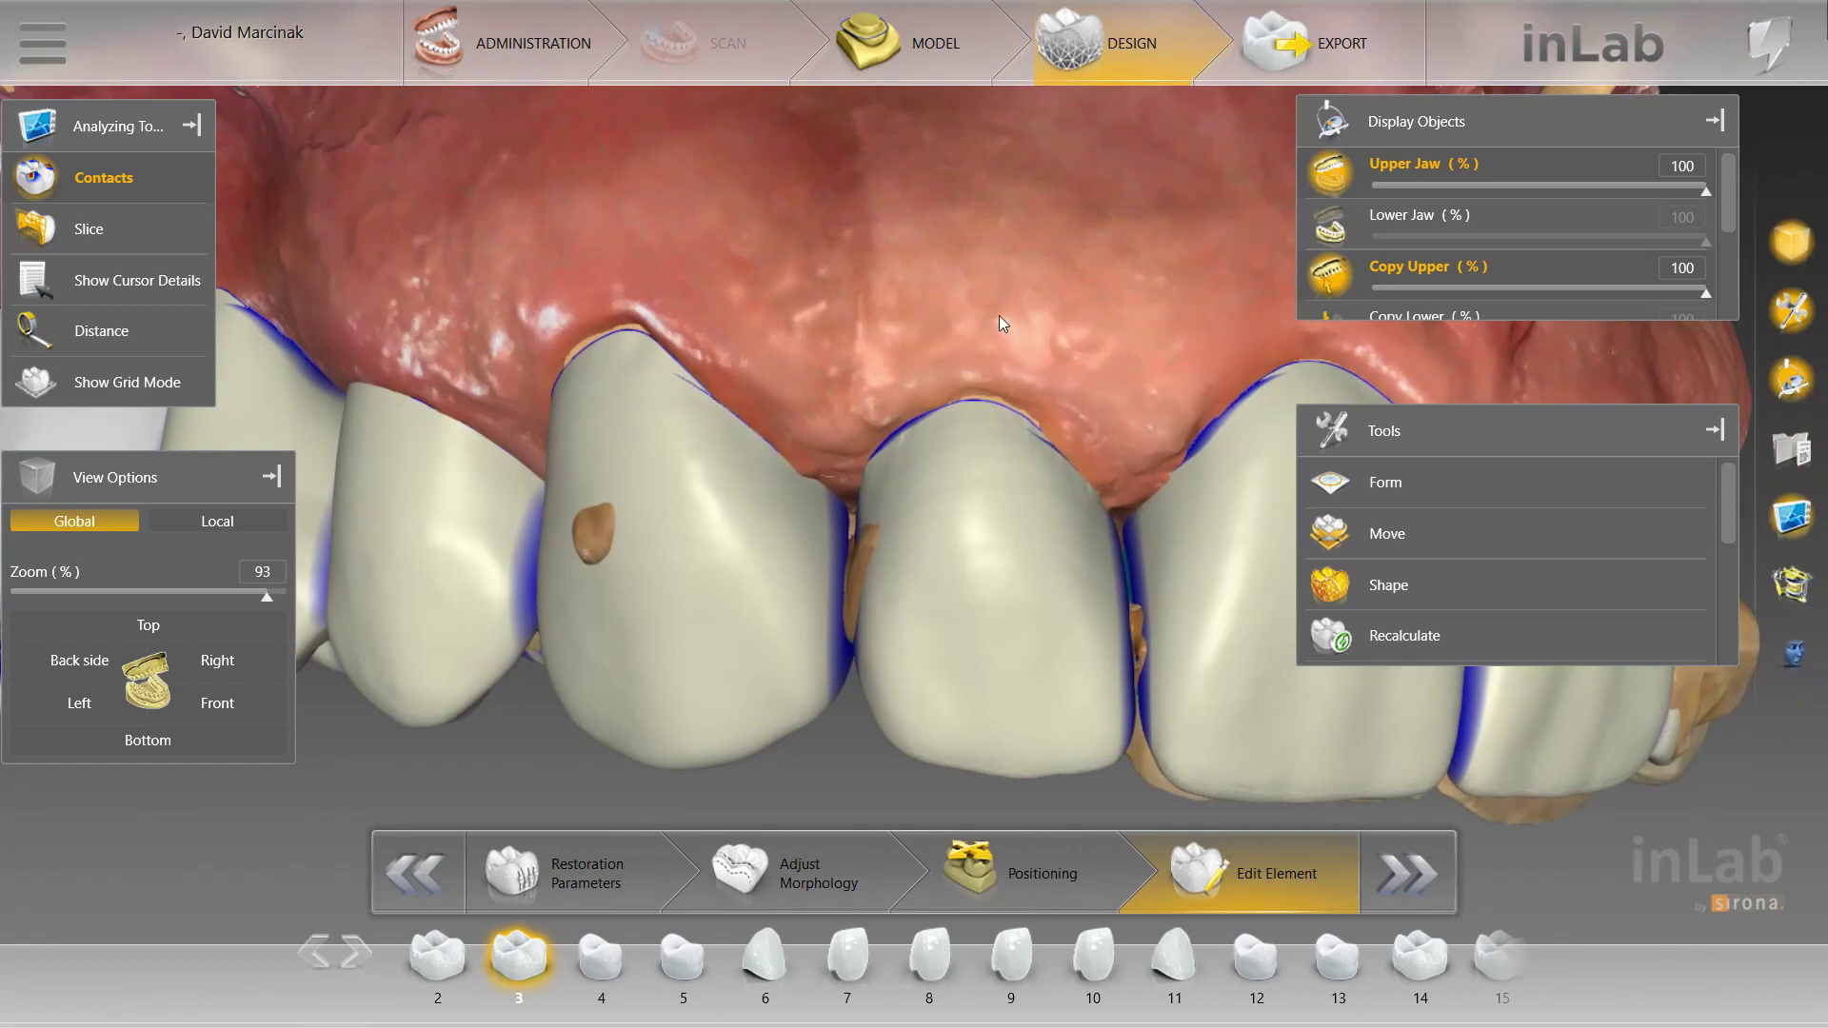
pyautogui.scroll(1, 1112, 397)
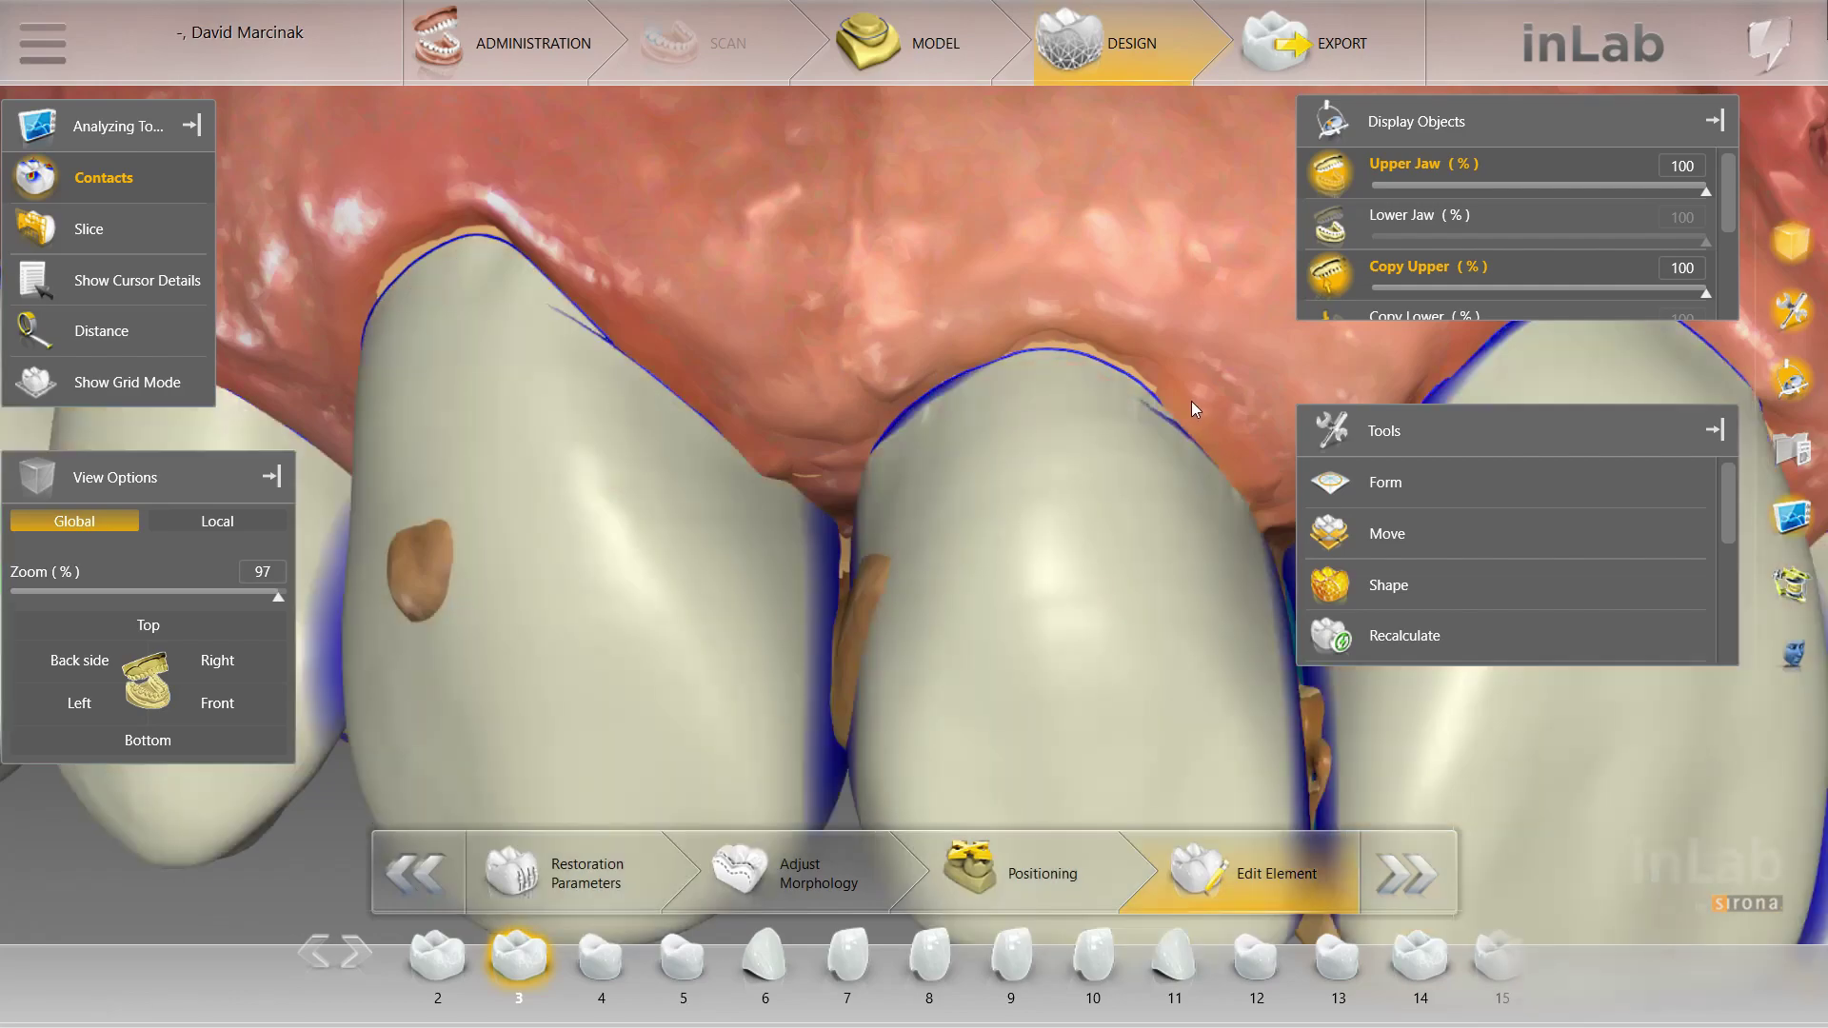
pyautogui.press('ctrl')
pyautogui.click(243, 703)
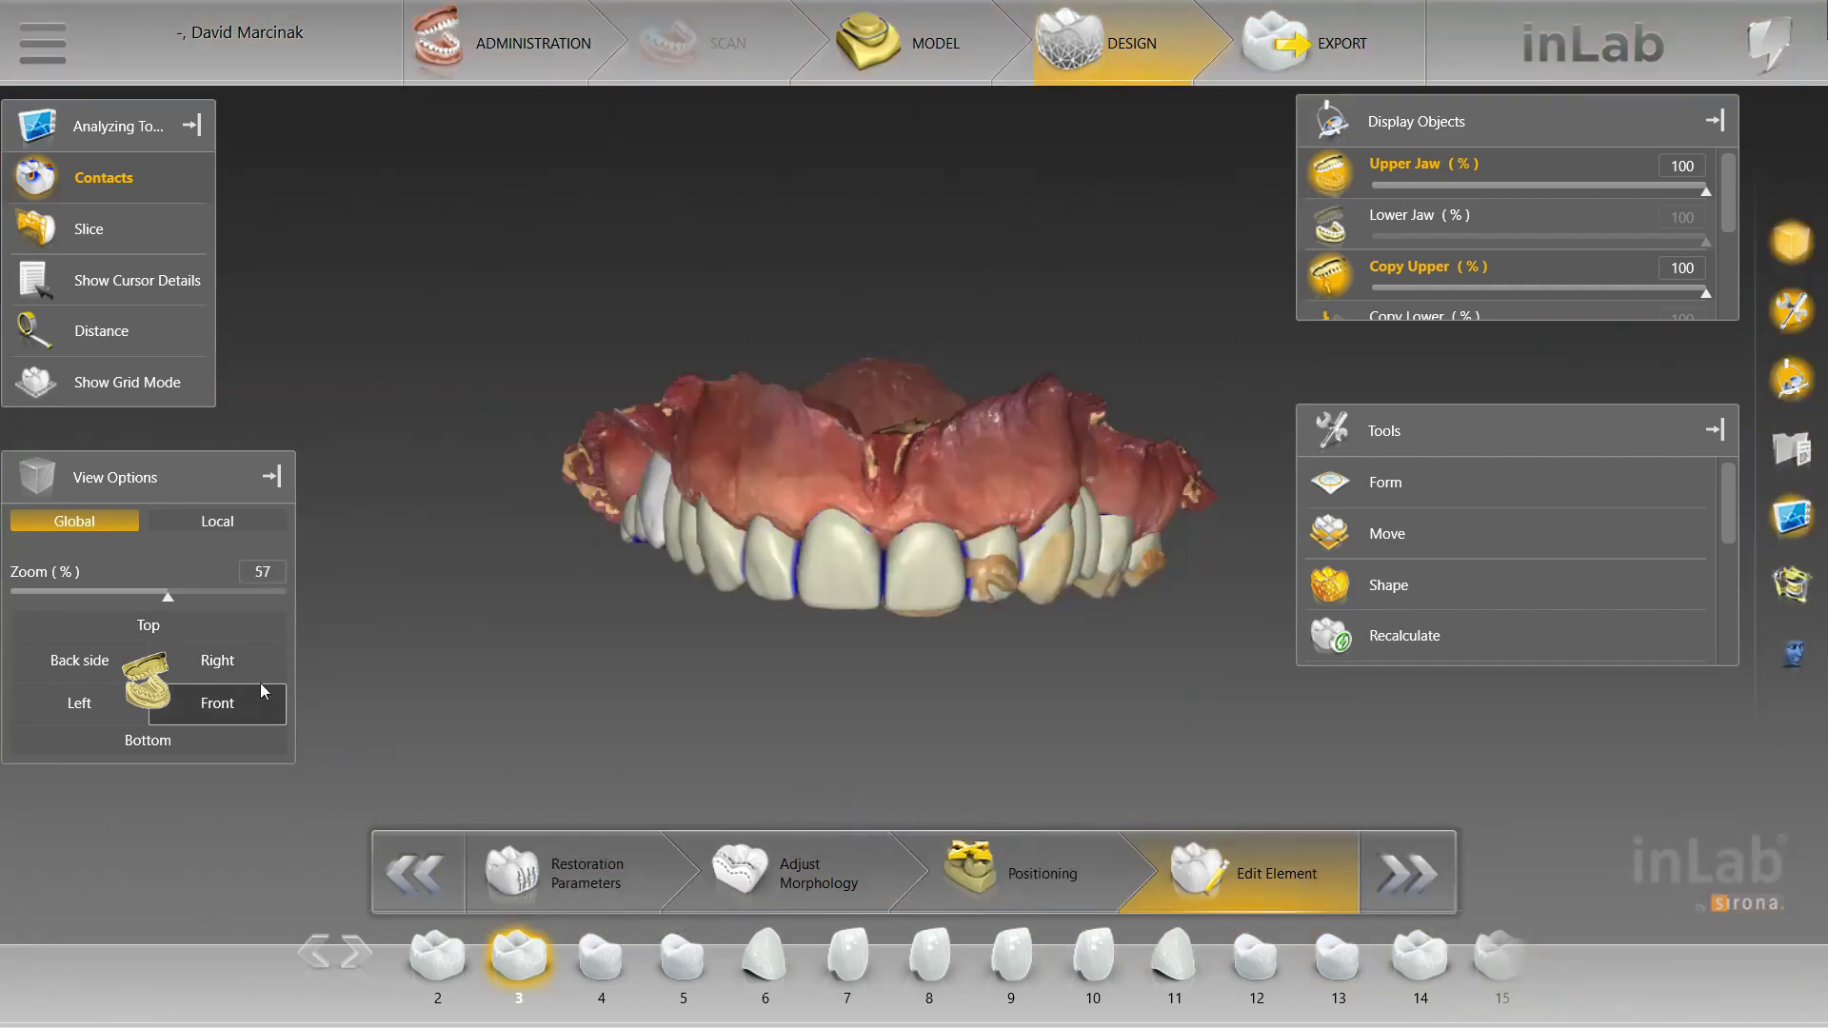
# Switch the upper crowns repeatedly between solid and transparent over the Copy Upper scan in the front view
pyautogui.press('ctrl')
pyautogui.press('ctrl')
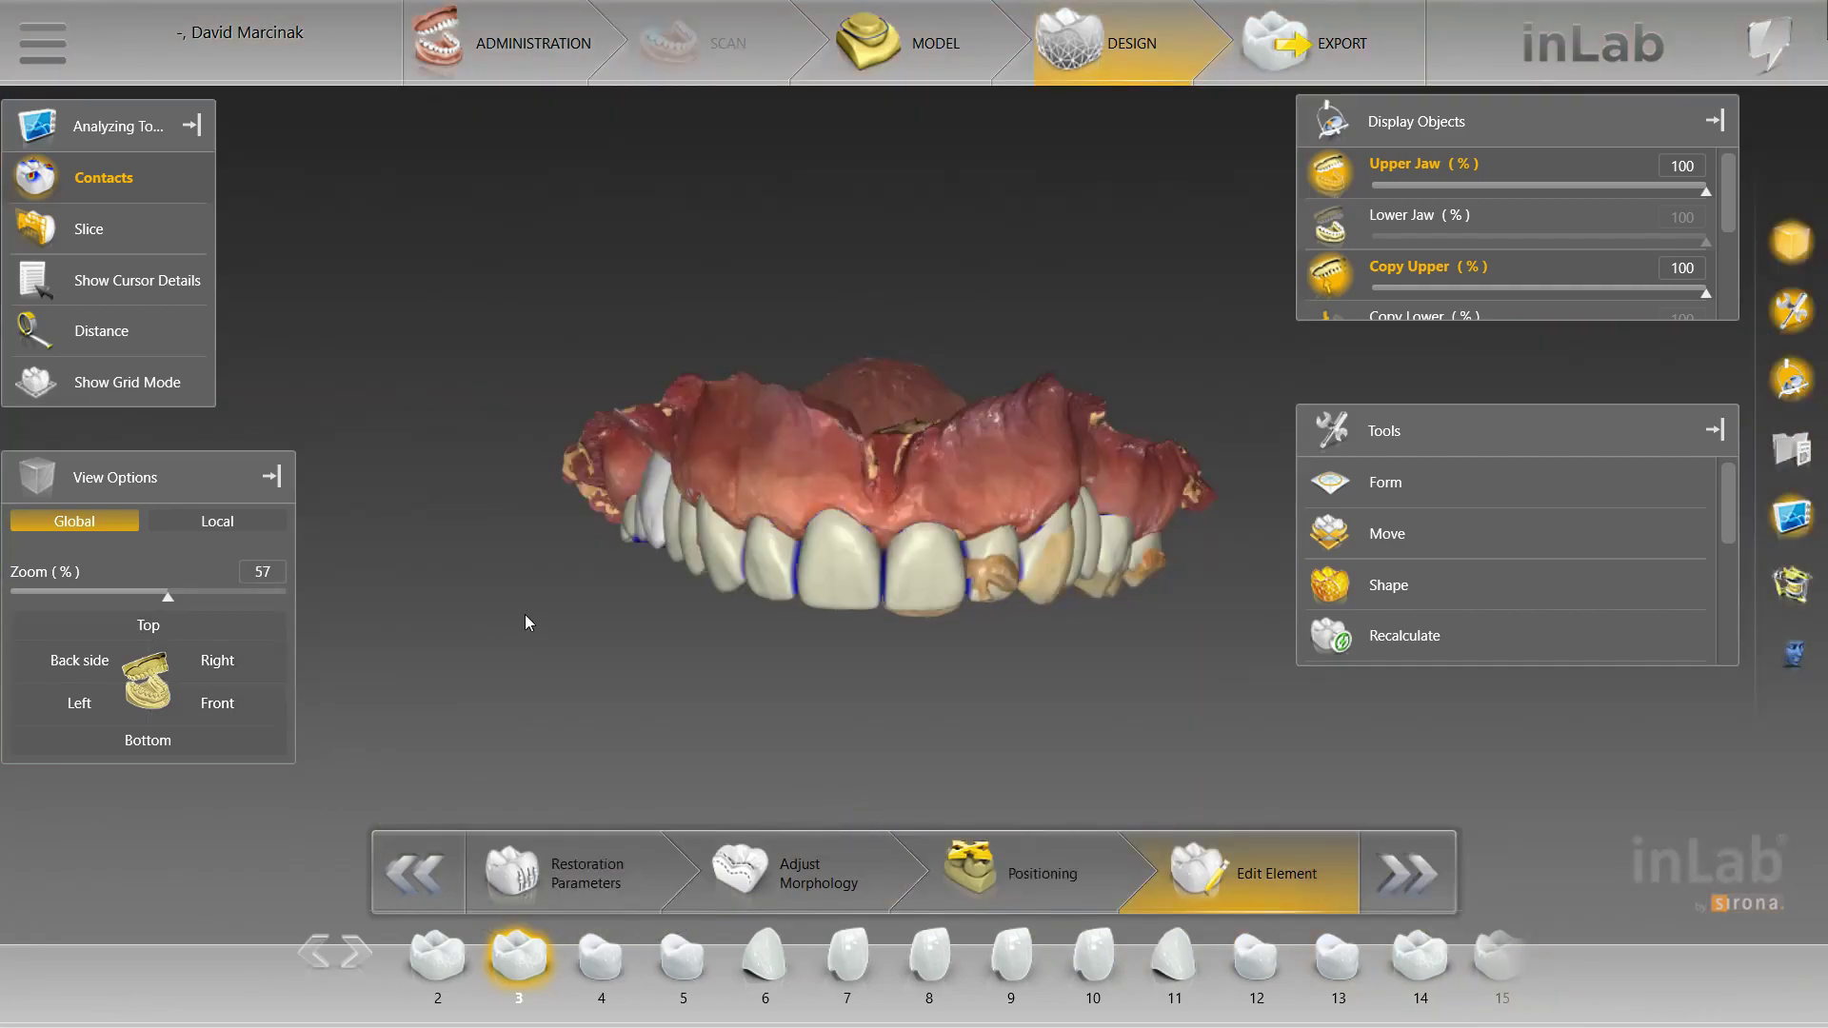
pyautogui.press('ctrl')
pyautogui.press('ctrl')
pyautogui.press('ctrl')
pyautogui.press('ctrl')
pyautogui.press('ctrl')
pyautogui.press('ctrl')
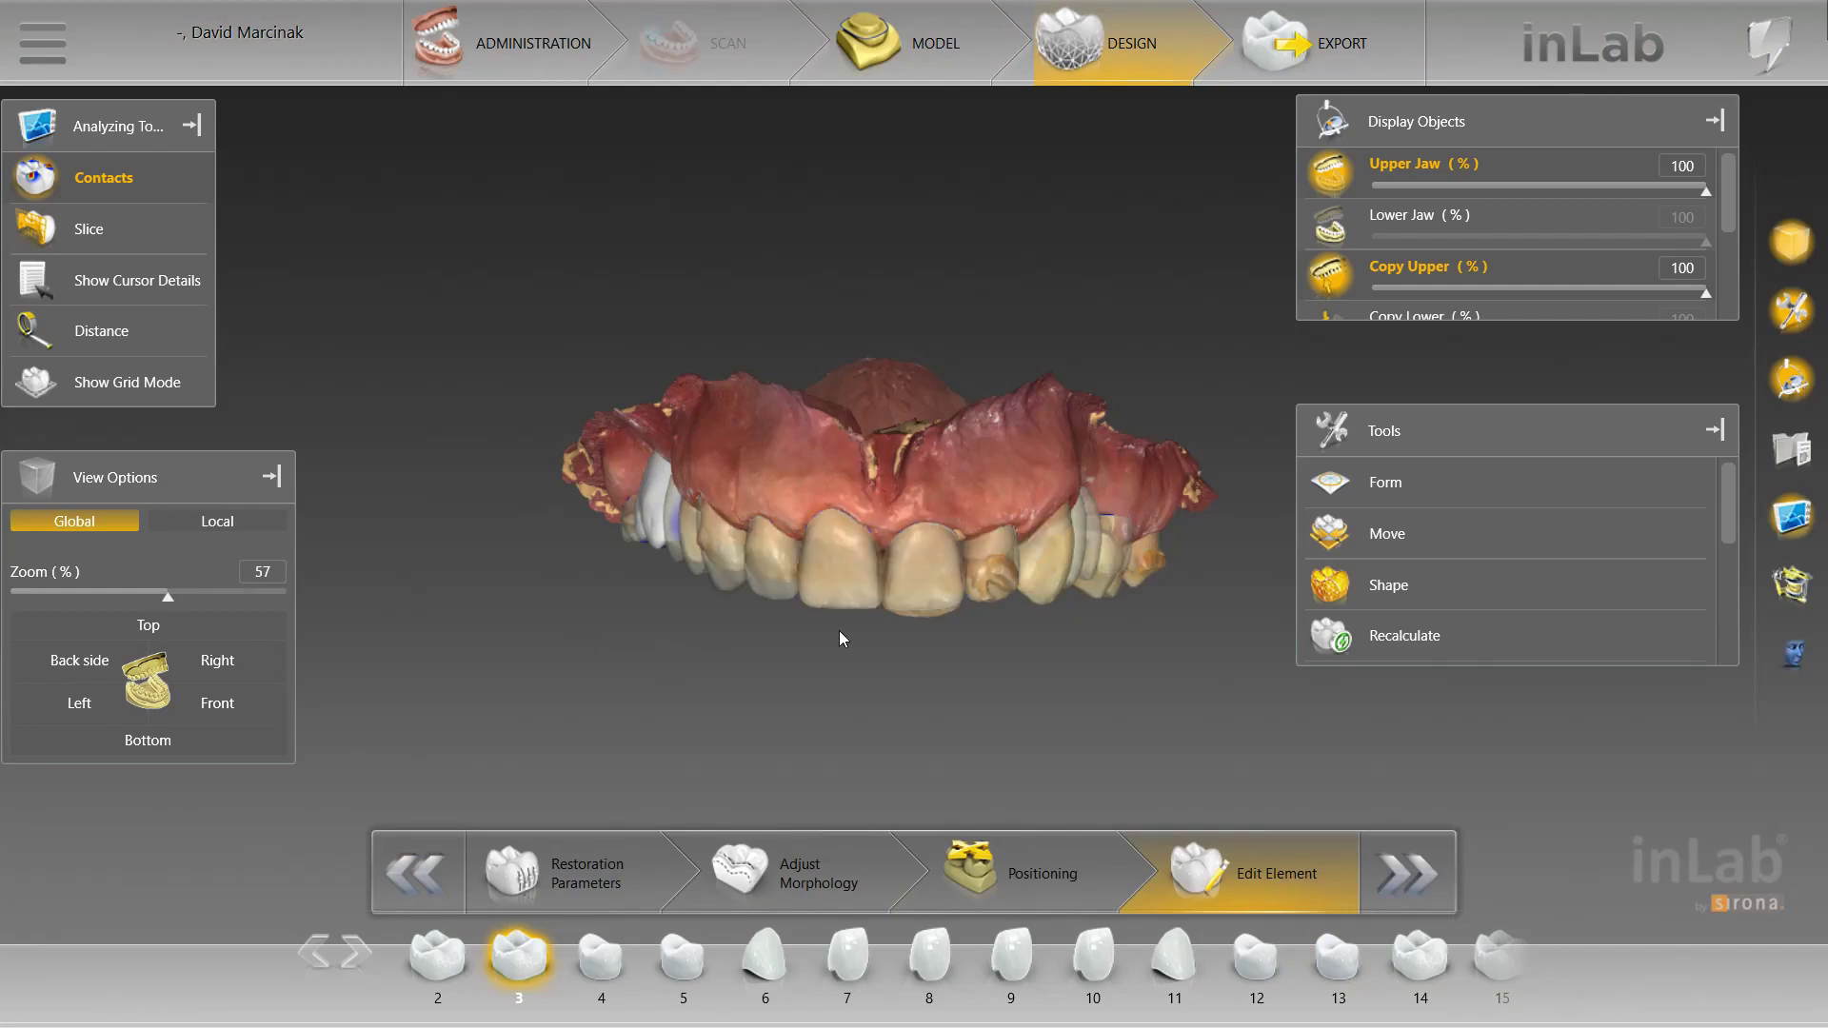
# Turn off the contact display, hide the Copy Upper scan and show the upper and lower jaws together with their crowns
pyautogui.click(102, 179)
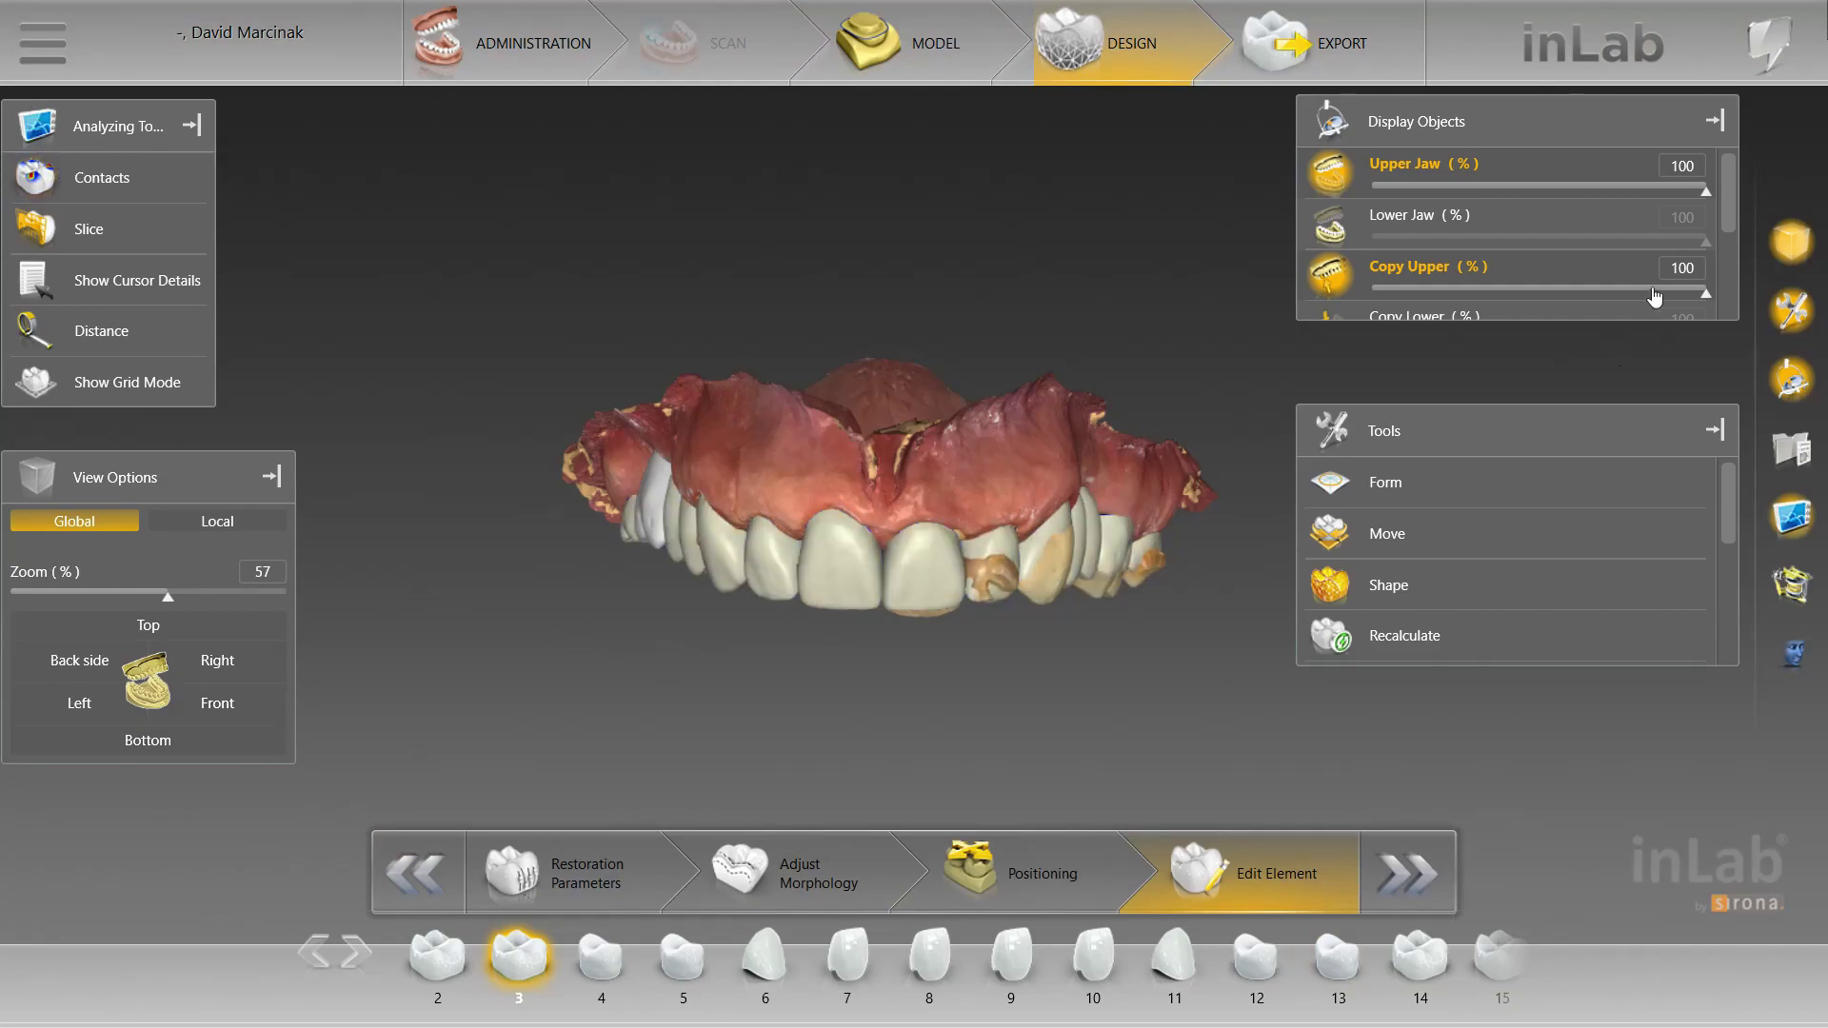
pyautogui.click(1329, 174)
pyautogui.click(1325, 291)
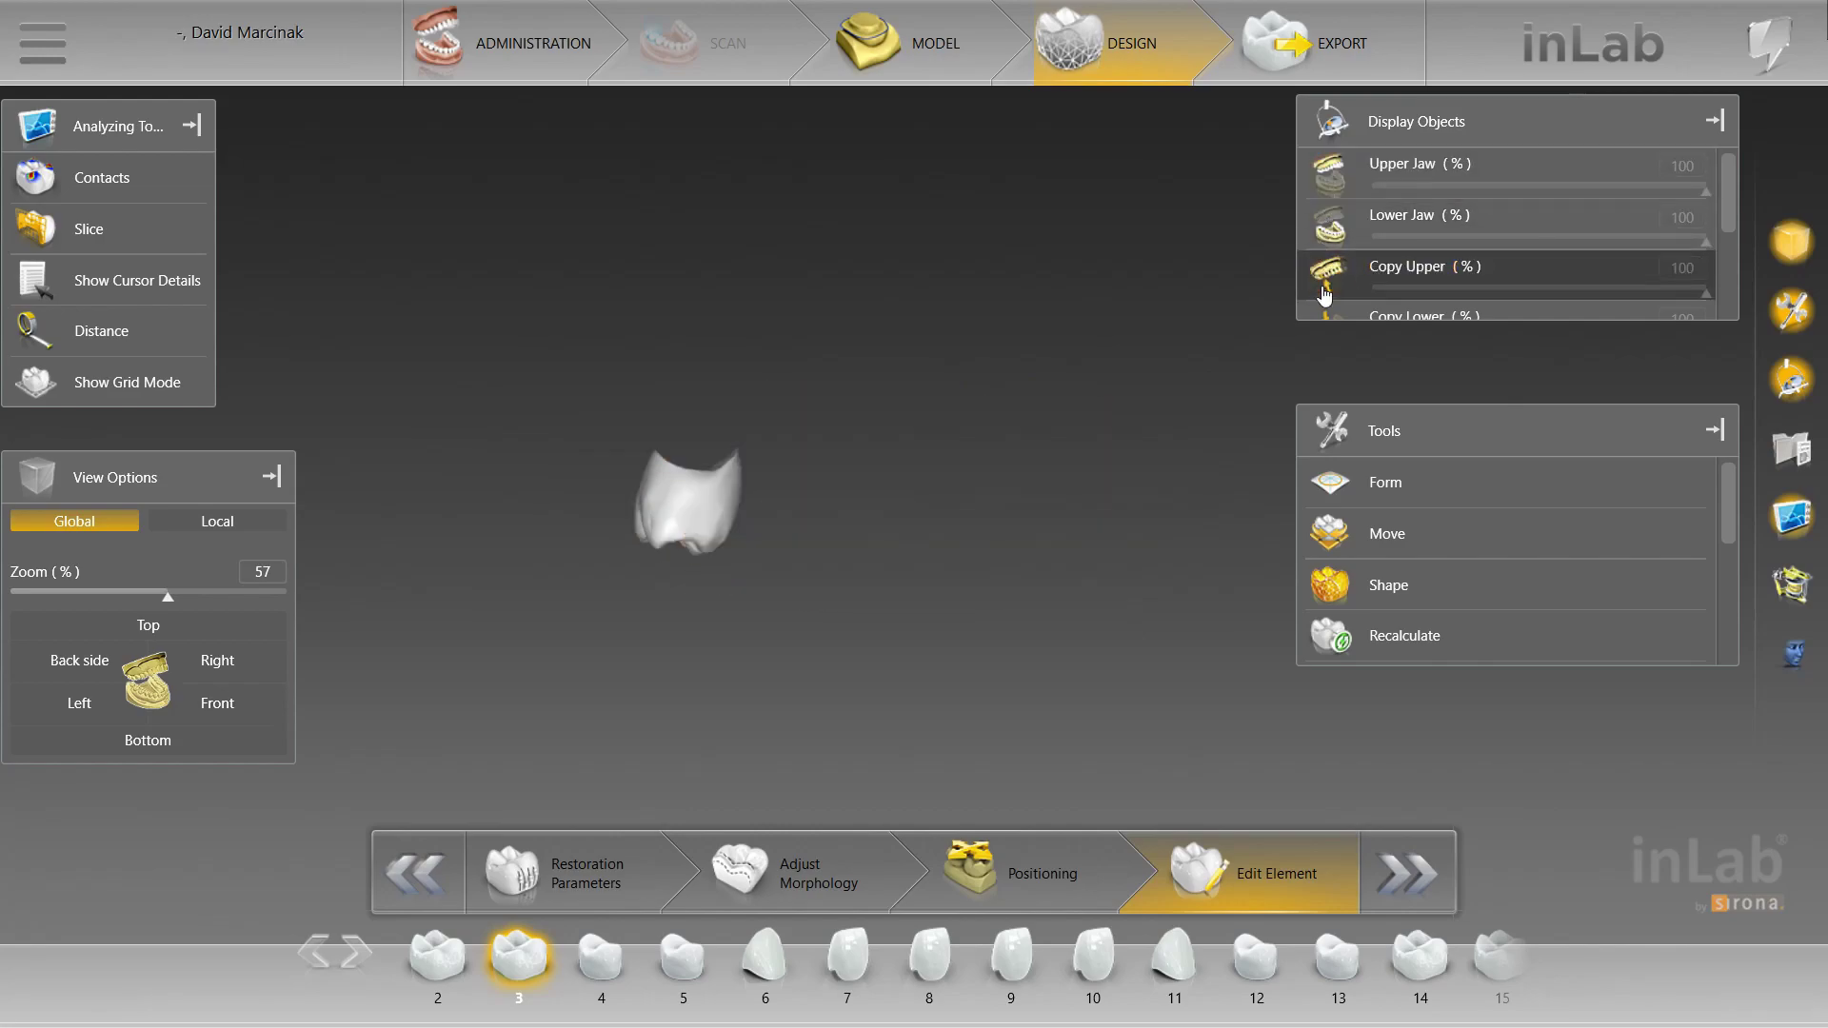
pyautogui.click(1331, 229)
pyautogui.click(1336, 186)
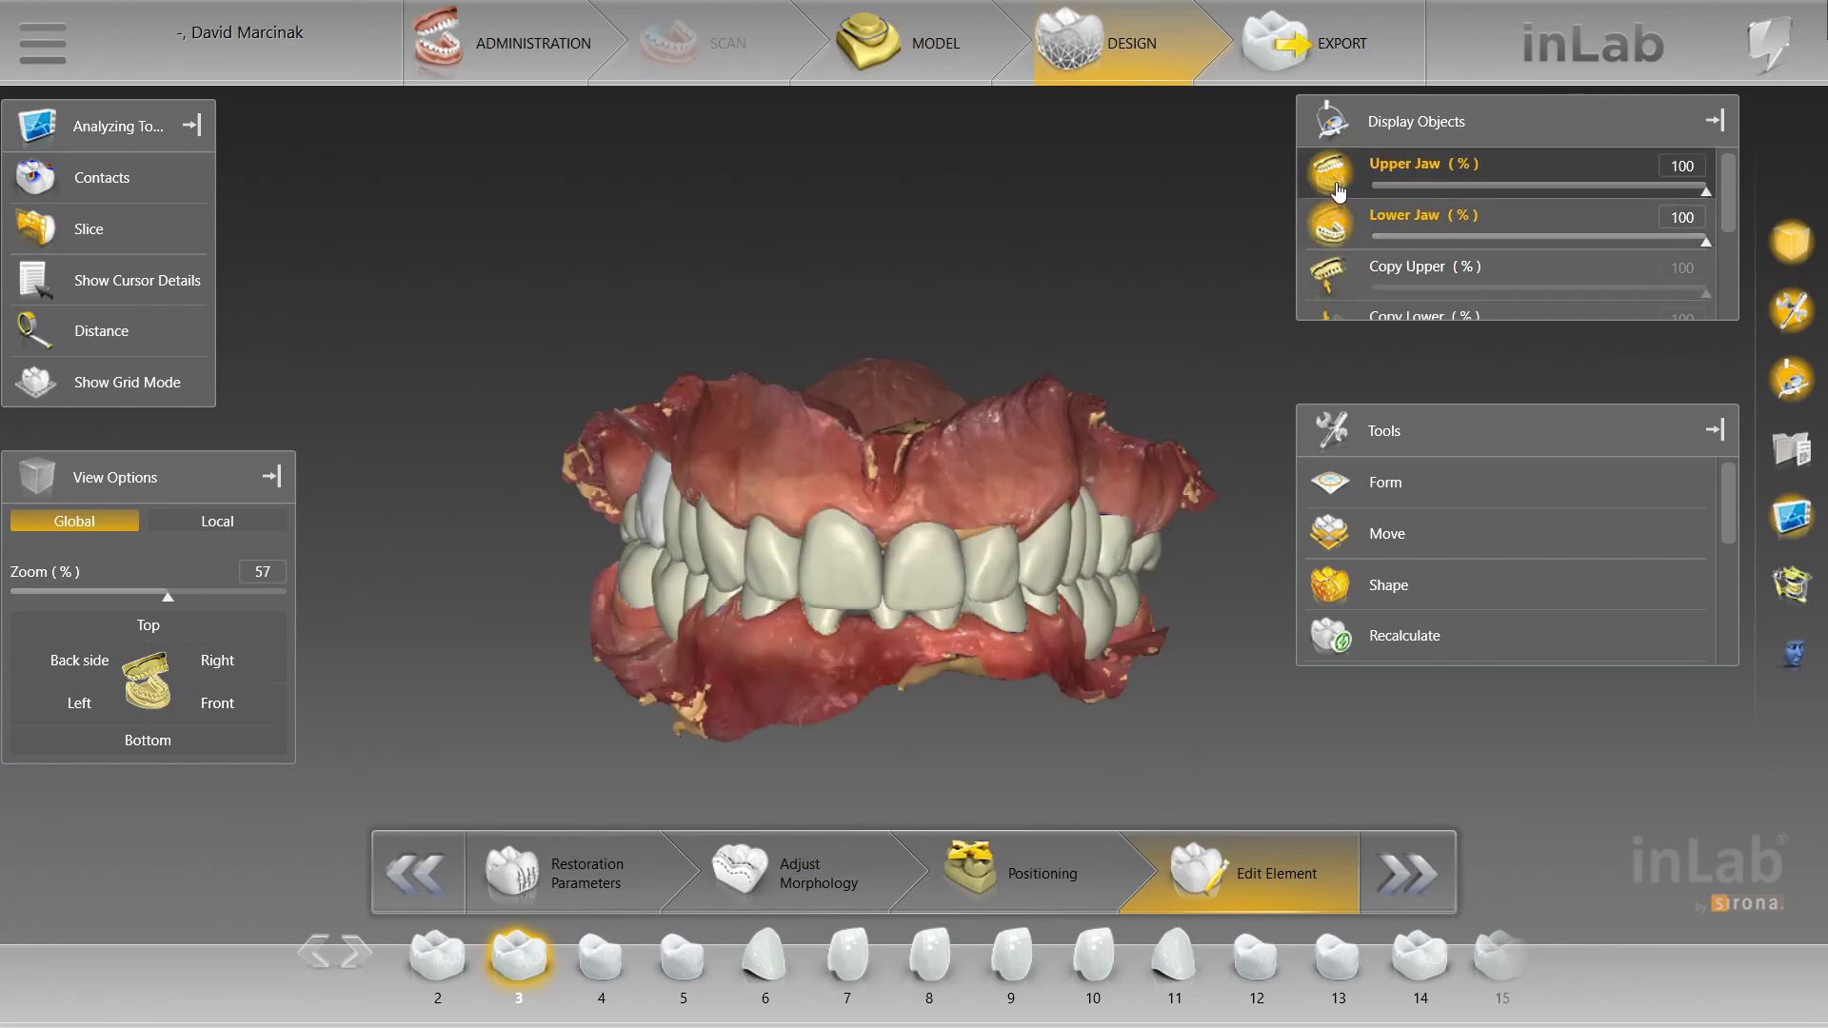
pyautogui.scroll(3, 1105, 238)
pyautogui.scroll(-2, 1087, 271)
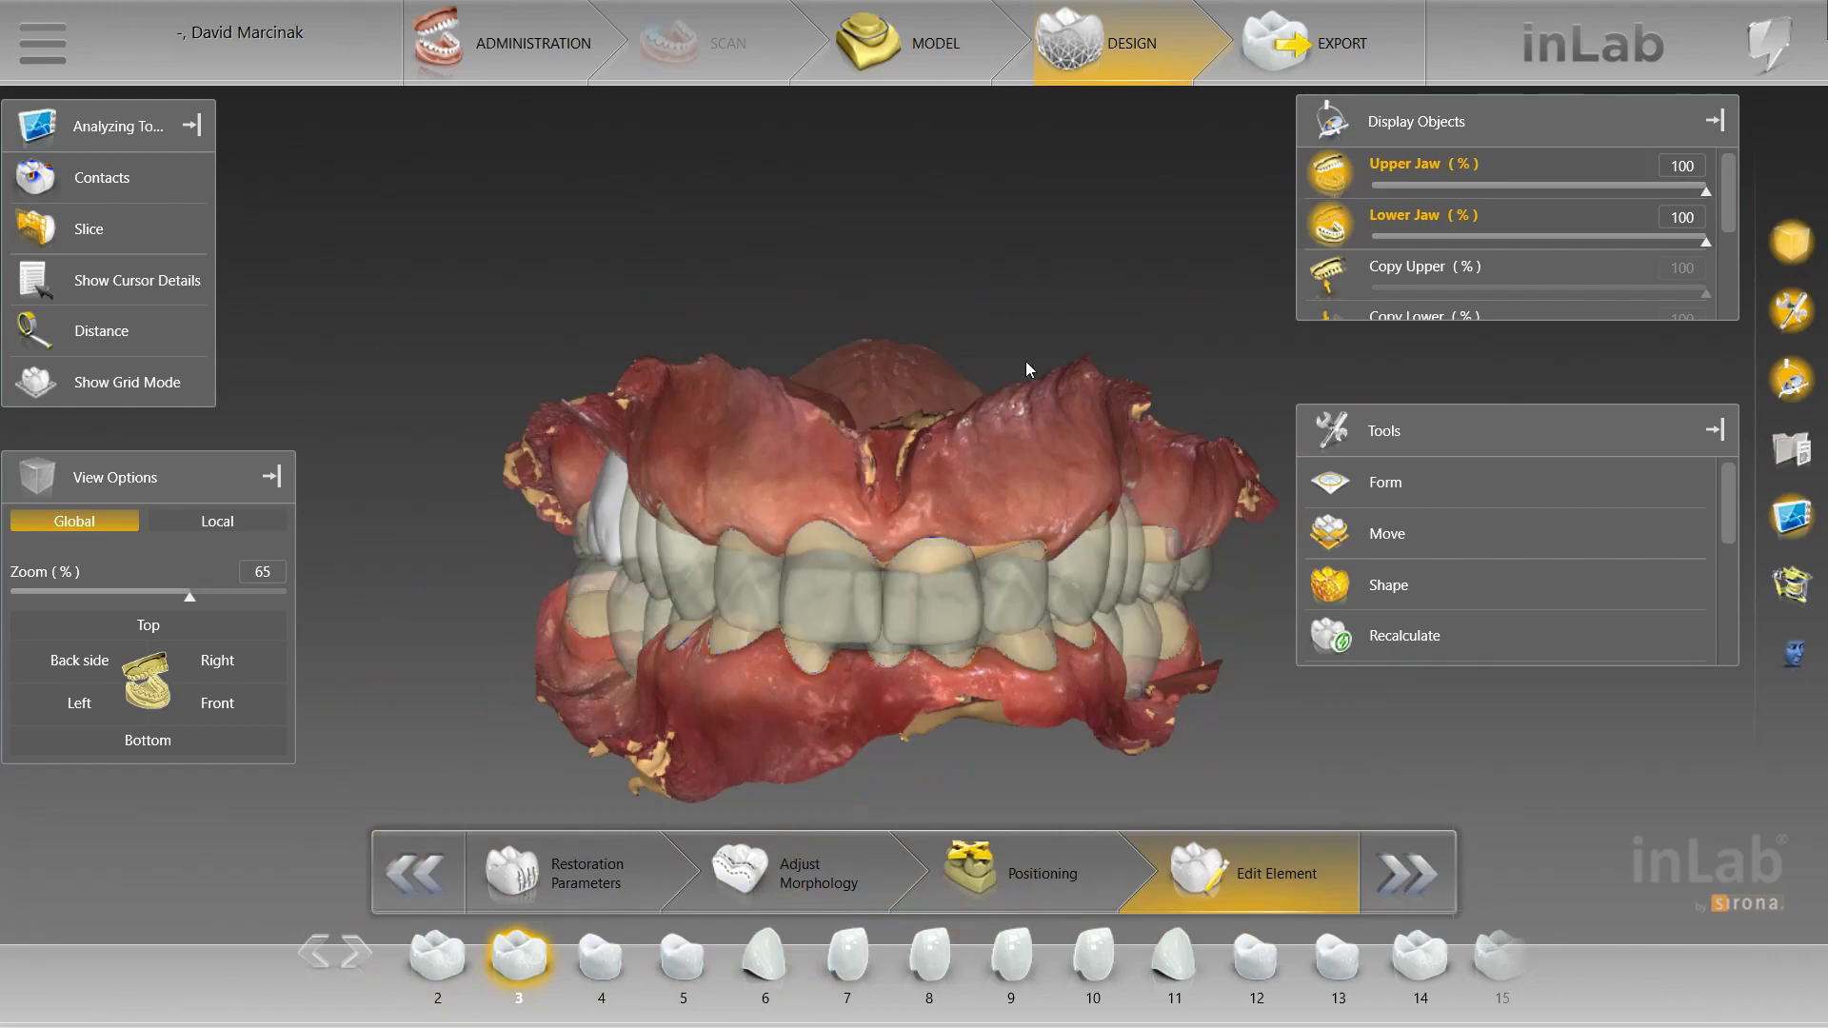
# Hide the upper jaw, turn on the contact display and examine the occlusal contacts on the lower crowns
pyautogui.click(1322, 181)
pyautogui.moveTo(724, 221); pyautogui.dragTo(492, 358)
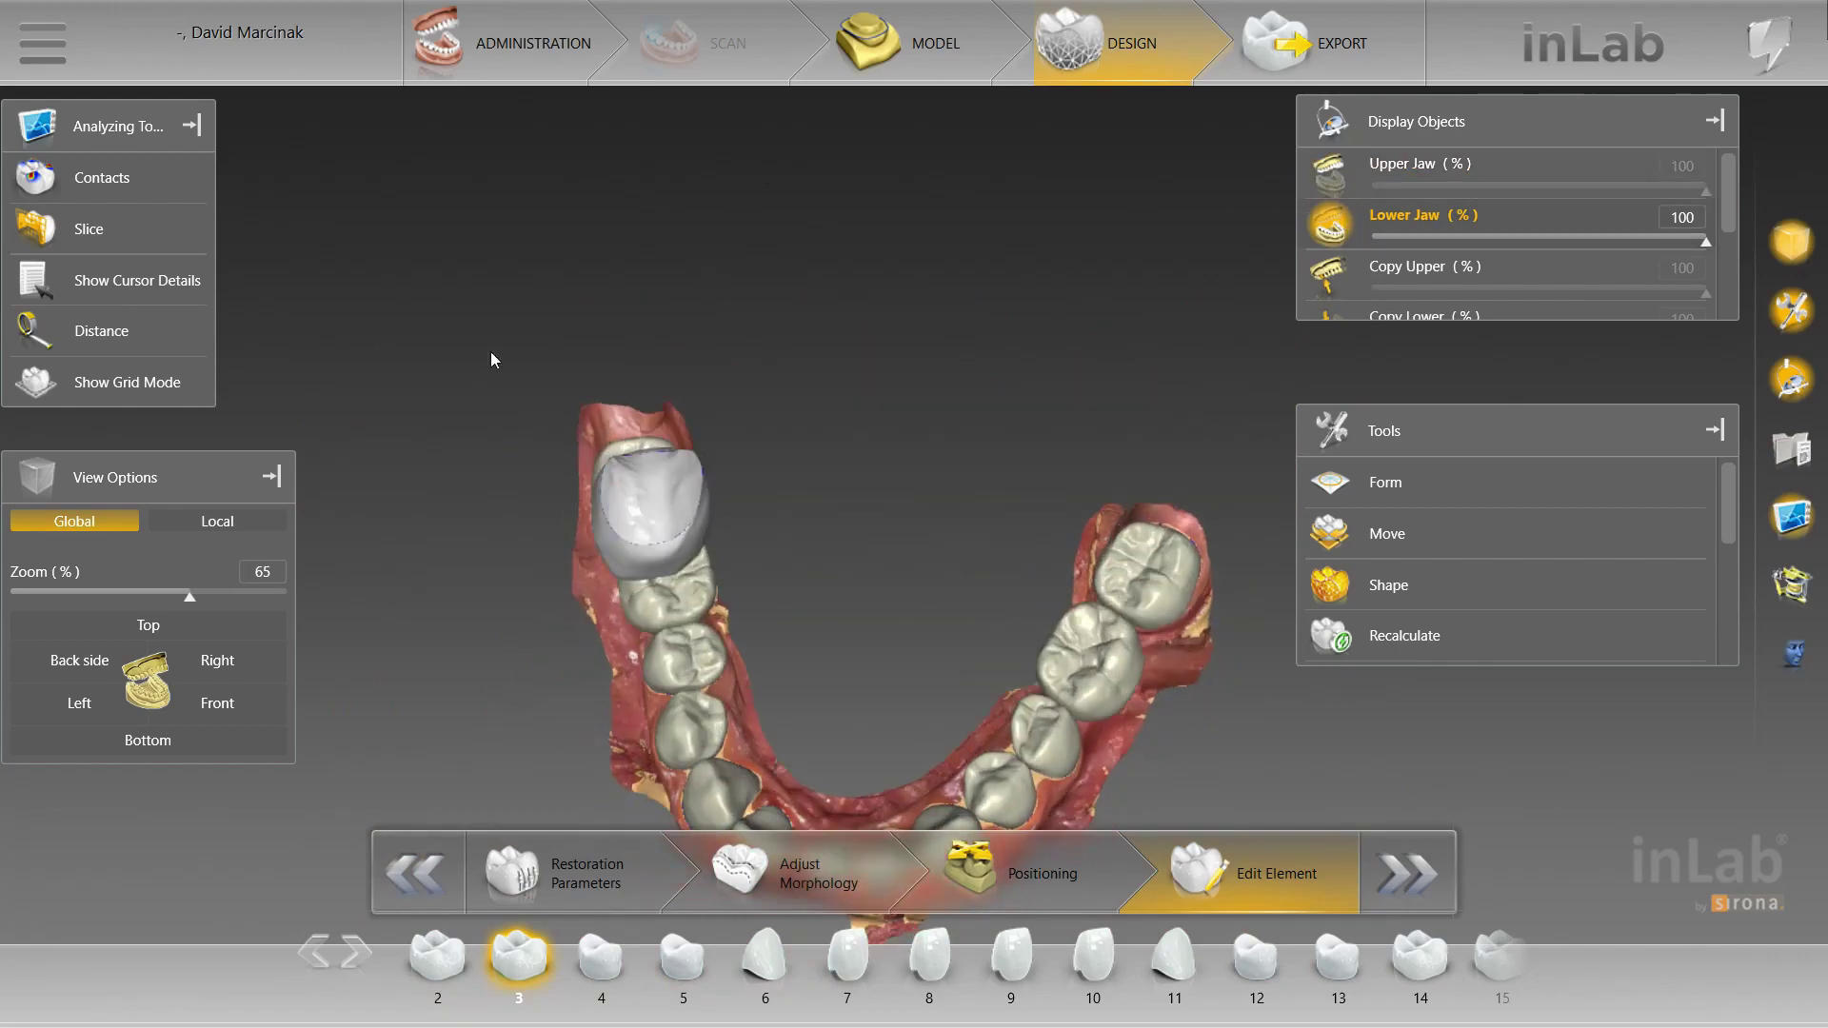
pyautogui.click(149, 186)
pyautogui.moveTo(941, 392); pyautogui.dragTo(865, 231)
pyautogui.scroll(2, 867, 238)
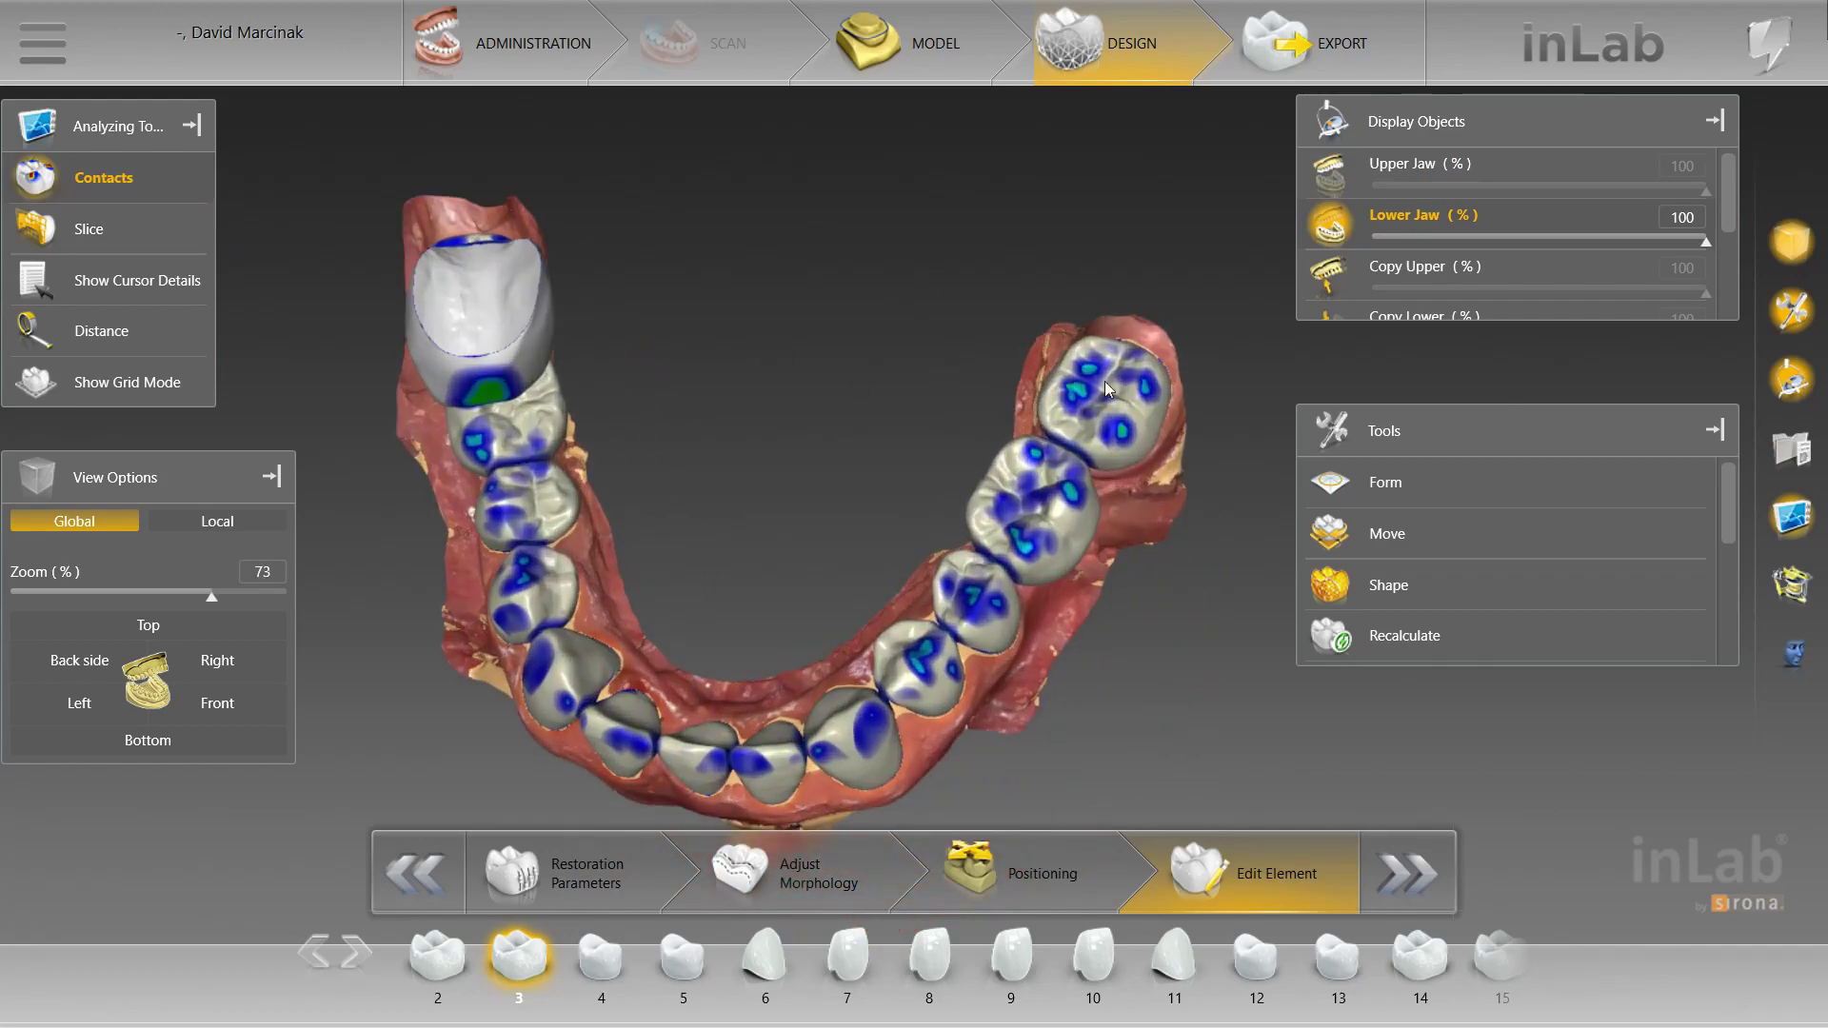
pyautogui.moveTo(838, 505); pyautogui.dragTo(950, 288)
pyautogui.scroll(-3, 950, 291)
pyautogui.moveTo(895, 667); pyautogui.dragTo(1010, 590)
# Show the upper jaw again, examine the crowns in occlusion from the lingual side and return to the front view
pyautogui.click(1331, 171)
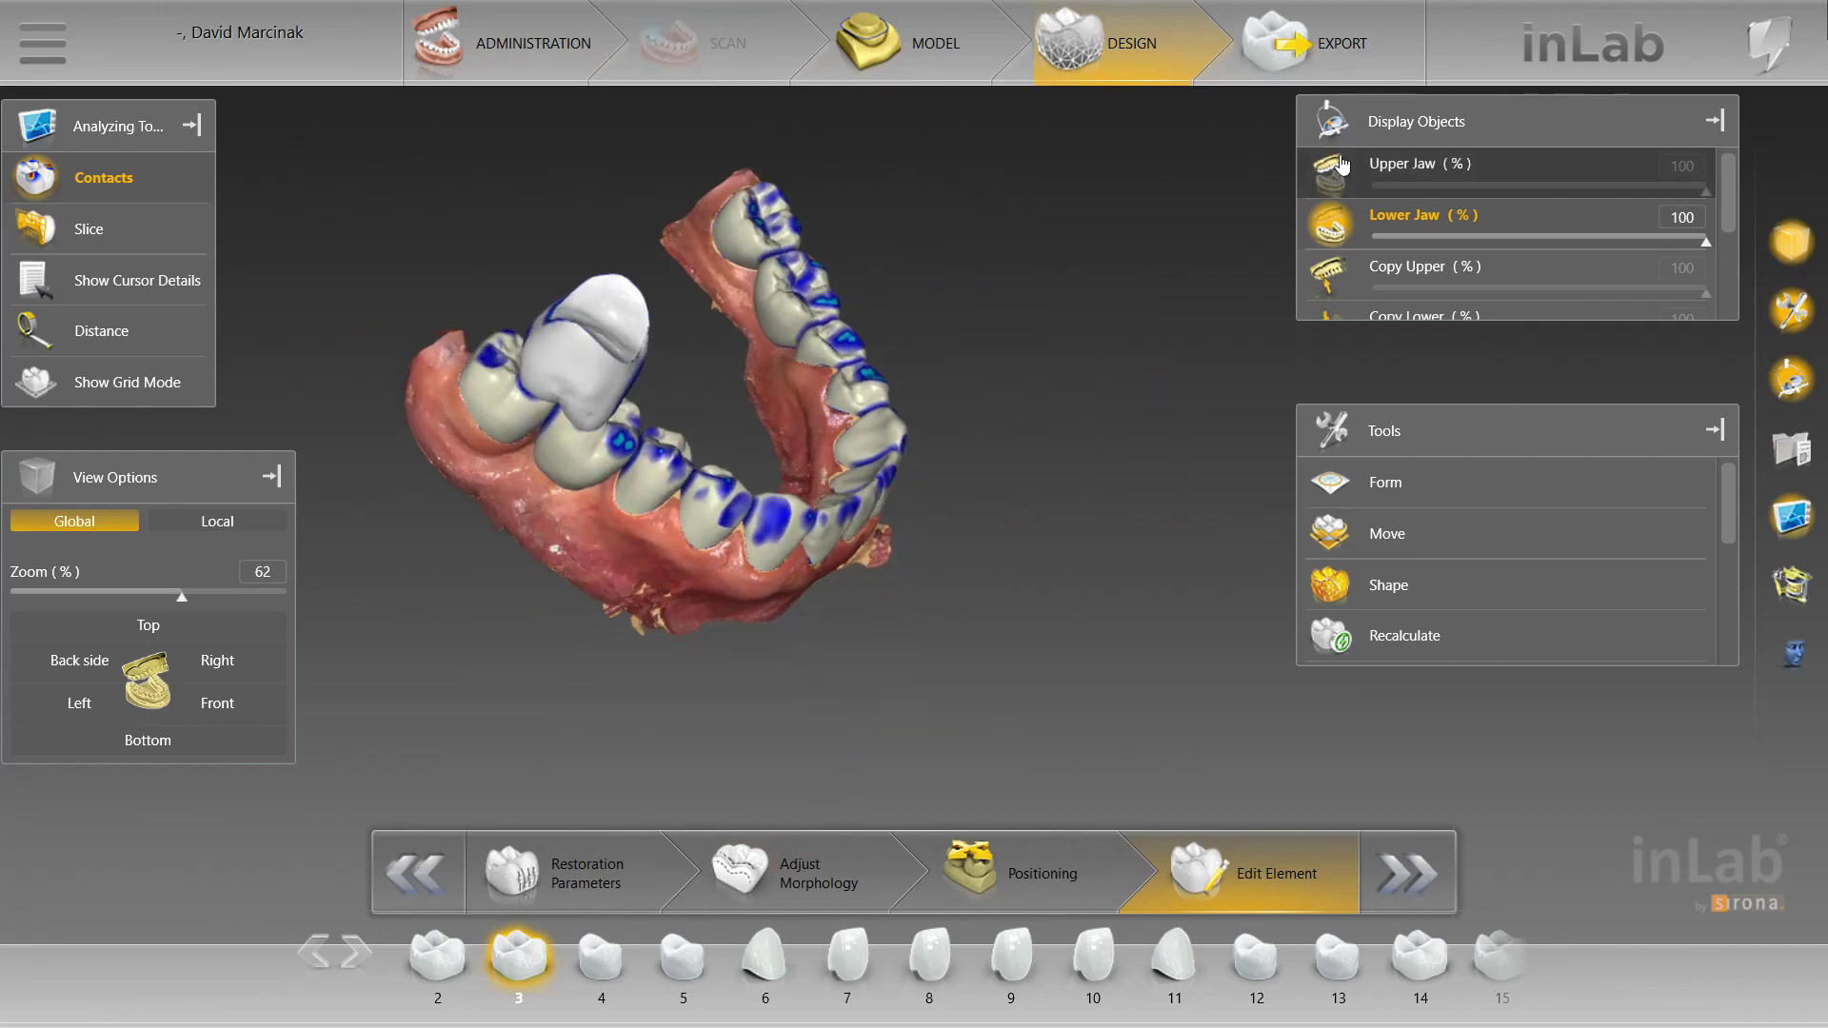
pyautogui.moveTo(1158, 517); pyautogui.dragTo(755, 631)
pyautogui.scroll(2, 752, 625)
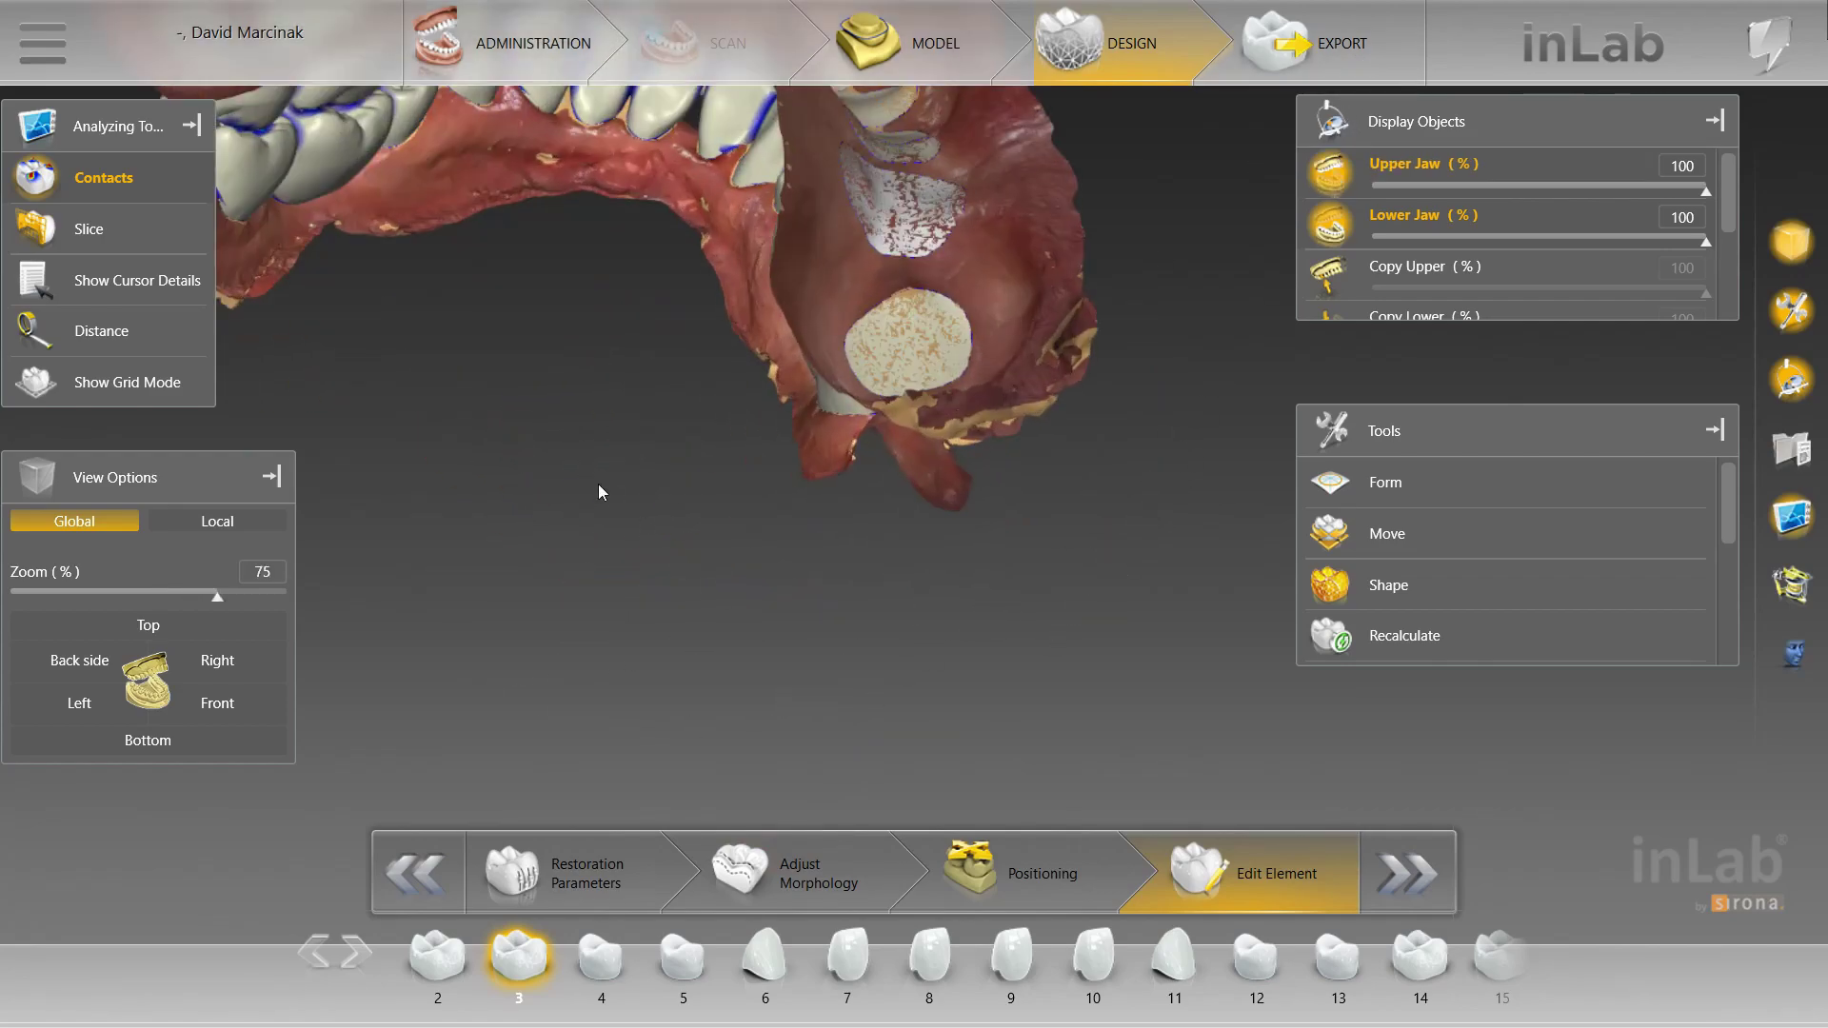
pyautogui.moveTo(590, 472); pyautogui.dragTo(878, 603, button='right')
pyautogui.moveTo(878, 603); pyautogui.dragTo(817, 463)
pyautogui.moveTo(783, 588); pyautogui.dragTo(1141, 739)
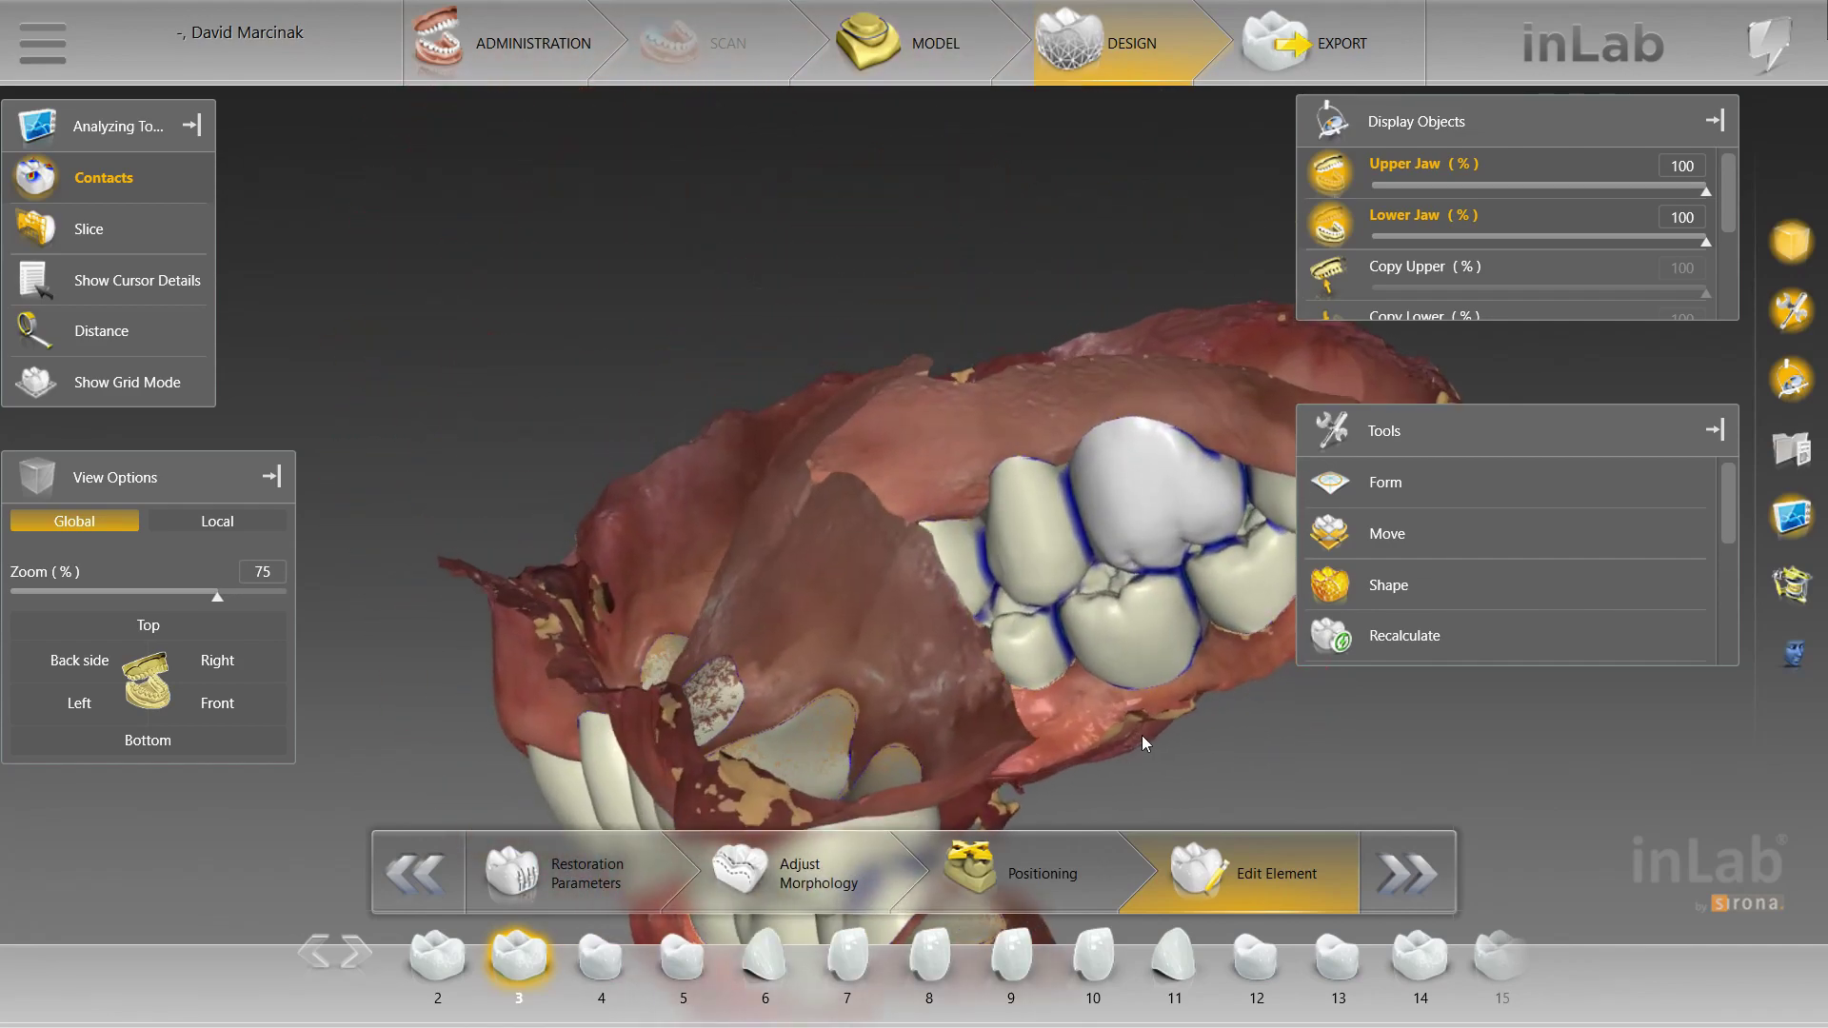
pyautogui.scroll(-3, 1144, 743)
pyautogui.click(263, 706)
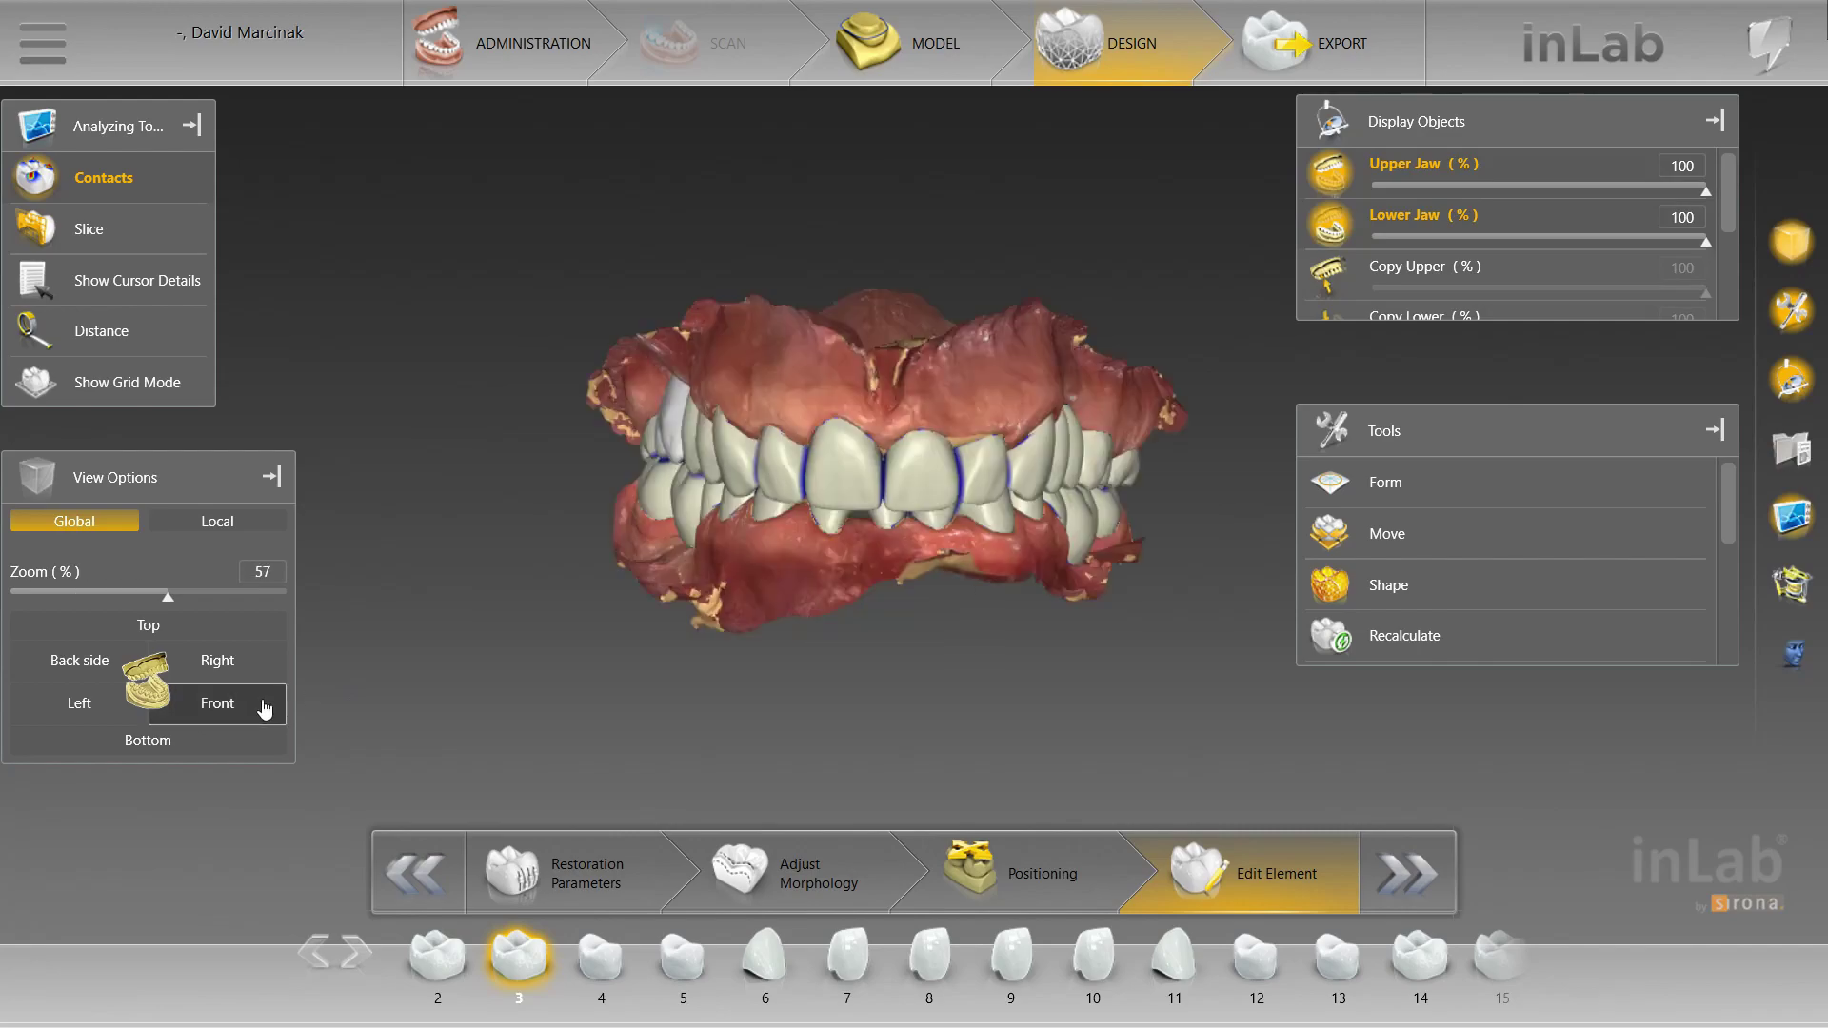
# In the Administration phase, virtually seat all restorations into a new layer without considering instrument geometry
pyautogui.click(565, 47)
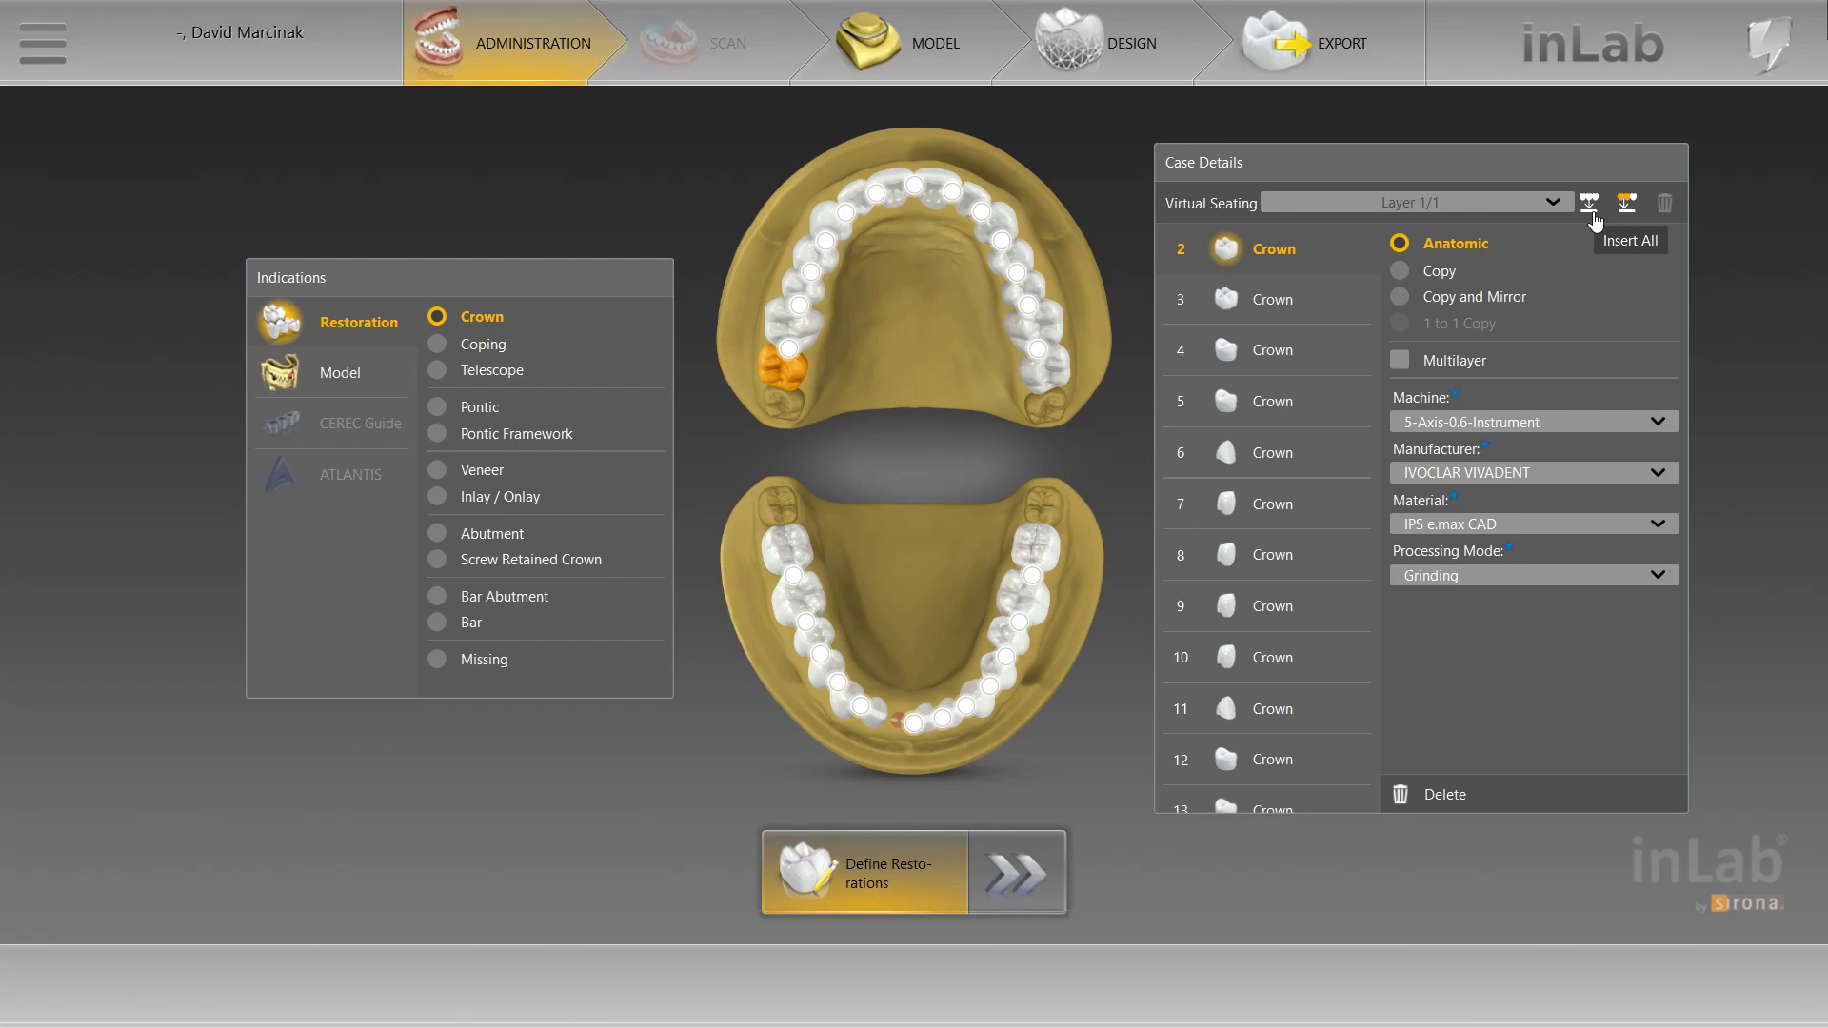
pyautogui.click(1589, 203)
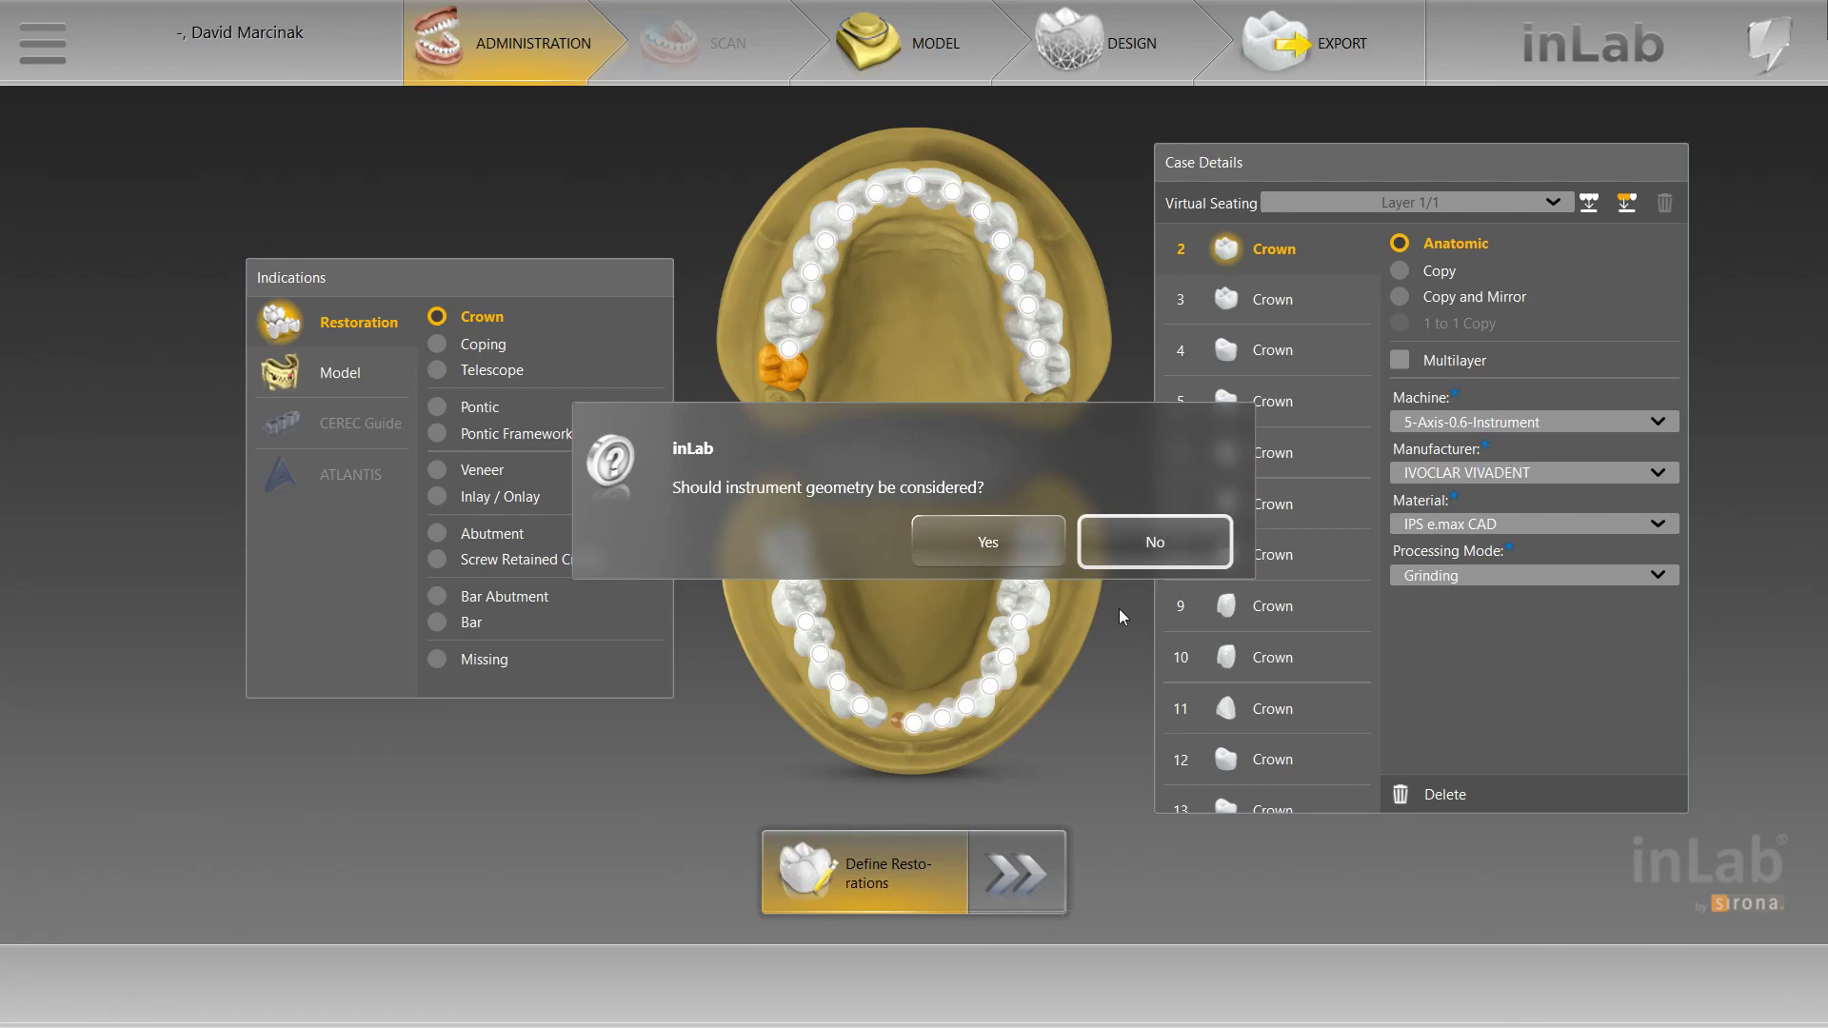
pyautogui.click(1155, 542)
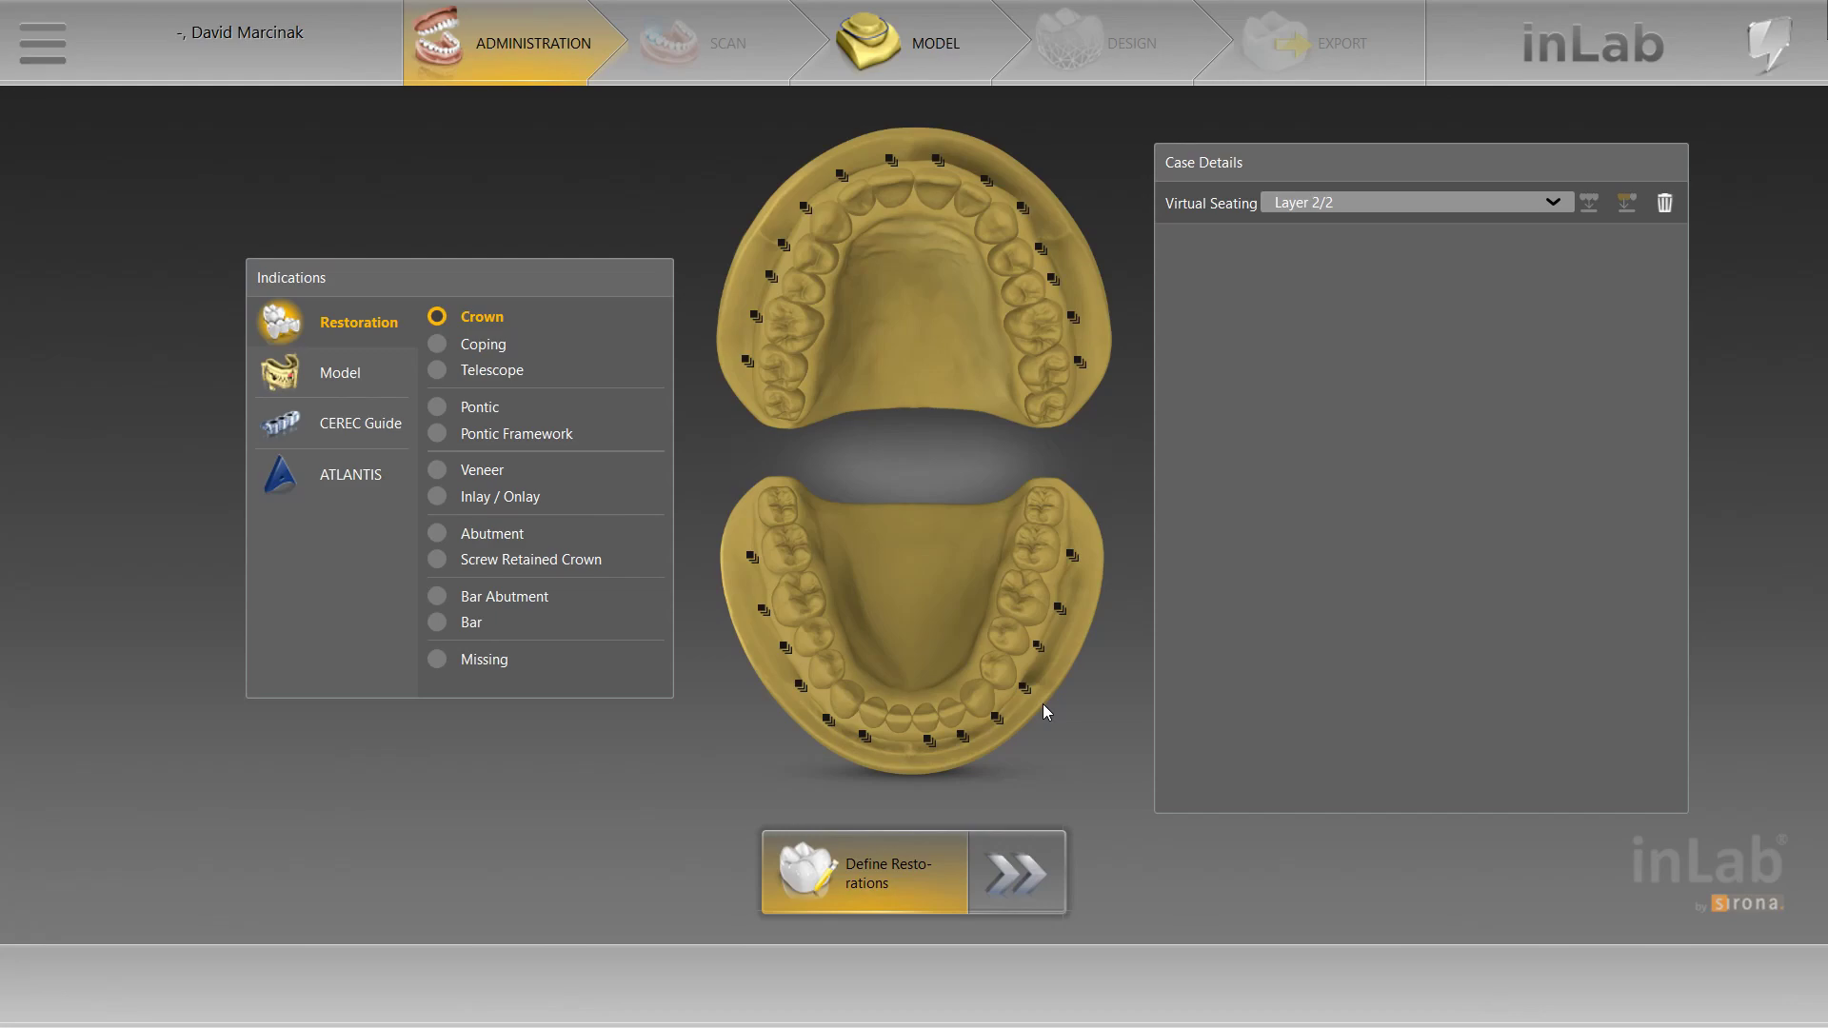
# Go to the Model phase and examine the lower jaw with its virtually seated crowns from several angles
pyautogui.click(949, 29)
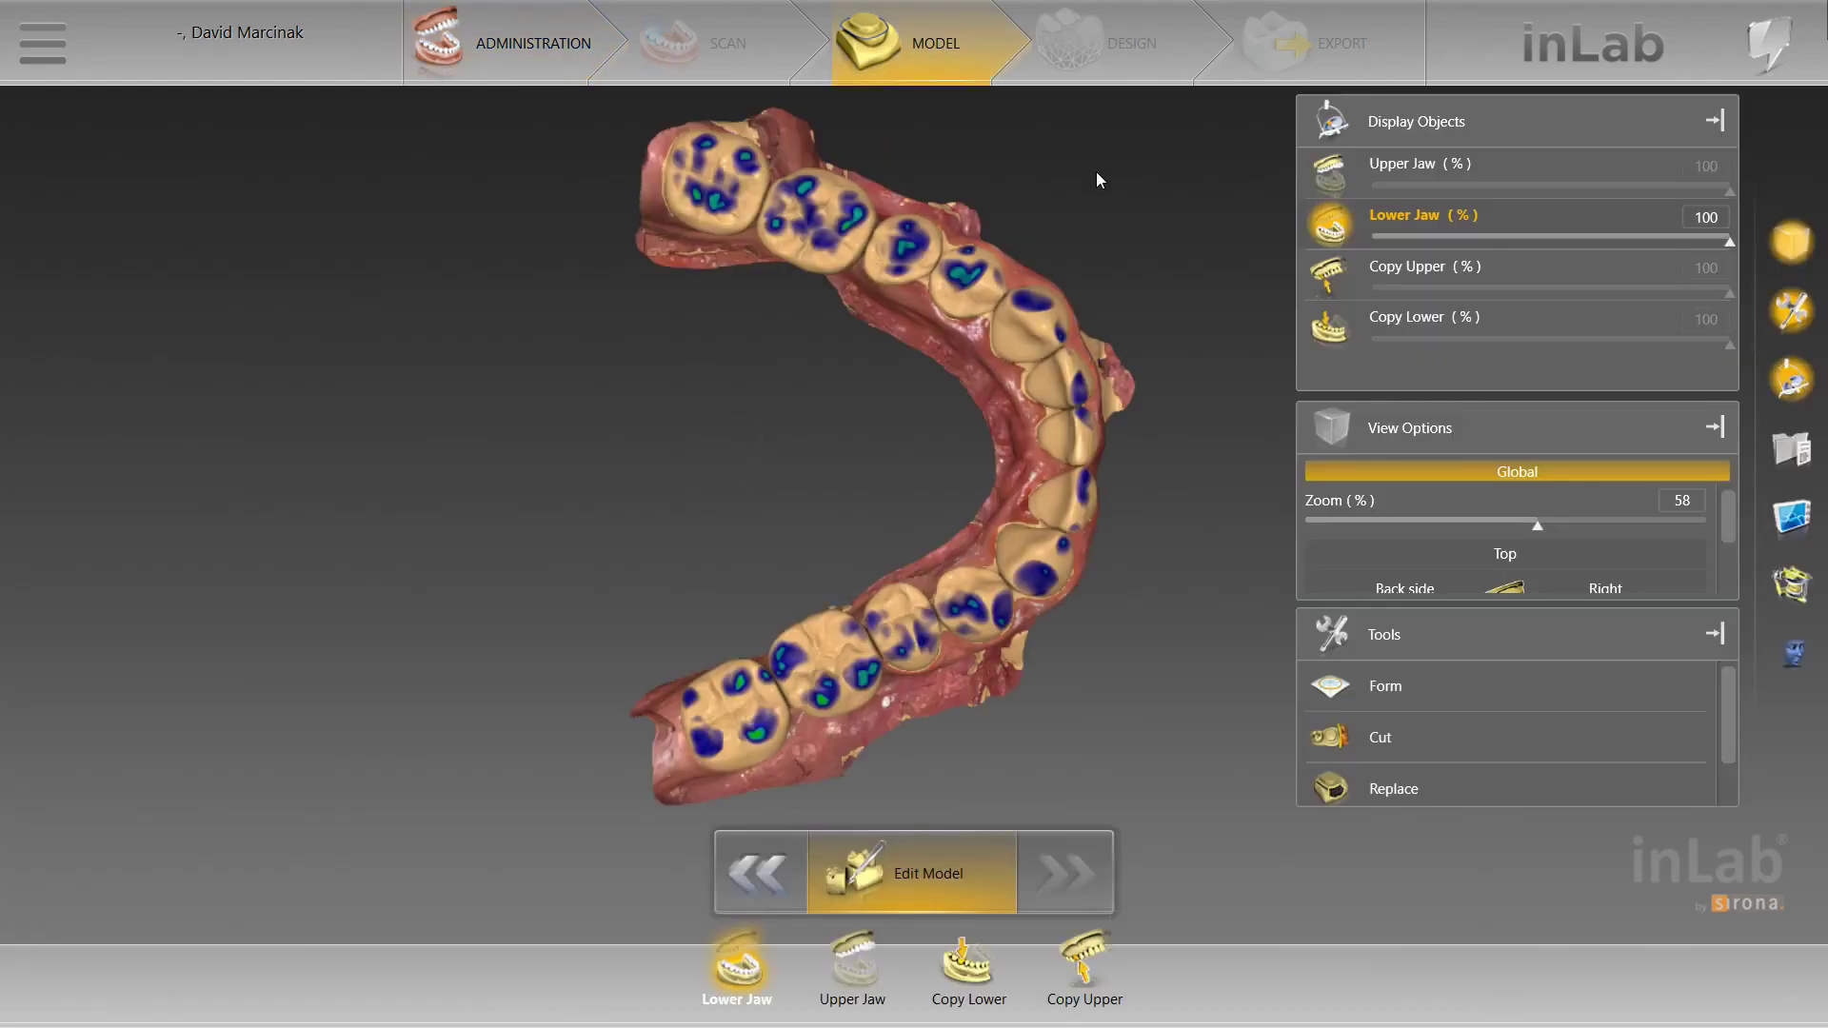
pyautogui.moveTo(1095, 580); pyautogui.dragTo(939, 535)
pyautogui.scroll(5, 985, 471)
pyautogui.moveTo(1002, 454); pyautogui.dragTo(1030, 403)
pyautogui.scroll(-2, 972, 447)
pyautogui.moveTo(775, 649); pyautogui.dragTo(1190, 409)
# Display the upper jaw alone and examine its seated crowns and occlusal contacts from several angles
pyautogui.click(1419, 167)
pyautogui.moveTo(1190, 410); pyautogui.dragTo(1057, 166, button='middle')
pyautogui.moveTo(857, 166); pyautogui.dragTo(841, 346)
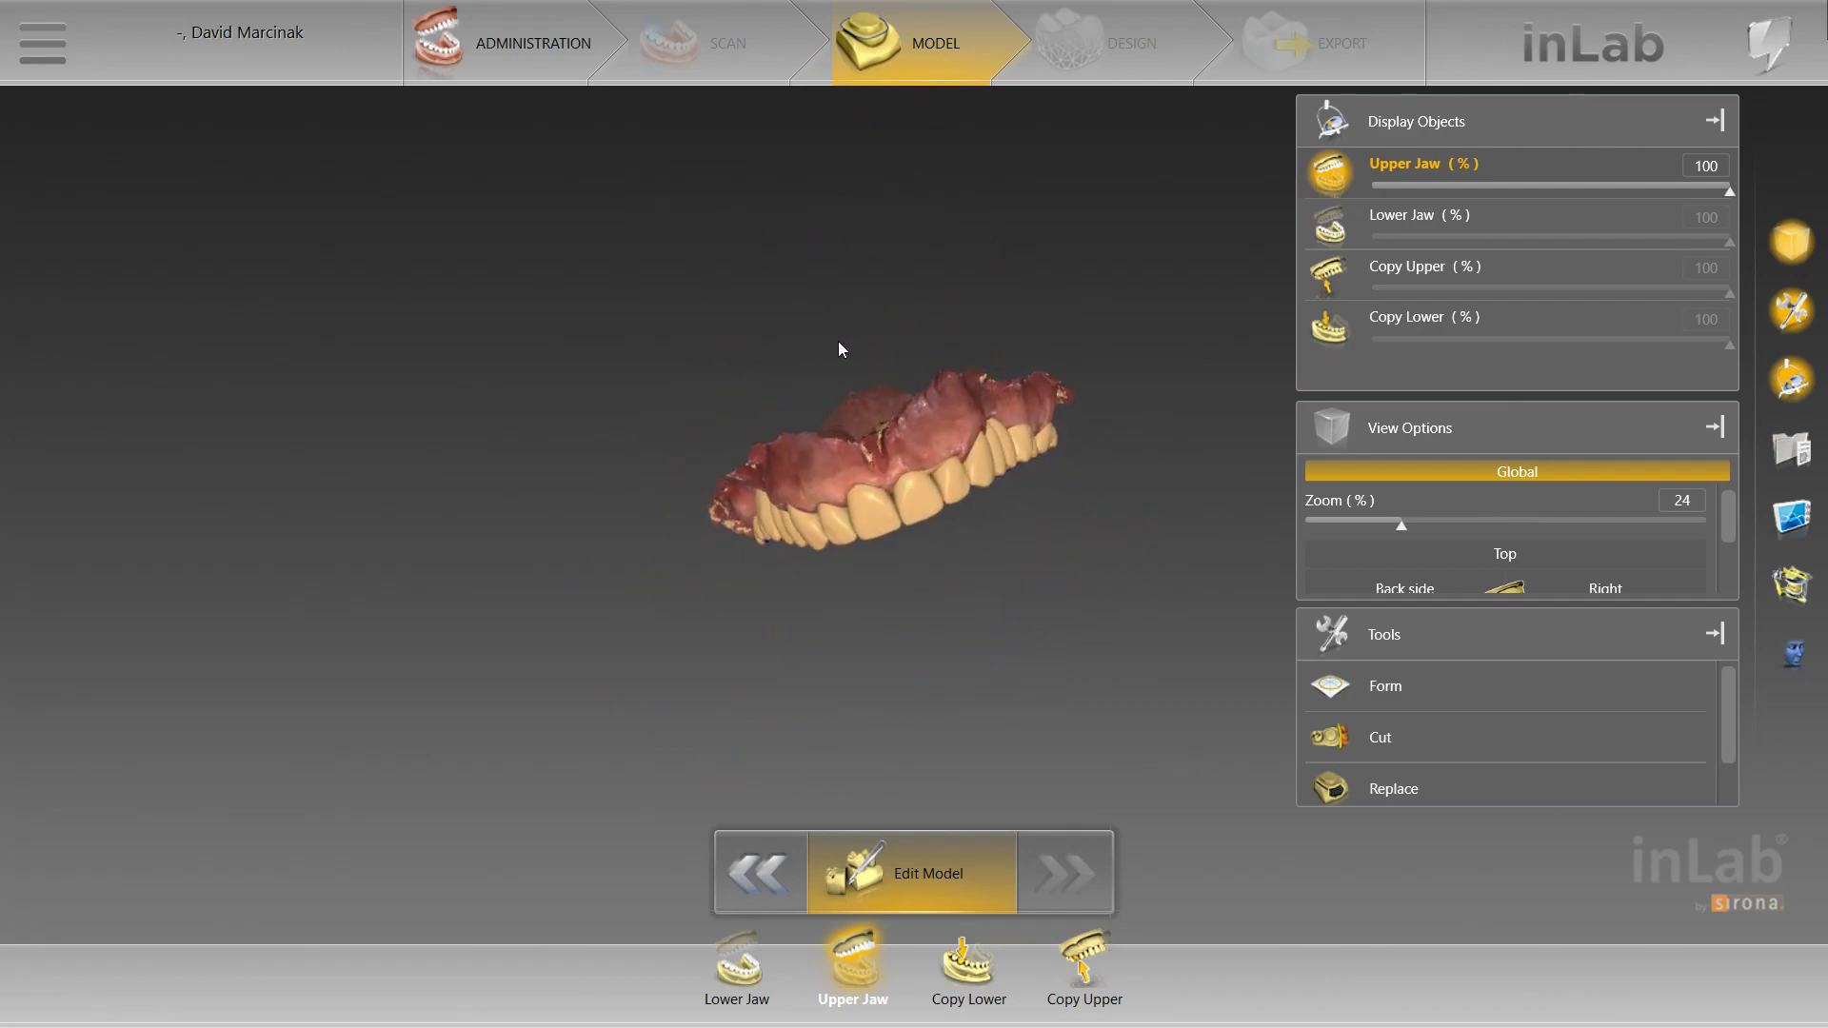
pyautogui.scroll(5, 841, 347)
pyautogui.moveTo(962, 388); pyautogui.dragTo(1106, 276)
pyautogui.scroll(-2, 1106, 276)
pyautogui.moveTo(730, 614); pyautogui.dragTo(868, 279)
pyautogui.moveTo(1010, 186); pyautogui.dragTo(1259, 273)
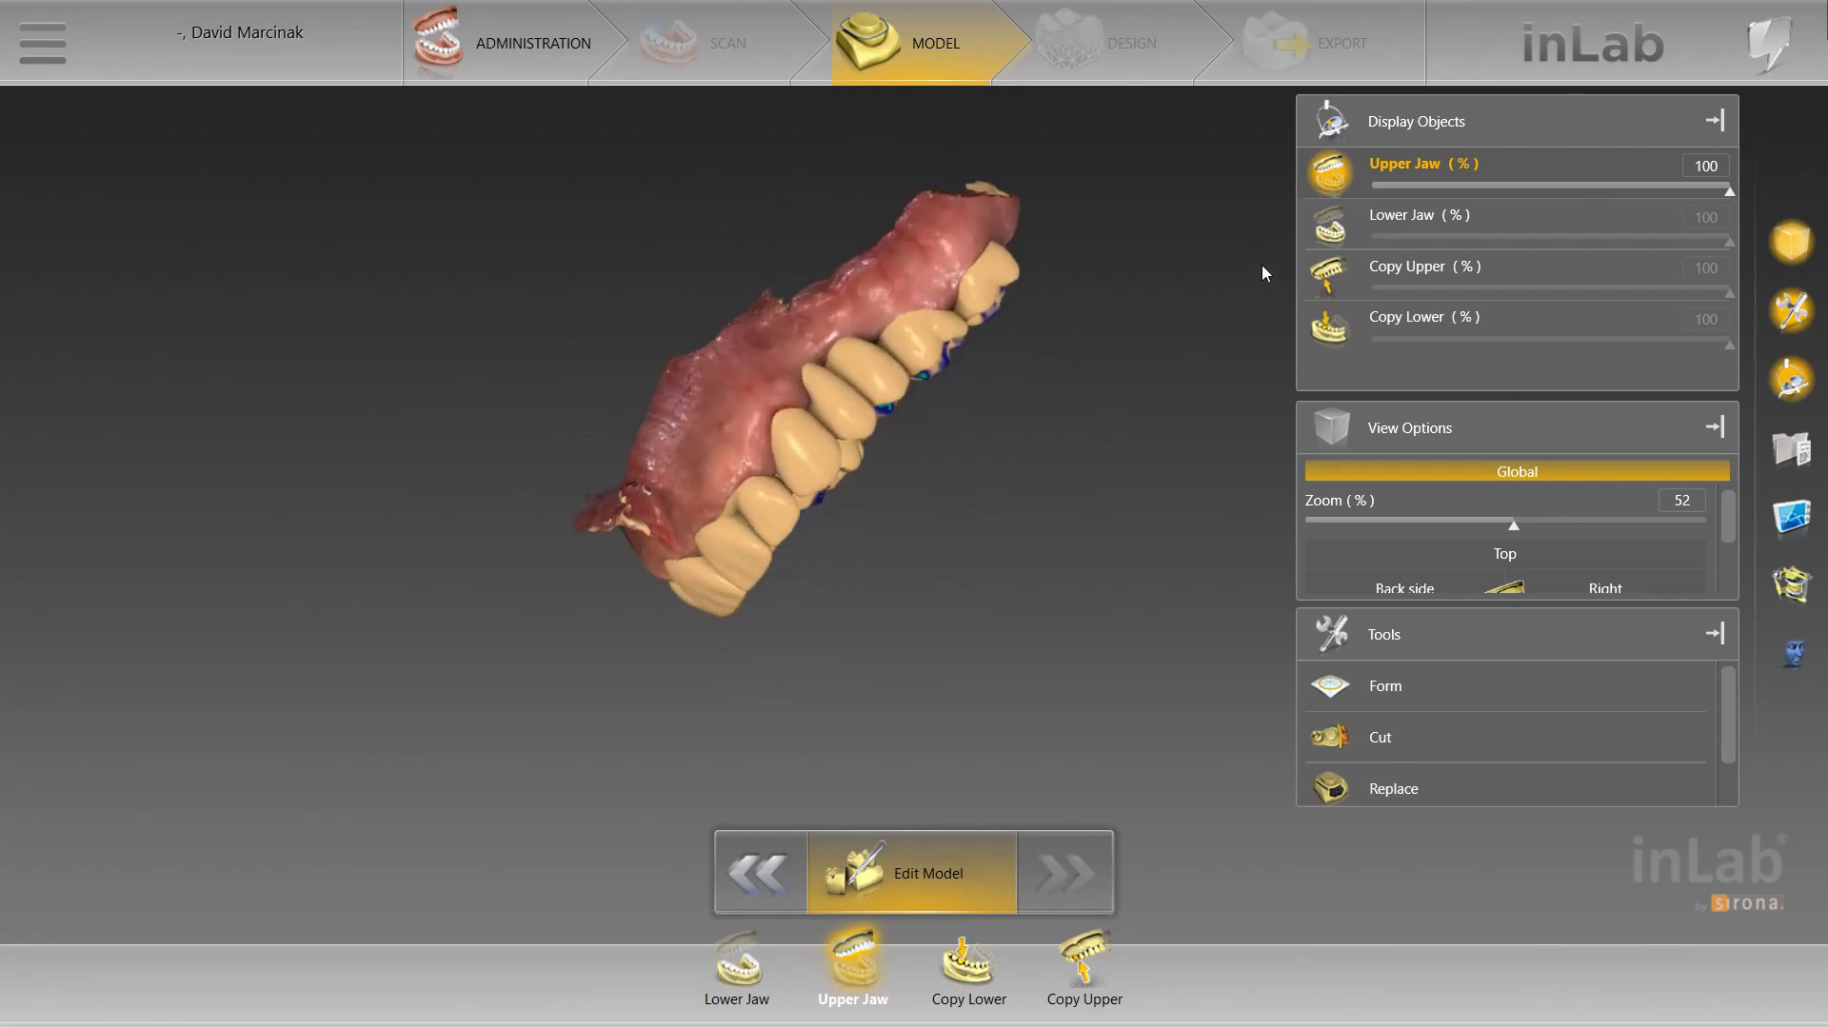
pyautogui.click(1331, 224)
pyautogui.click(1329, 177)
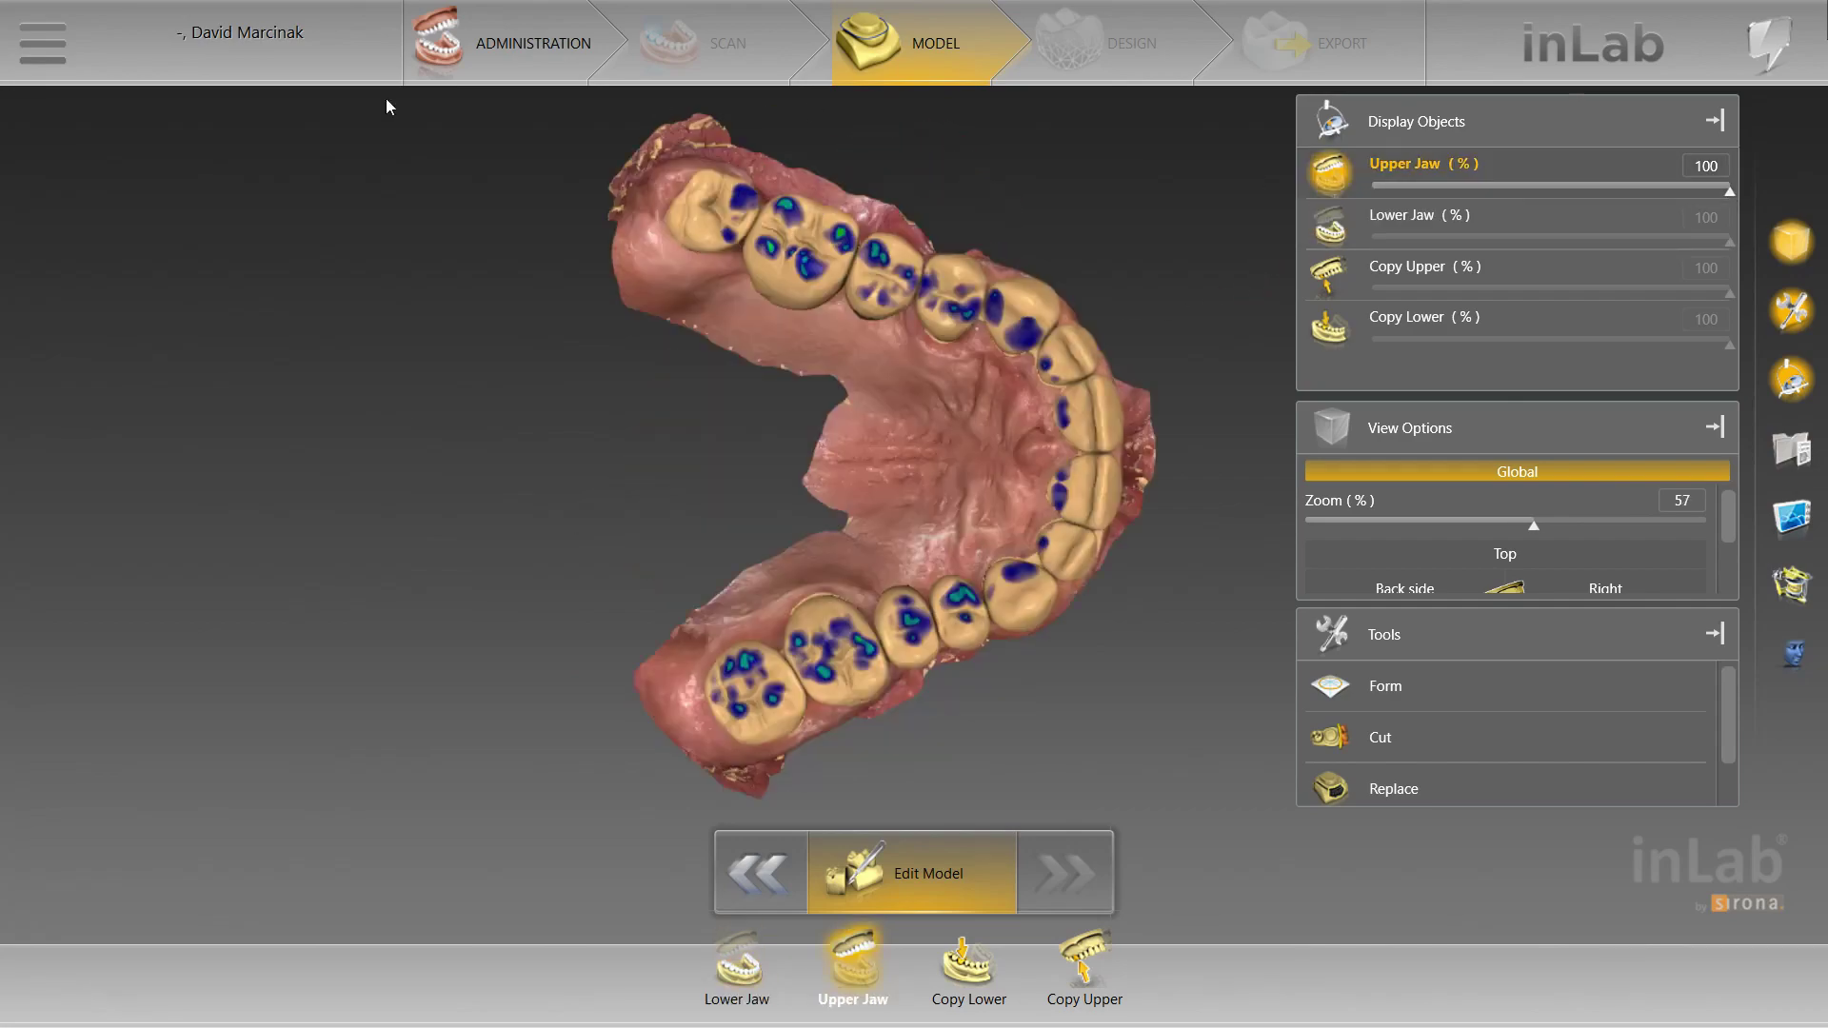
# Open the jaw models in the inLab Model 18 app
pyautogui.click(58, 67)
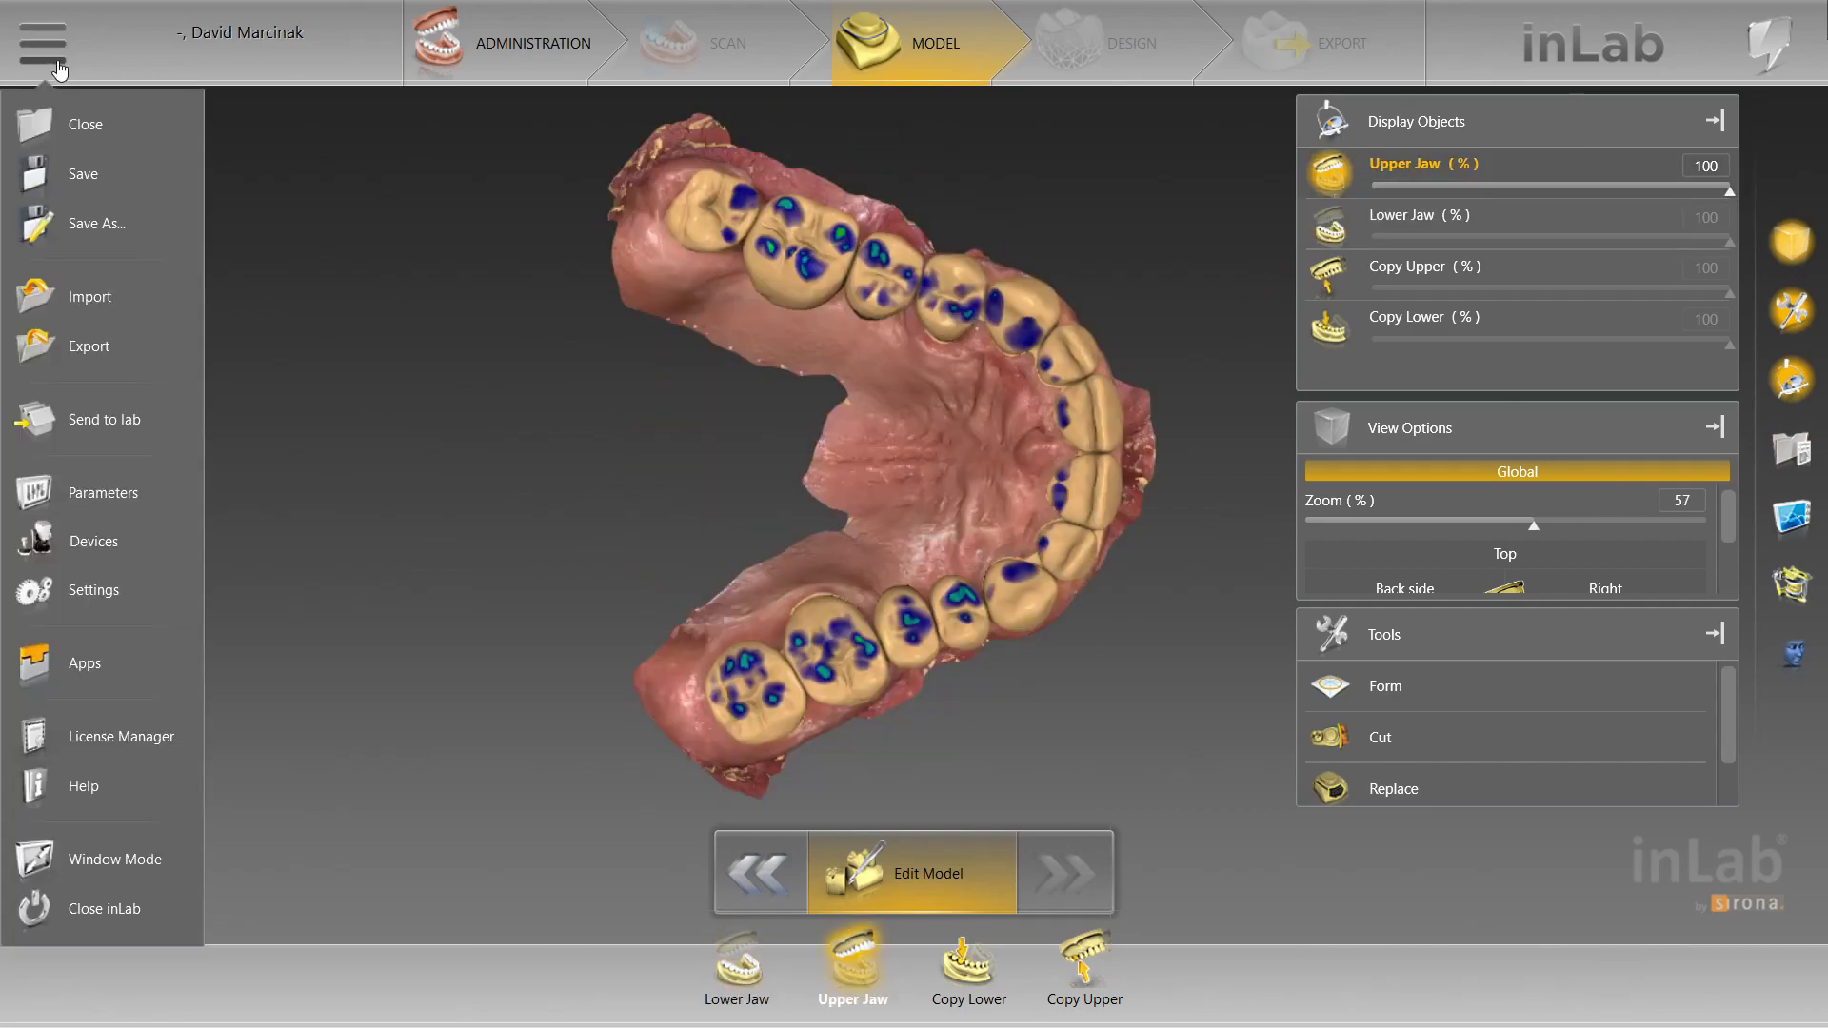
pyautogui.click(113, 669)
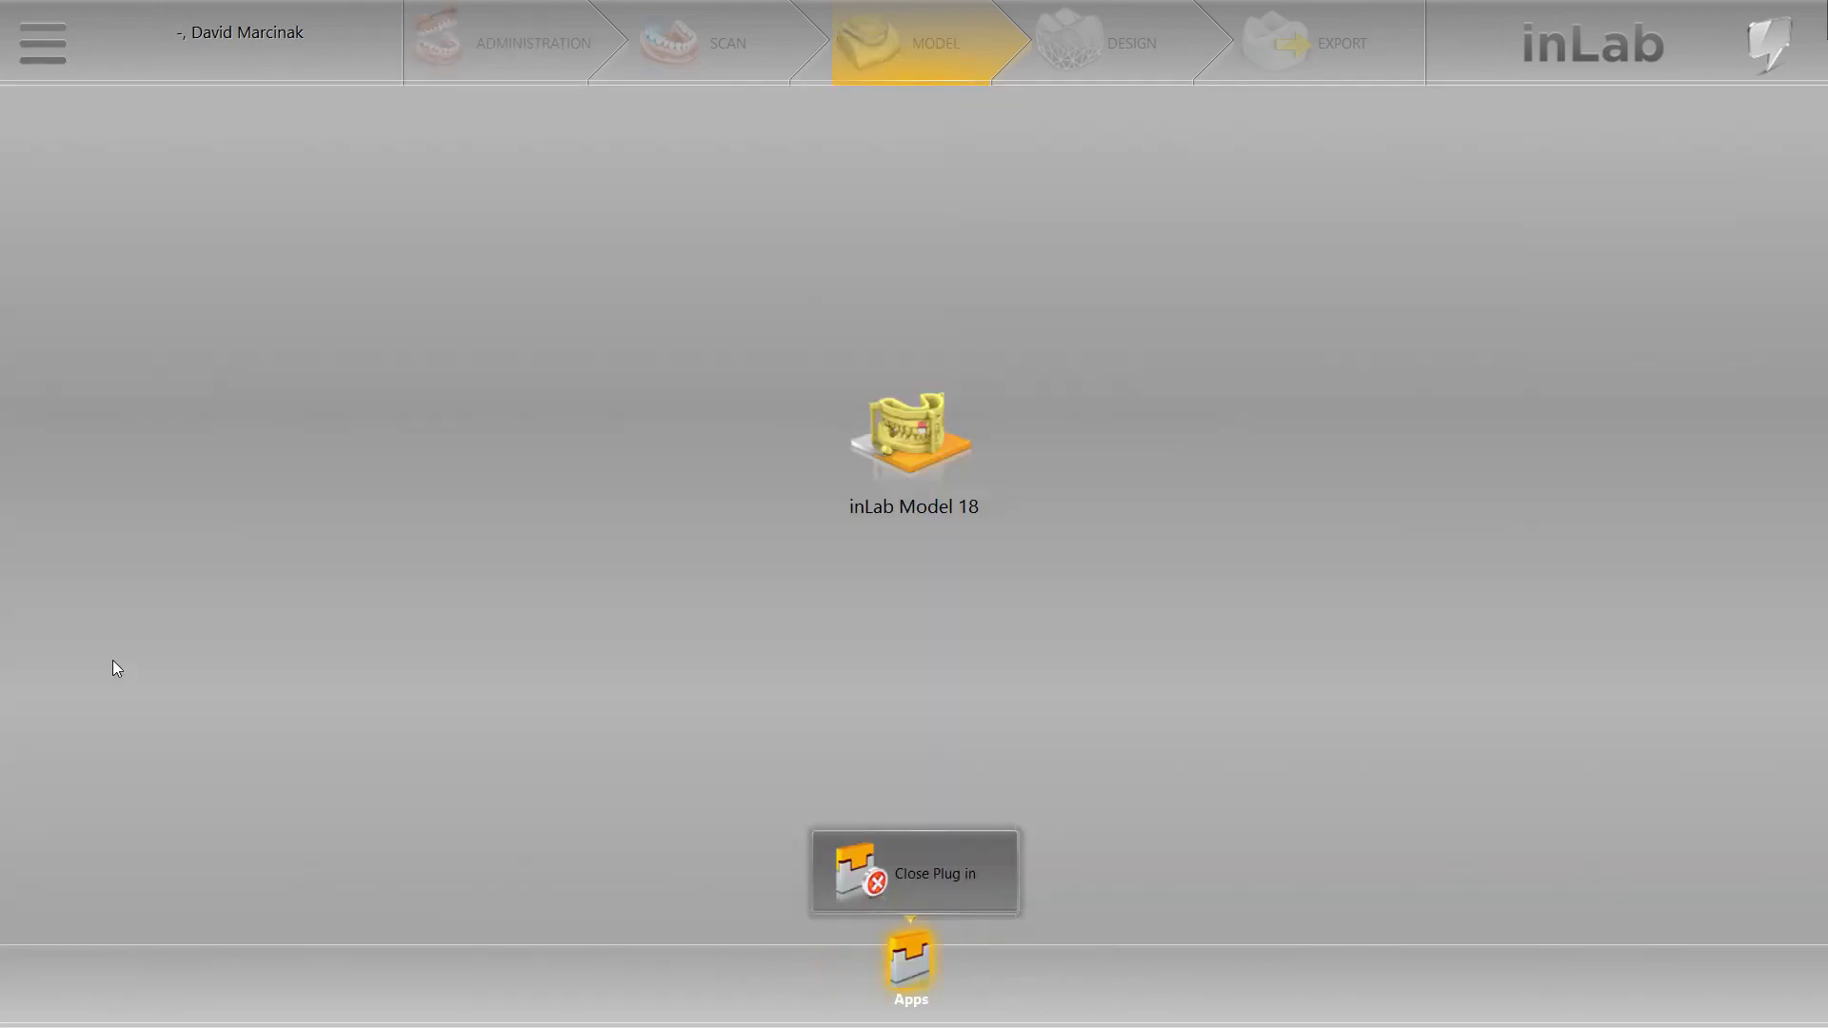
pyautogui.click(931, 463)
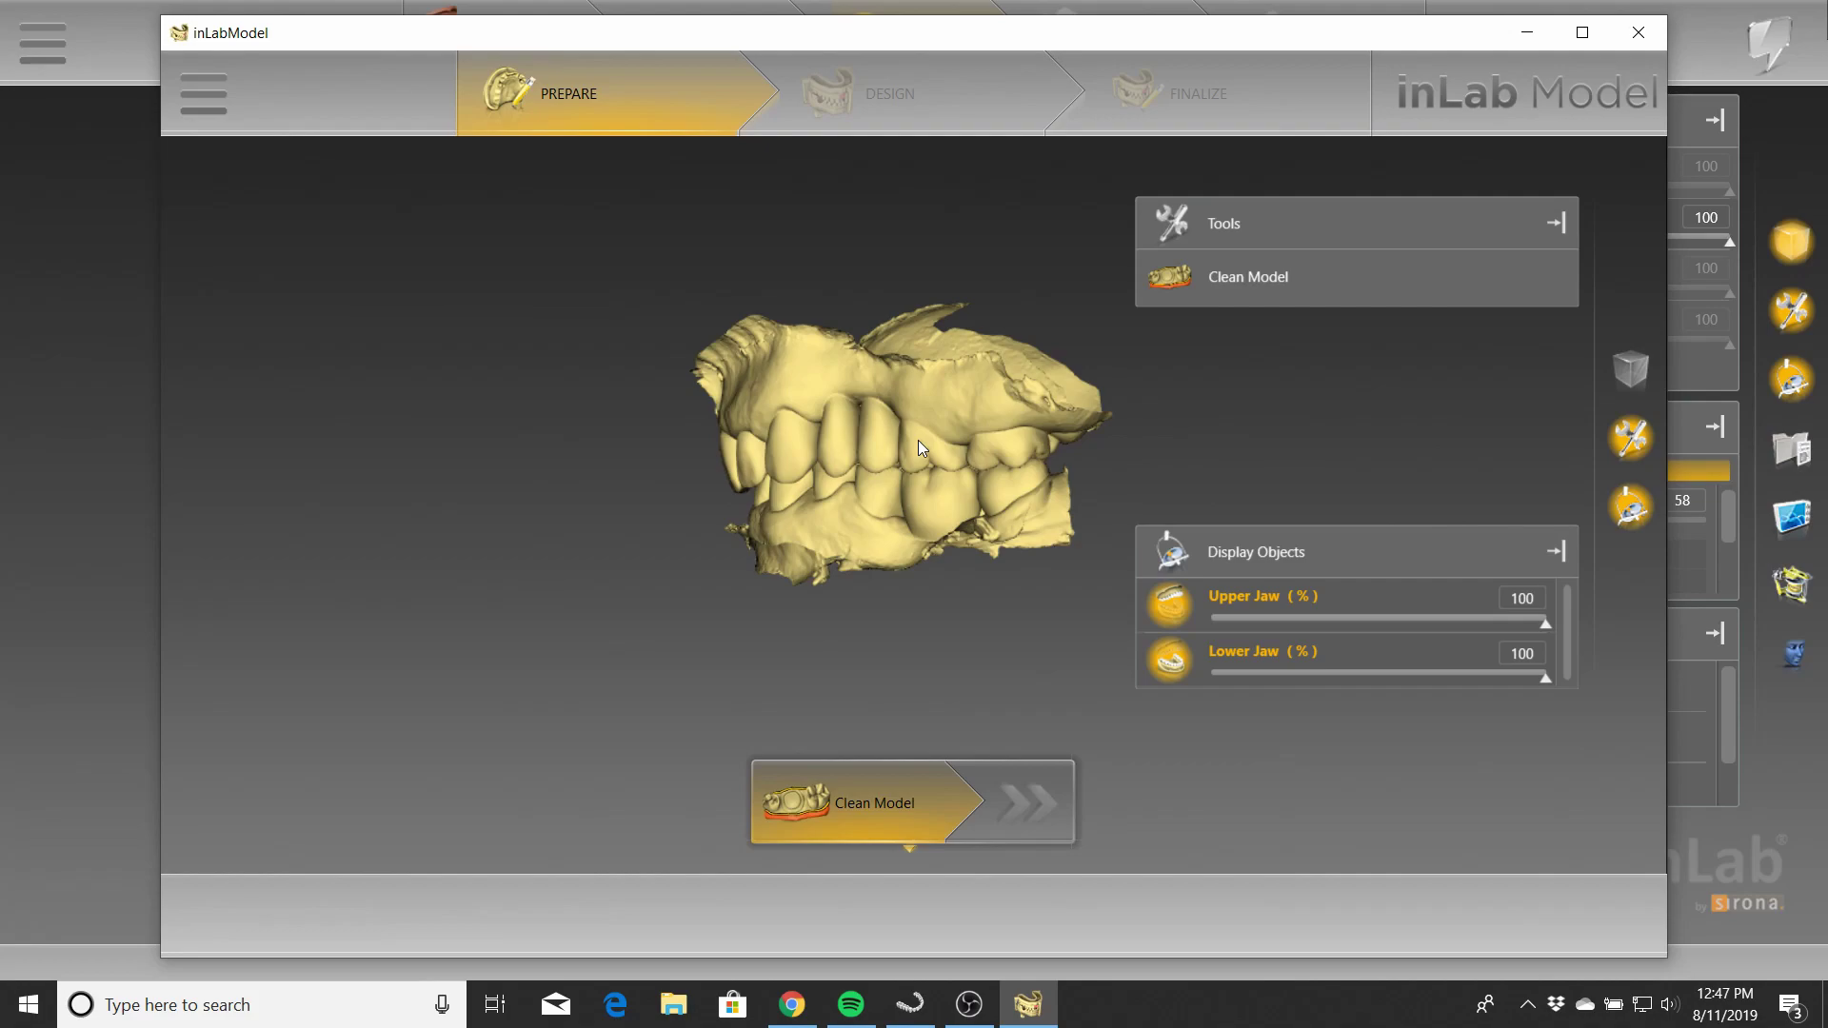
# Examine the occluded jaw models in inLab Model, checking the crown margins and contact areas up close and from the front
pyautogui.moveTo(707, 568); pyautogui.dragTo(1024, 378, button='right')
pyautogui.scroll(3, 922, 523)
pyautogui.scroll(5, 1015, 375)
pyautogui.scroll(-1, 1007, 378)
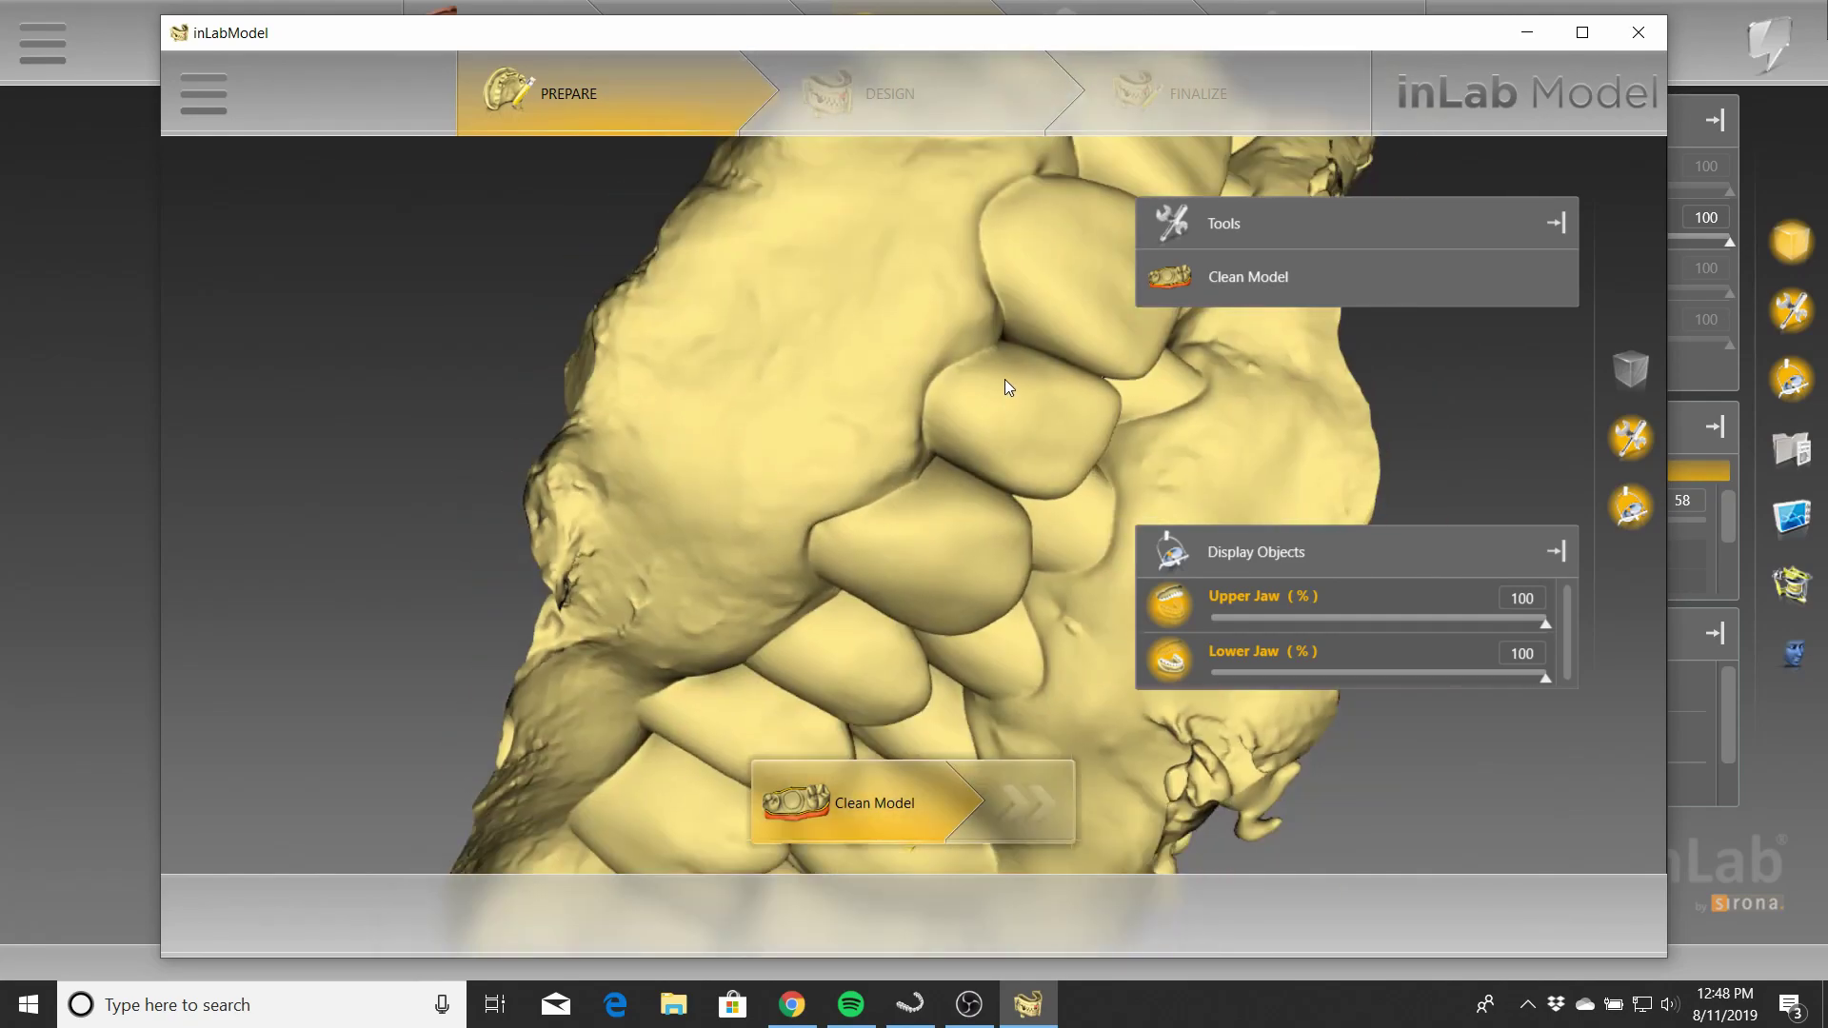
pyautogui.moveTo(1001, 383); pyautogui.dragTo(739, 420, button='middle')
pyautogui.scroll(3, 741, 417)
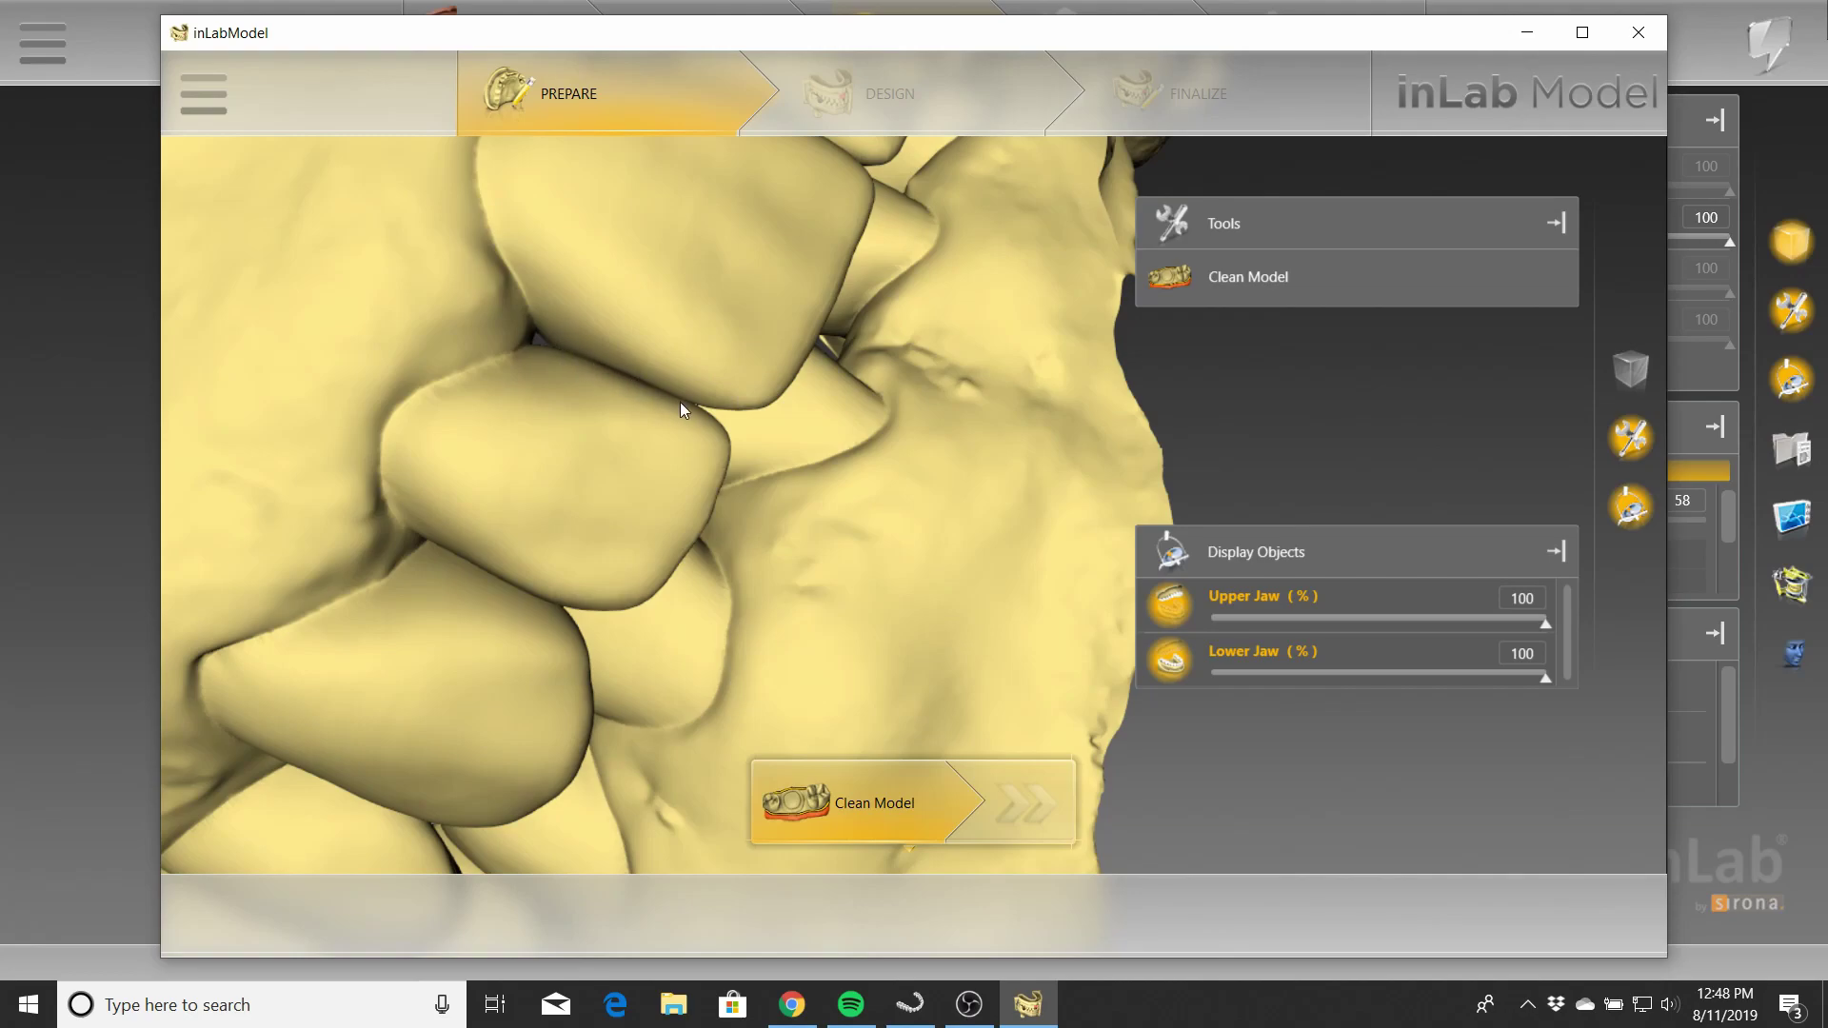
pyautogui.scroll(-10, 690, 479)
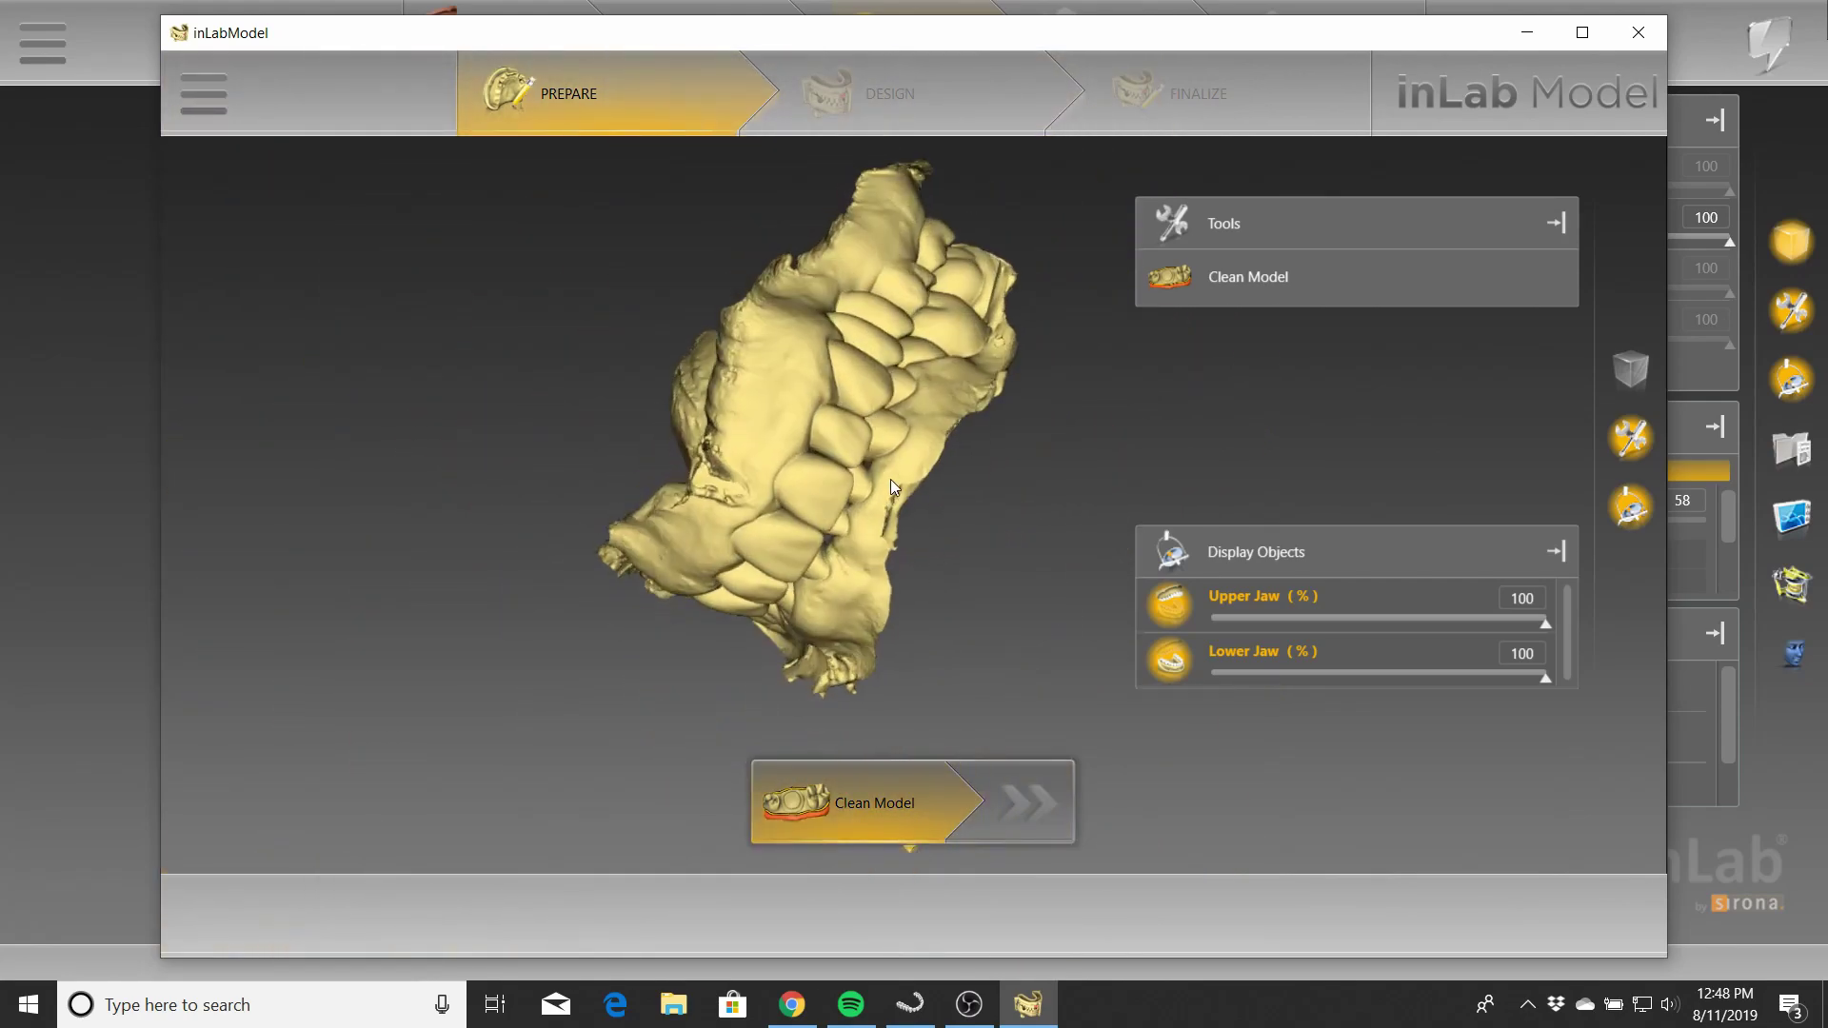
pyautogui.moveTo(892, 486); pyautogui.dragTo(932, 353, button='middle')
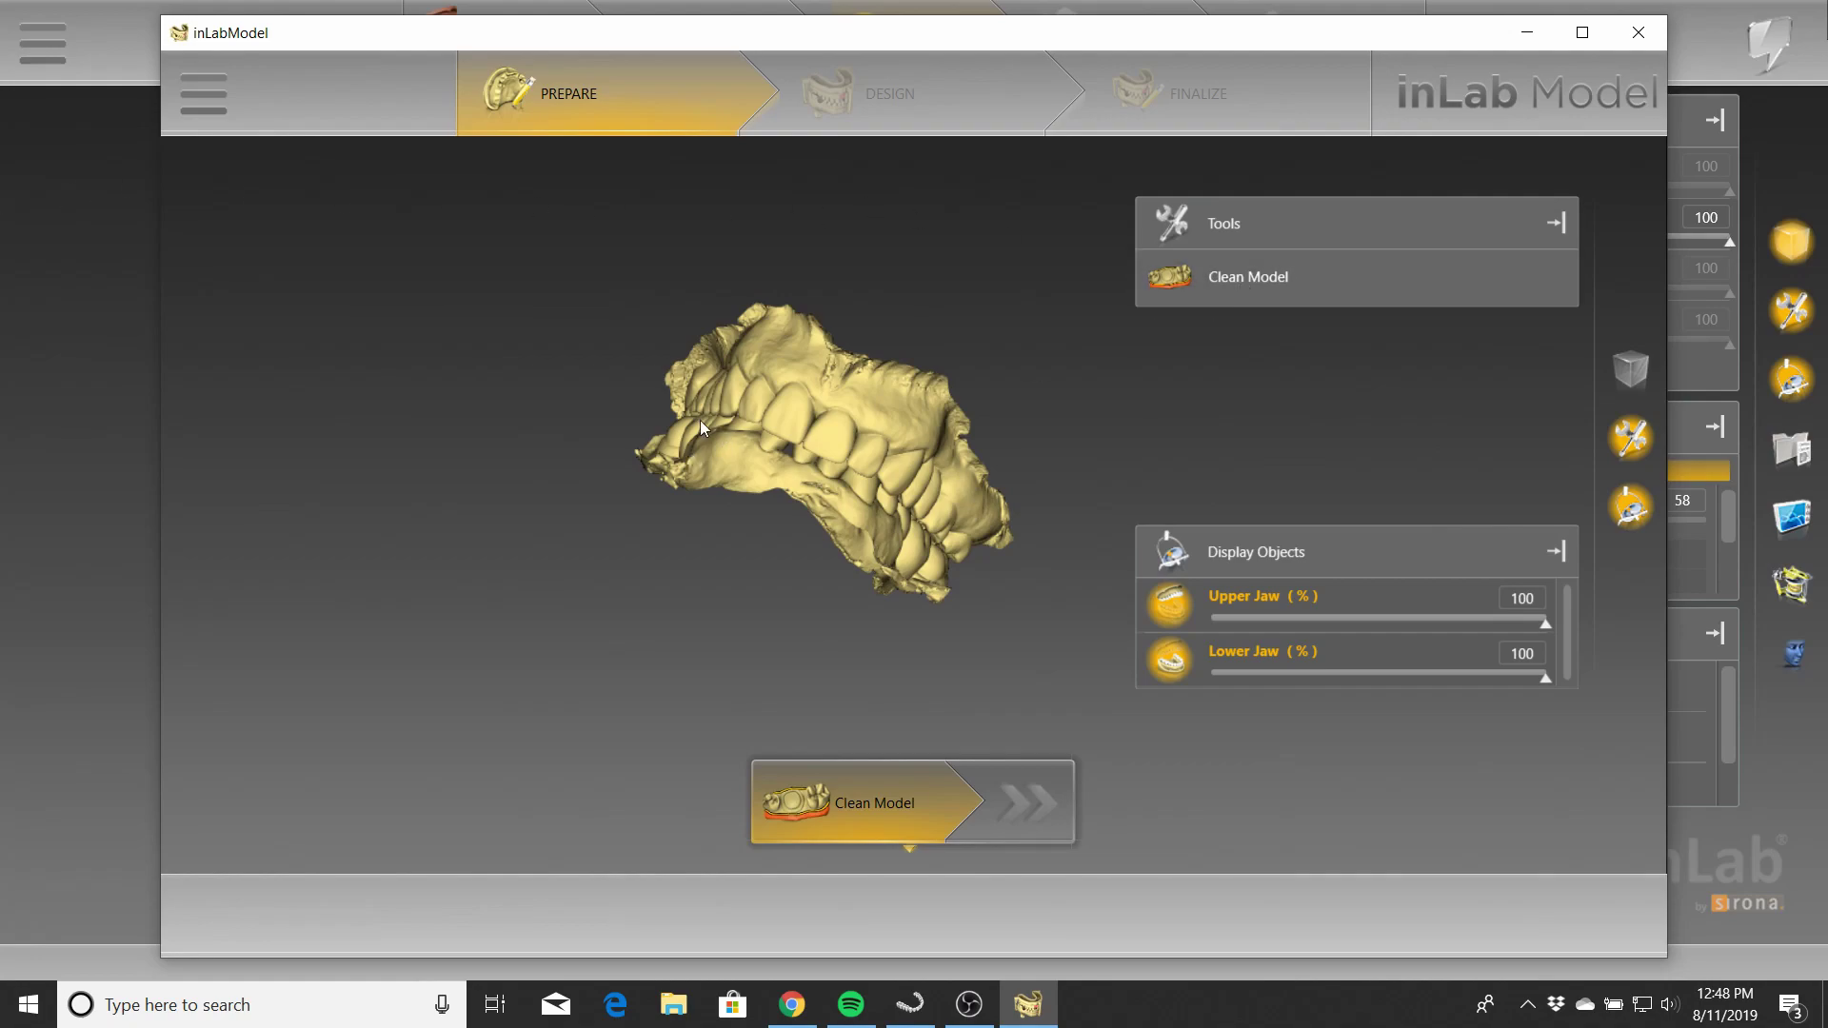
pyautogui.moveTo(706, 420); pyautogui.dragTo(665, 517, button='right')
# Start the Clean Model tool and inspect the trim line around the upper and lower jaws
pyautogui.click(1295, 288)
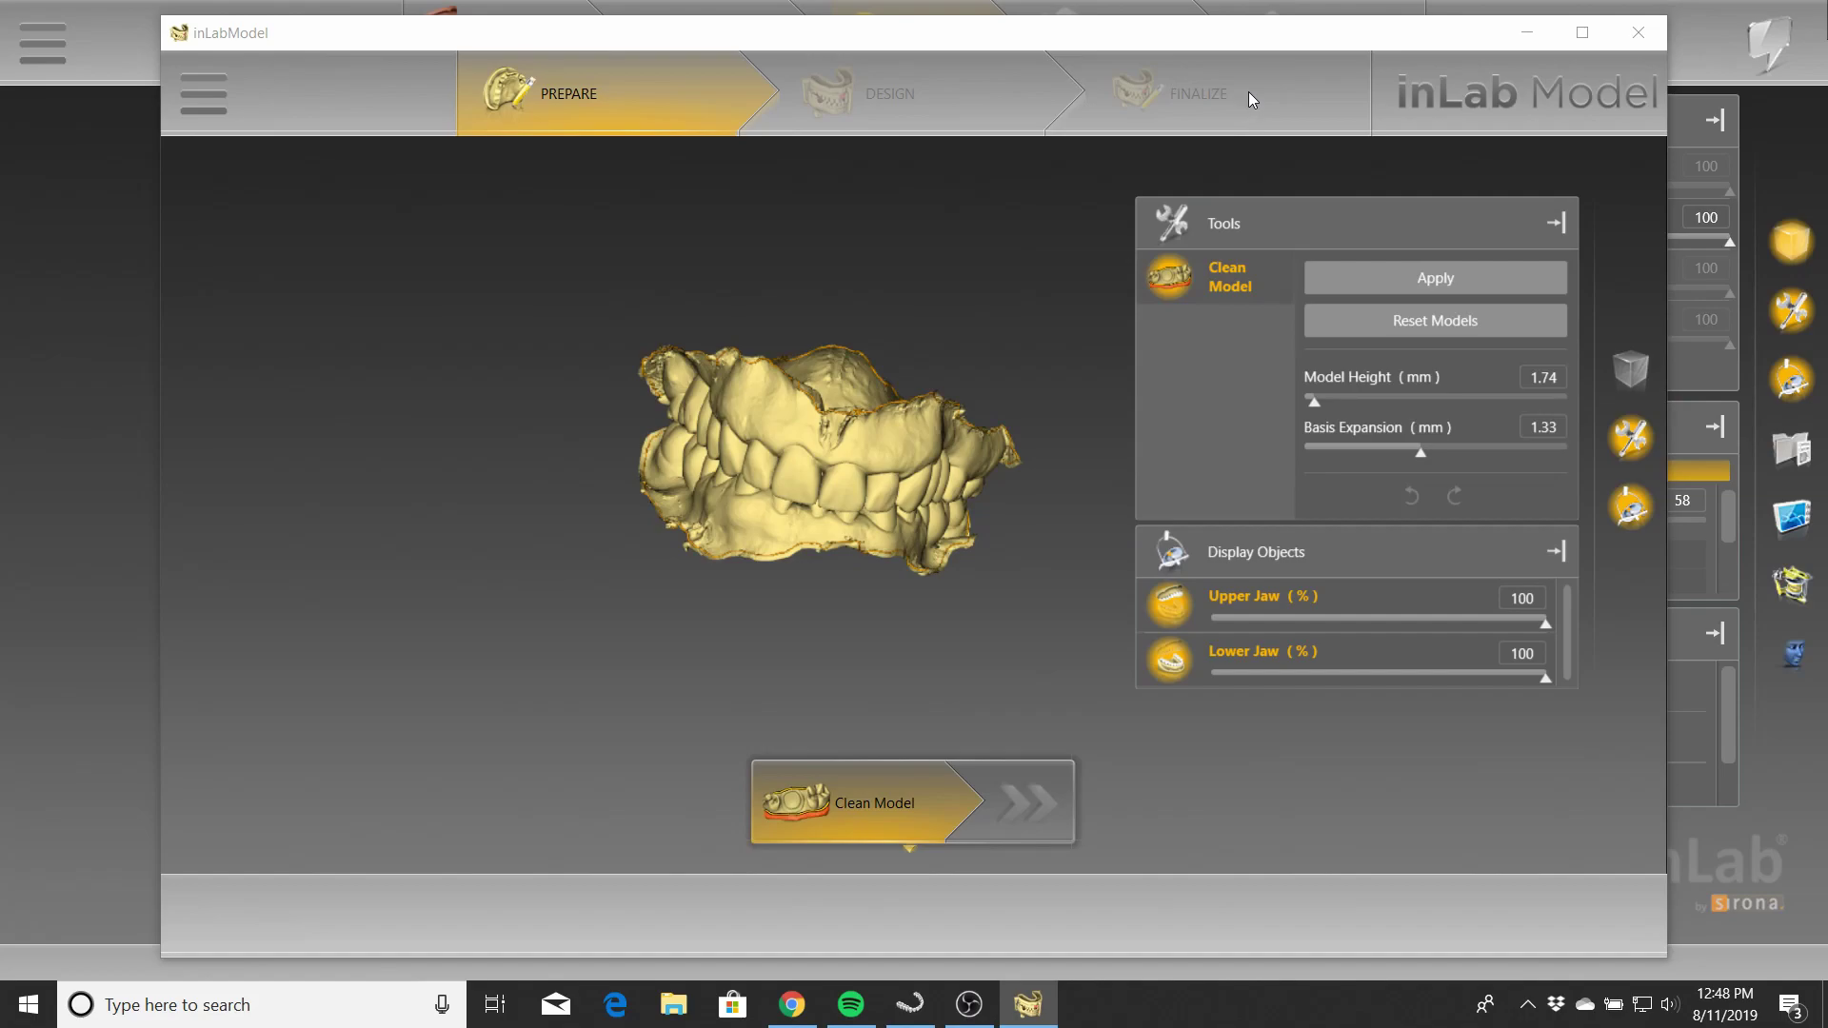
pyautogui.scroll(5, 1055, 322)
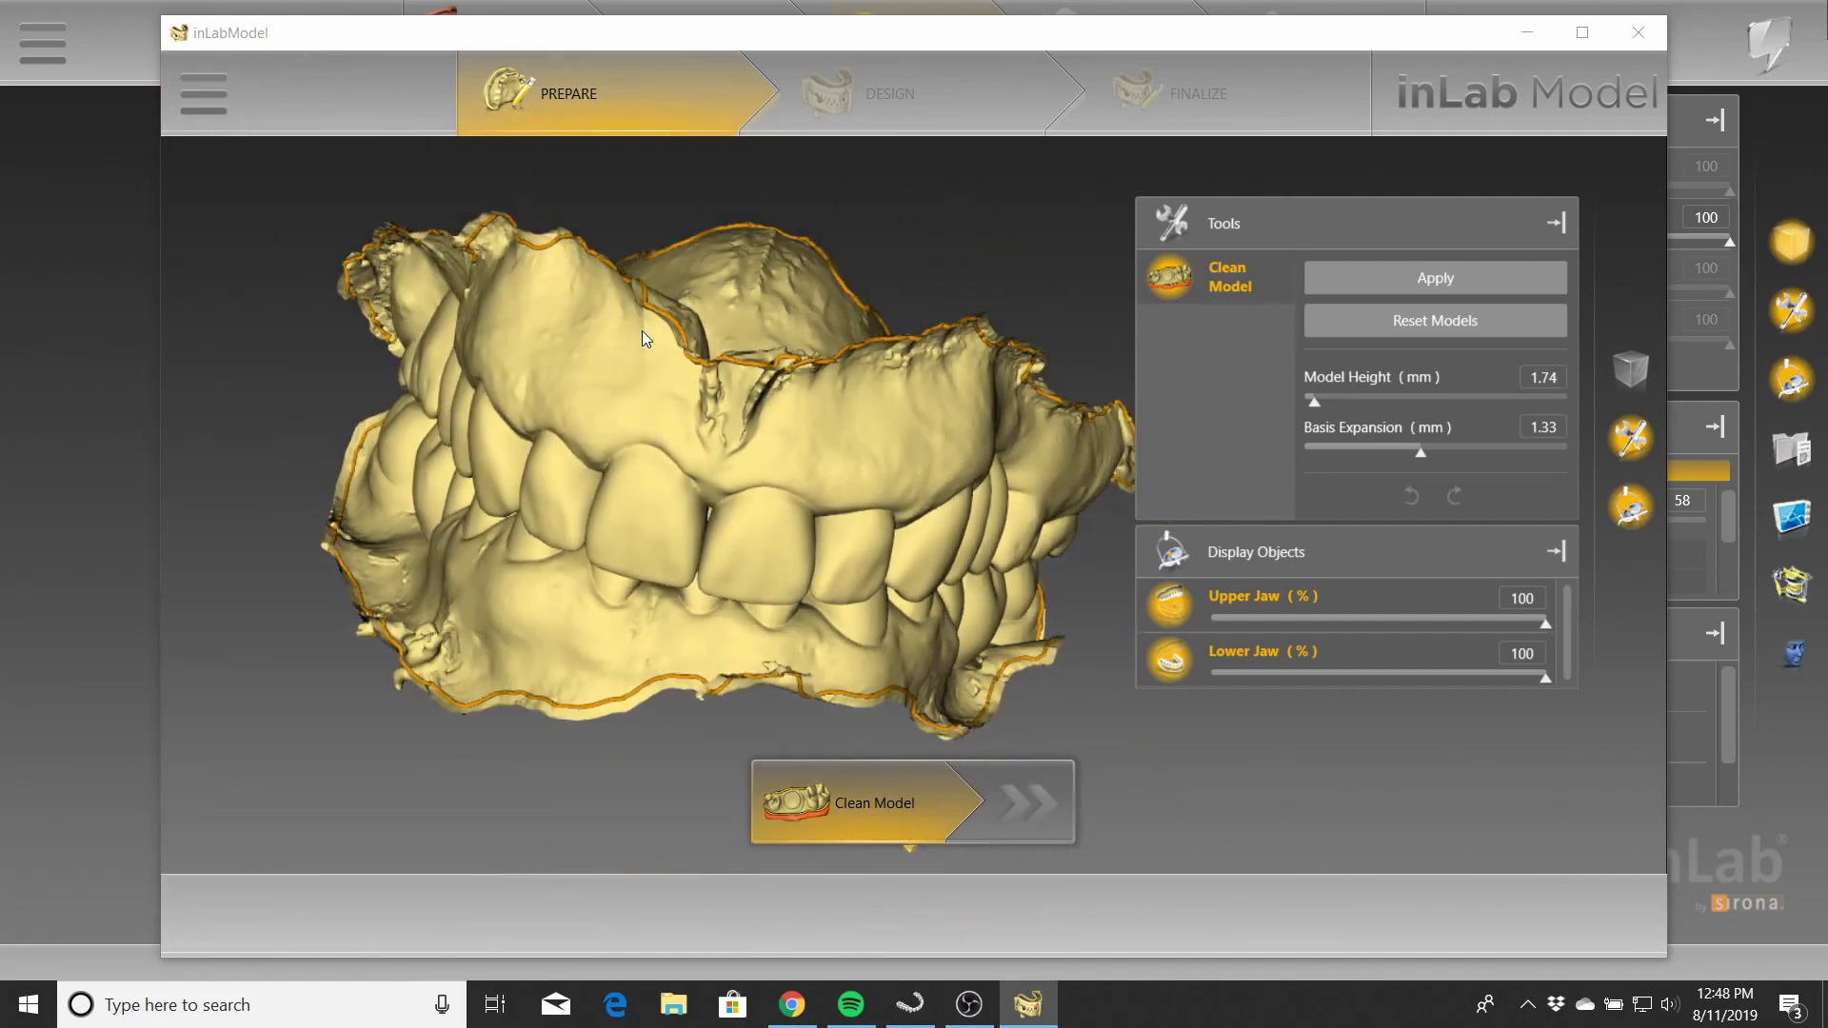